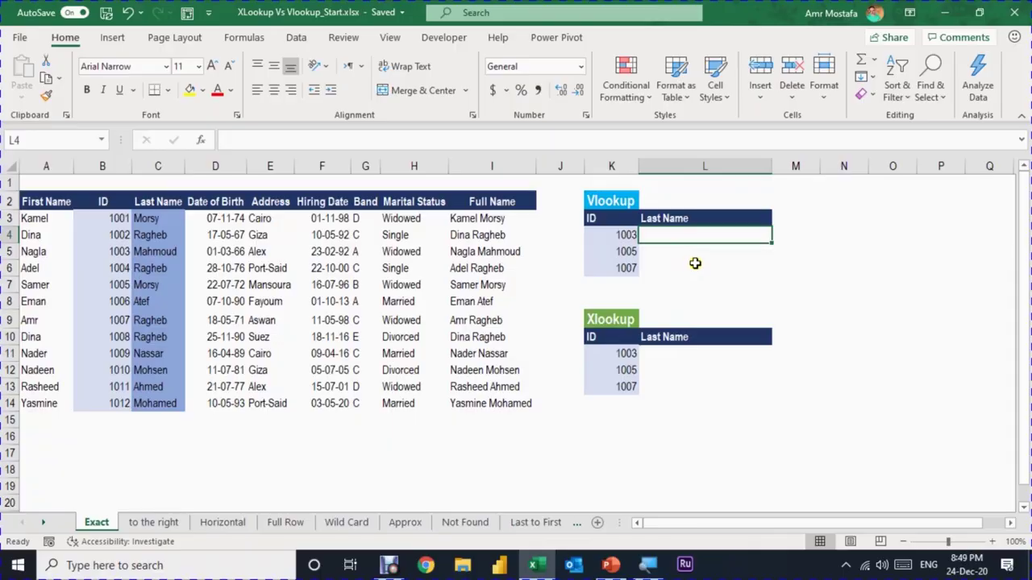
Start a VLOOKUP formula in L4 with K4 as the lookup value and the absolute range $B$3:$C$14 as the table array
type("vl")
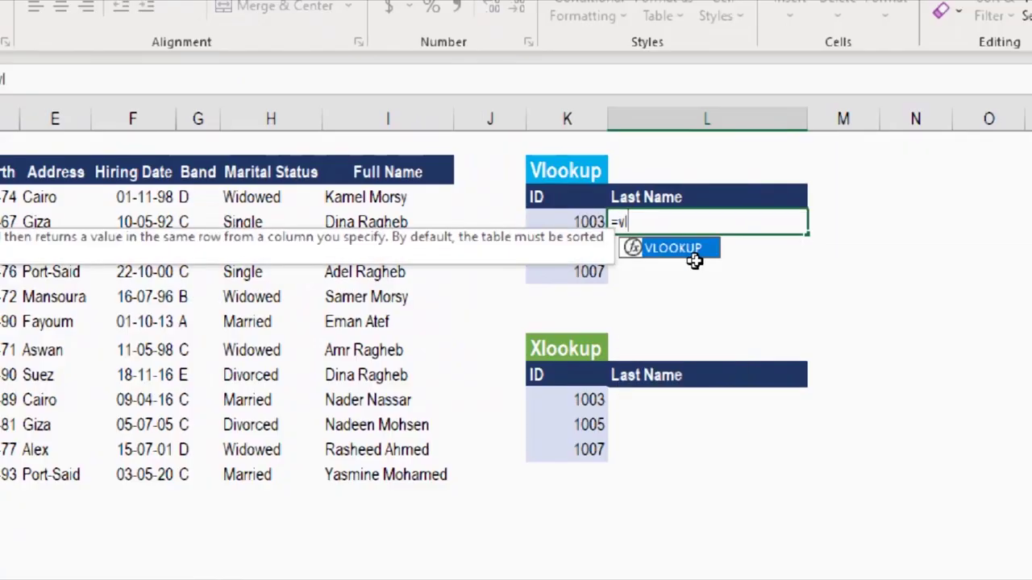
key("Tab")
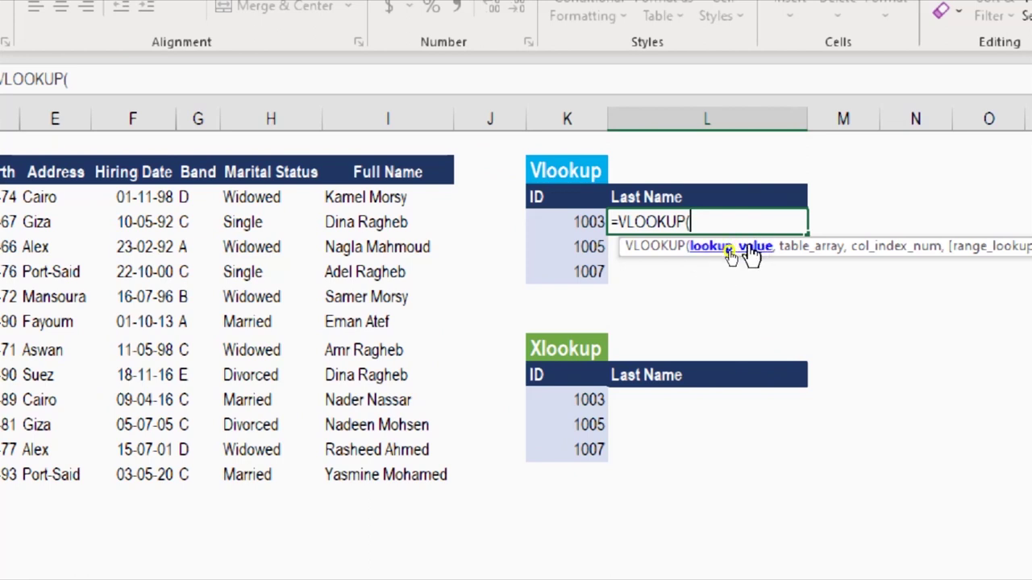
left_click(576, 221)
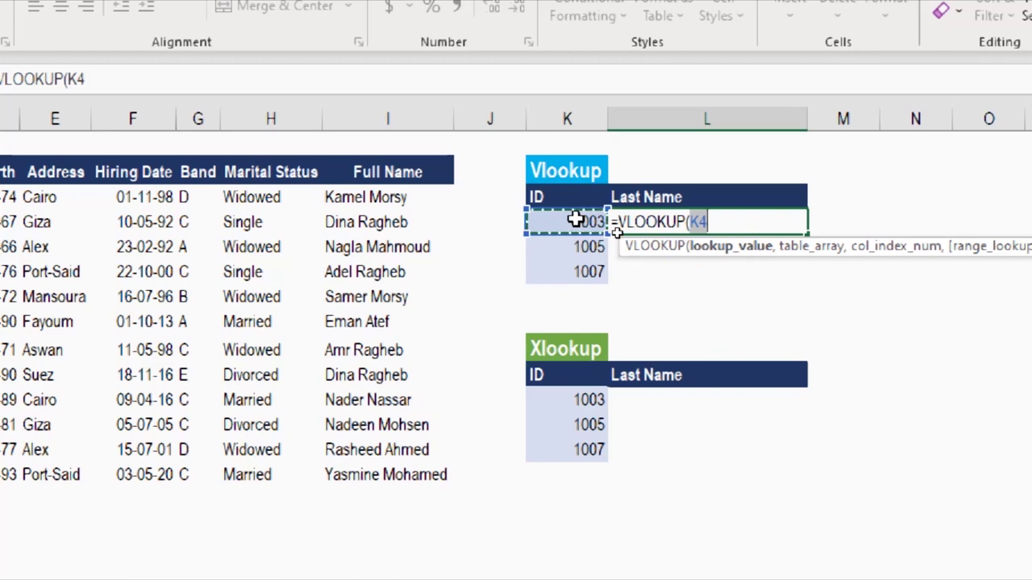
type(",")
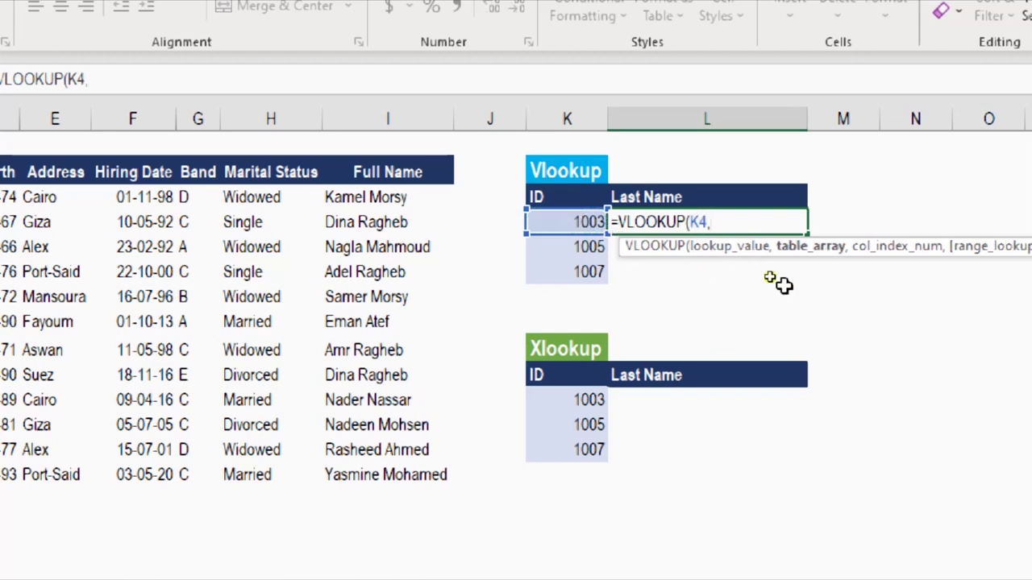
left_click(388, 199)
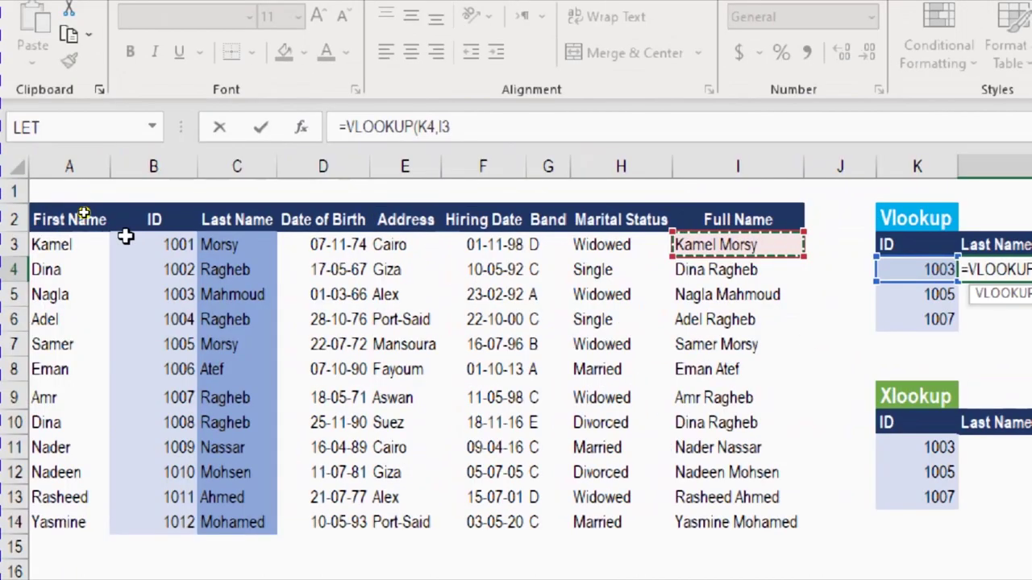
left_click(31, 227)
left_click_drag(145, 242, 212, 521)
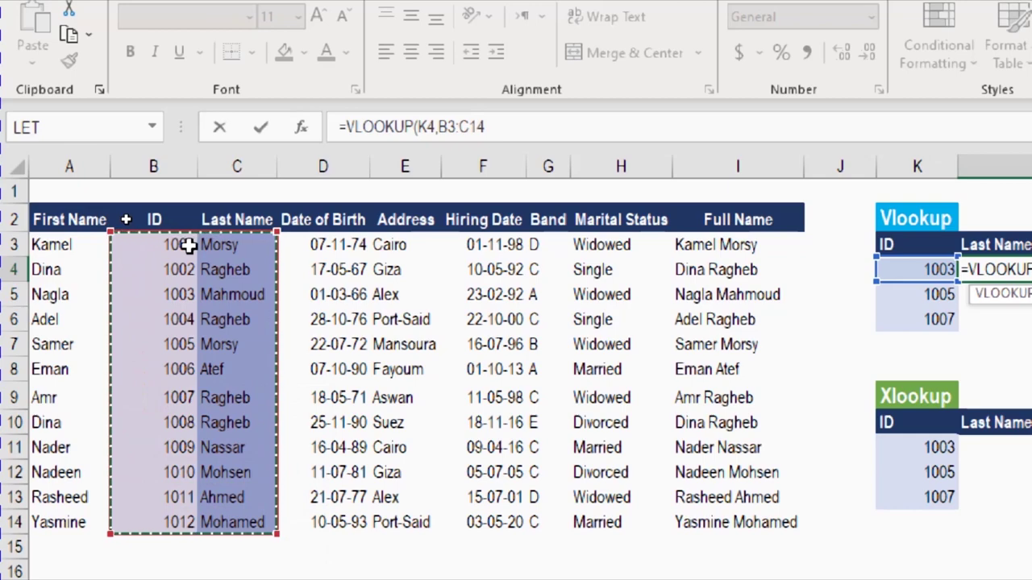
key("F4")
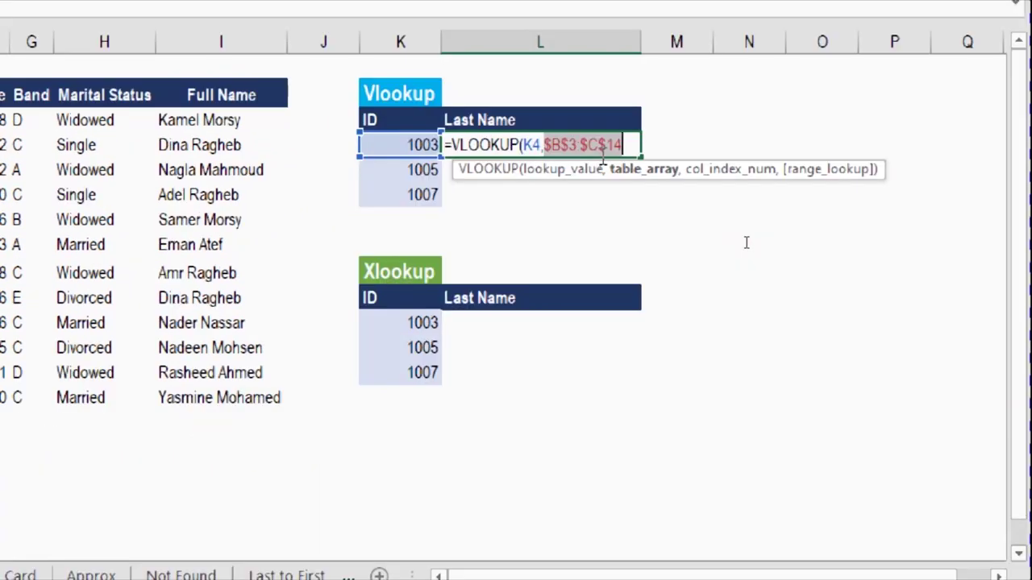
Complete the VLOOKUP formula in L4 with column index 2 and FALSE for an exact match
type(",")
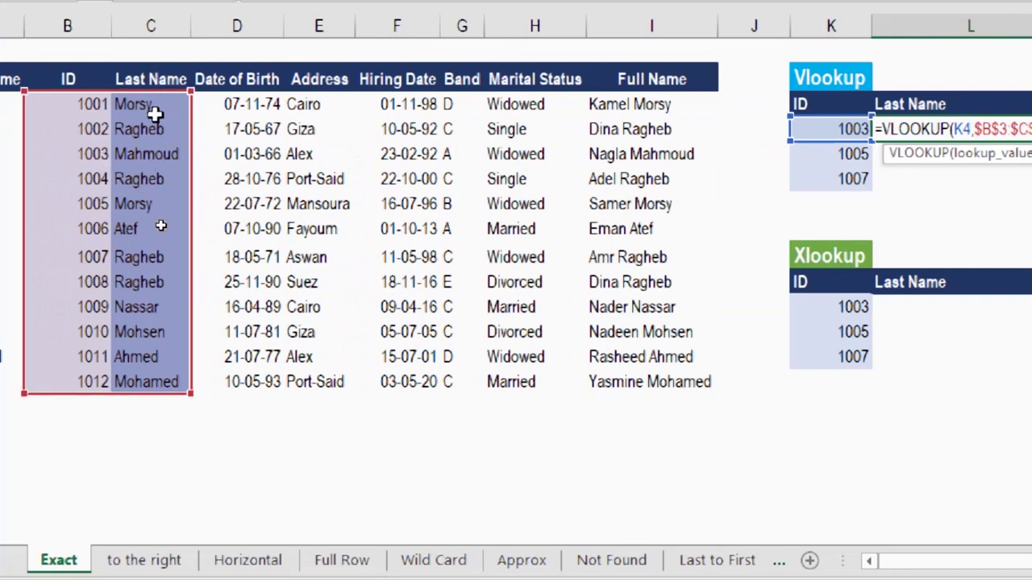
type(",2")
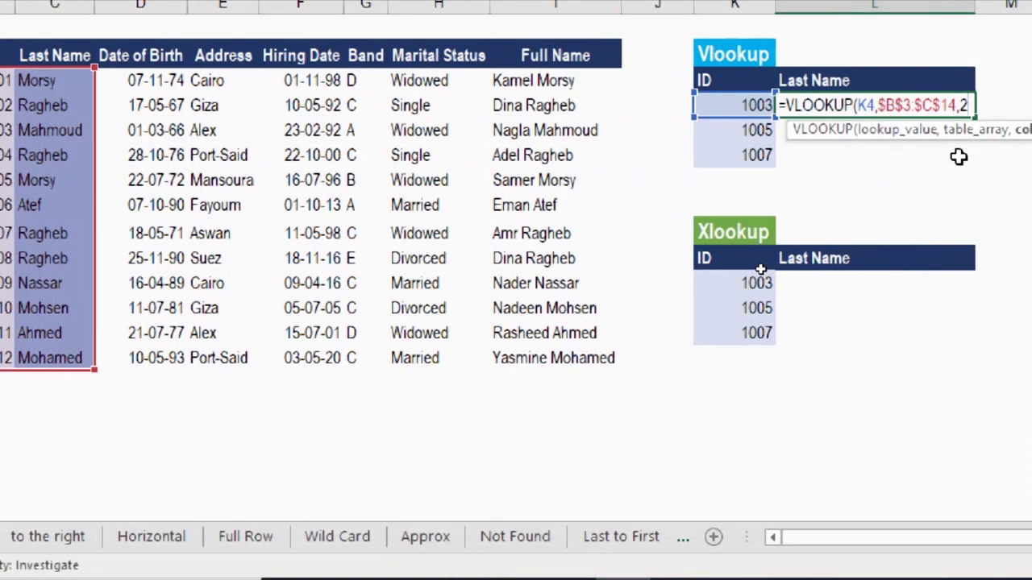
type(",")
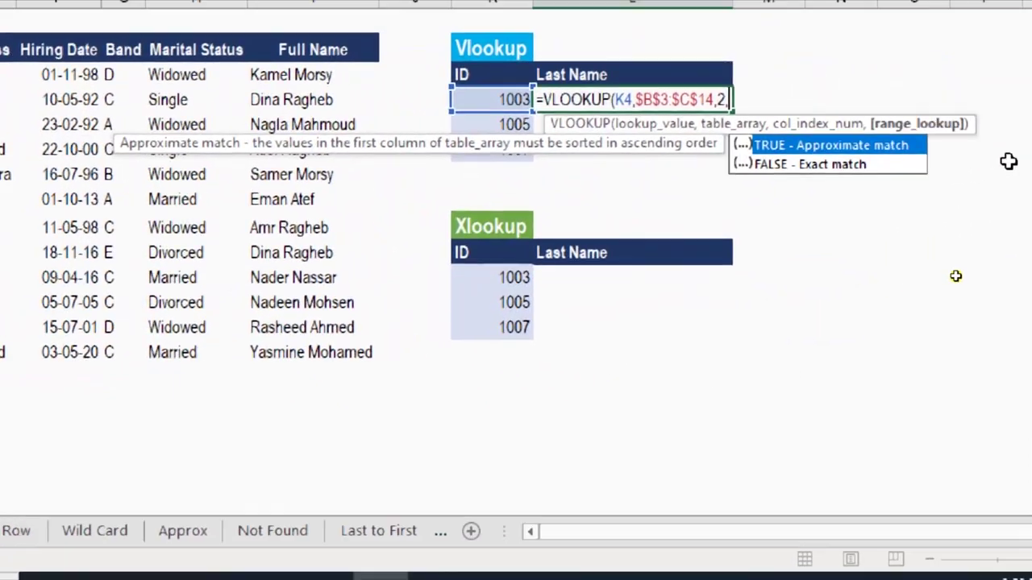
left_click(846, 166)
double_click(835, 166)
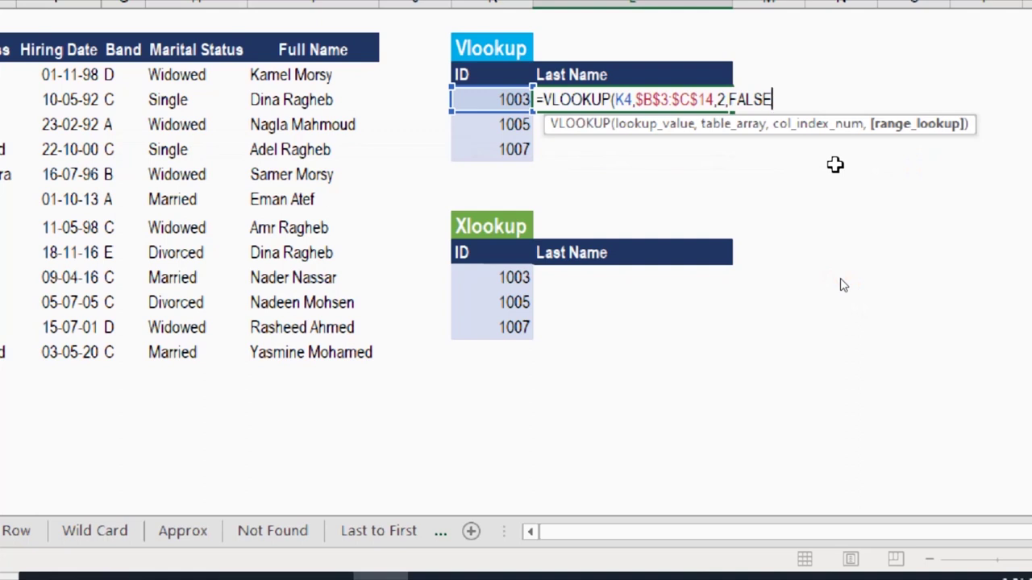
type(")")
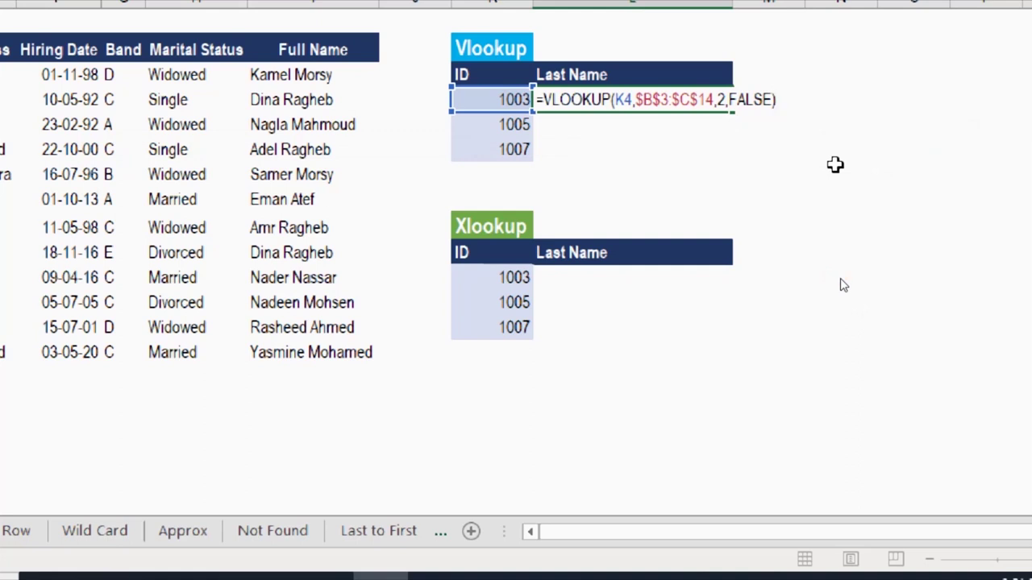
key("BackSpace")
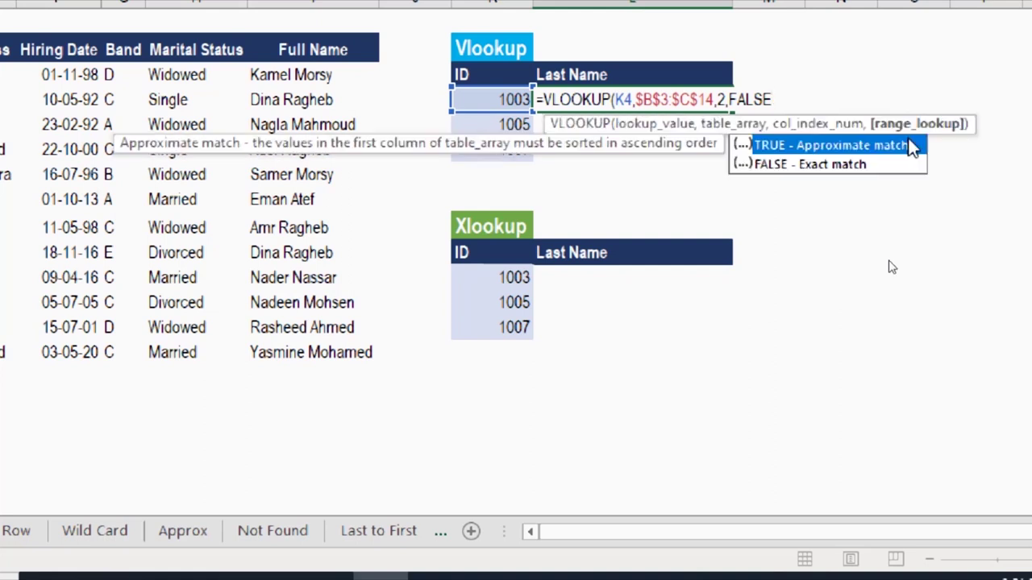
type(")")
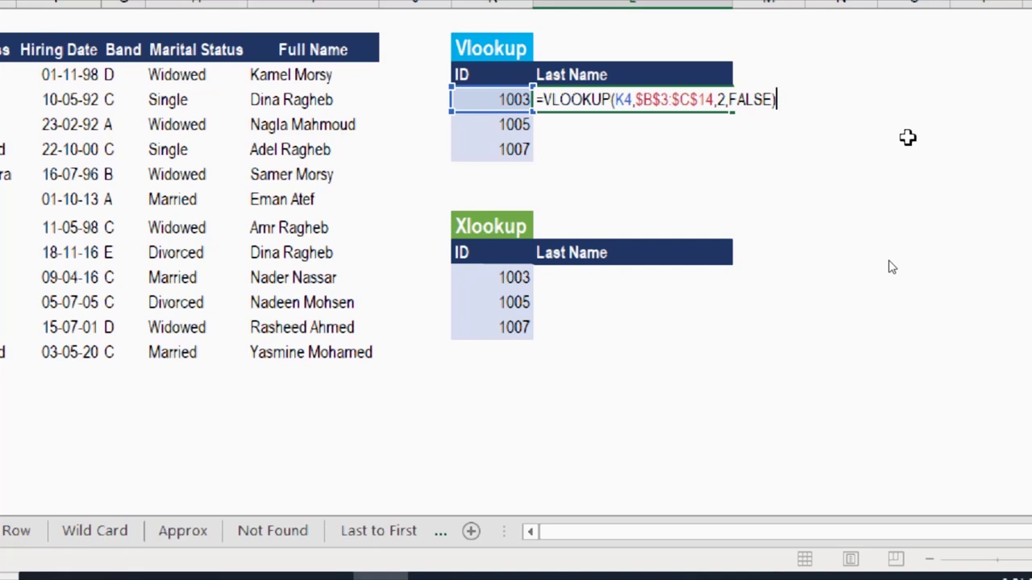
key("Return")
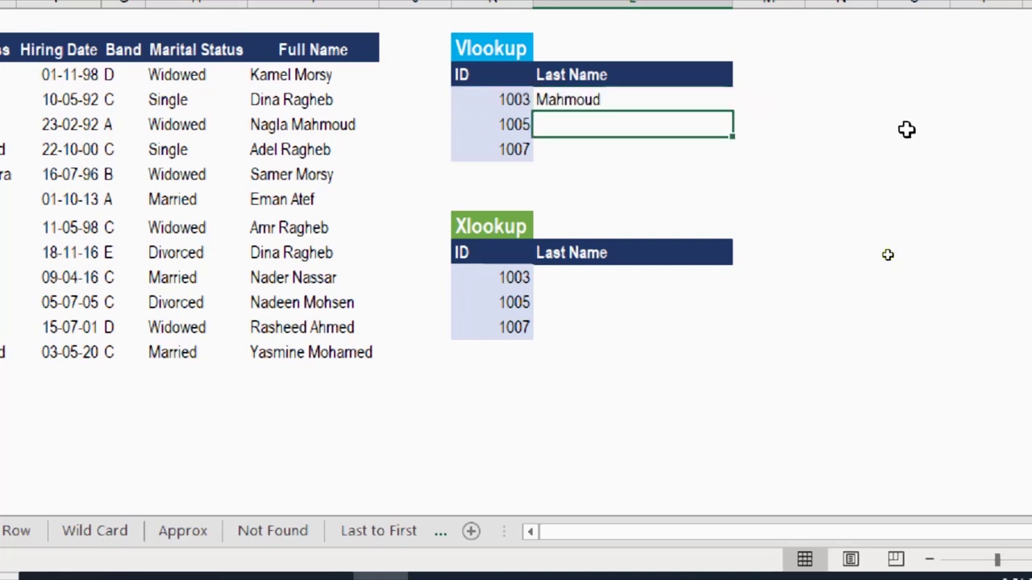
Copy the VLOOKUP formula from L4 down to L6 and clear the copies from L5:L6
left_click(691, 97)
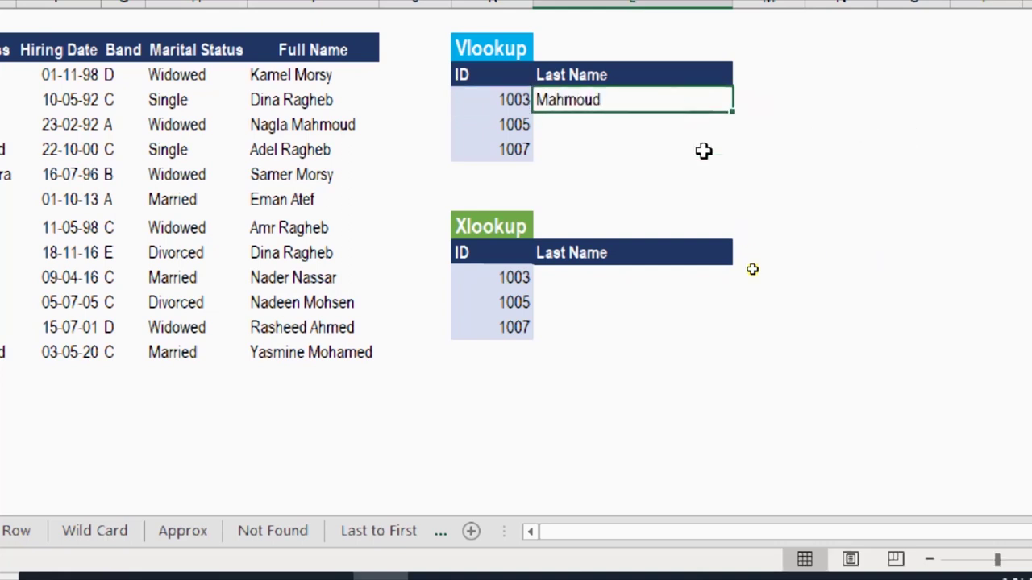
double_click(732, 112)
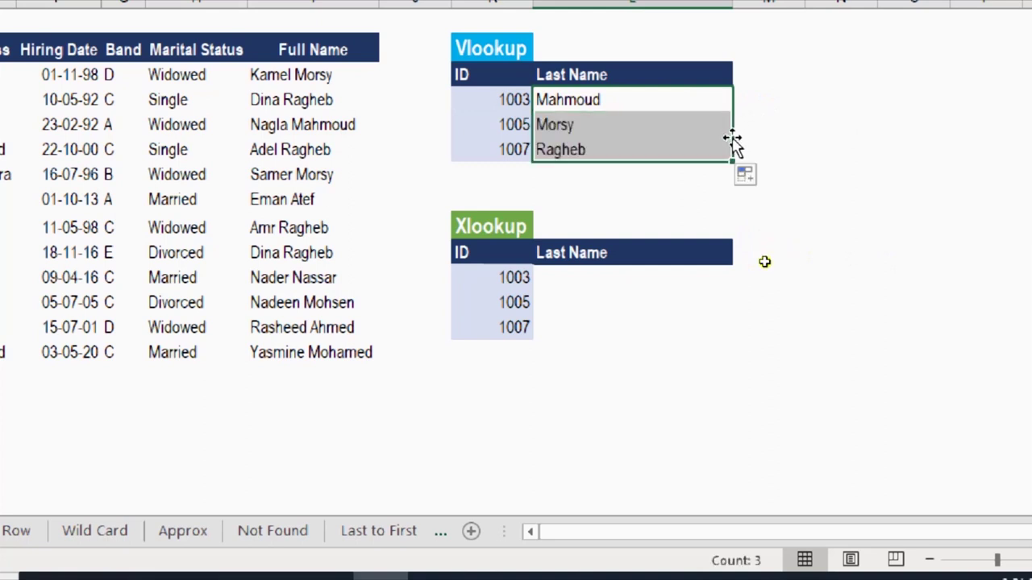
left_click(627, 100)
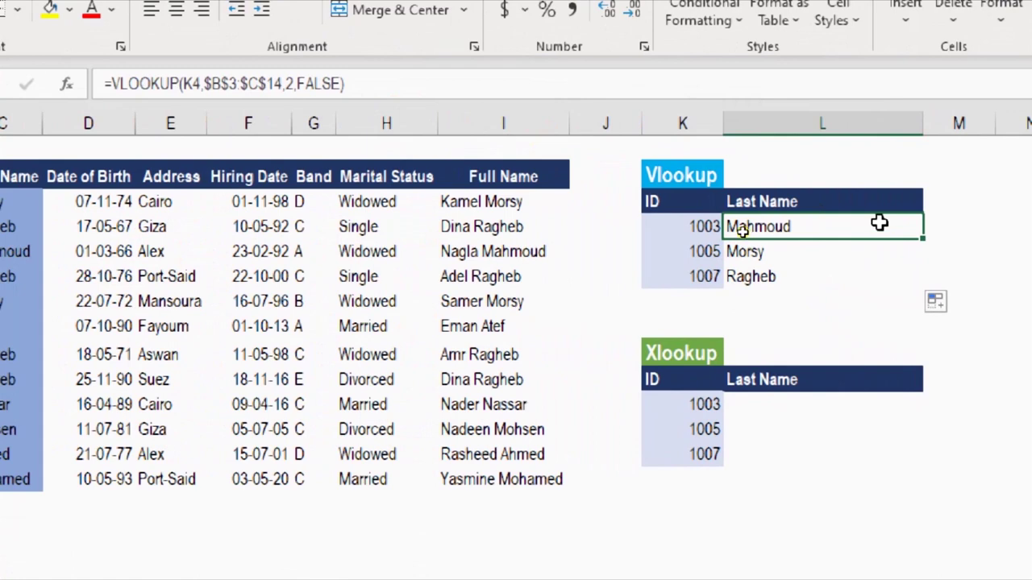
left_click_drag(794, 256, 801, 281)
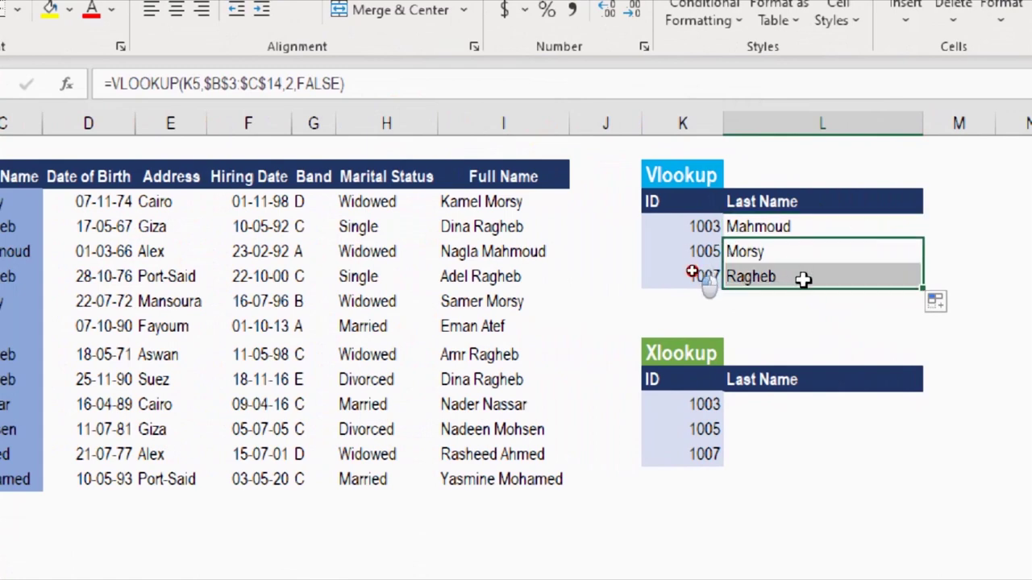
key("Delete")
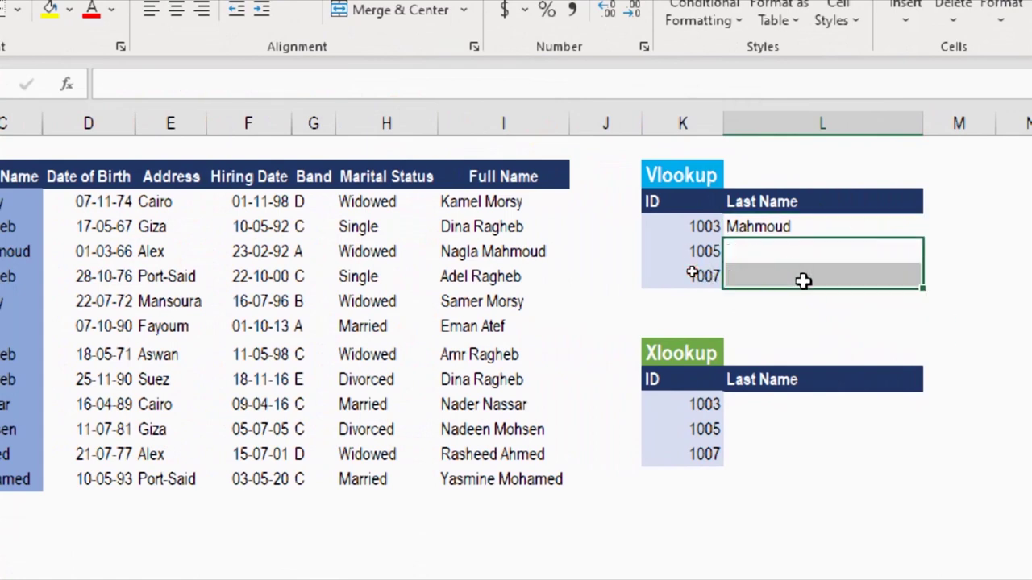
Extend the lookup value in L4's VLOOKUP formula to the range K4:K6 so one formula covers all three IDs
double_click(796, 229)
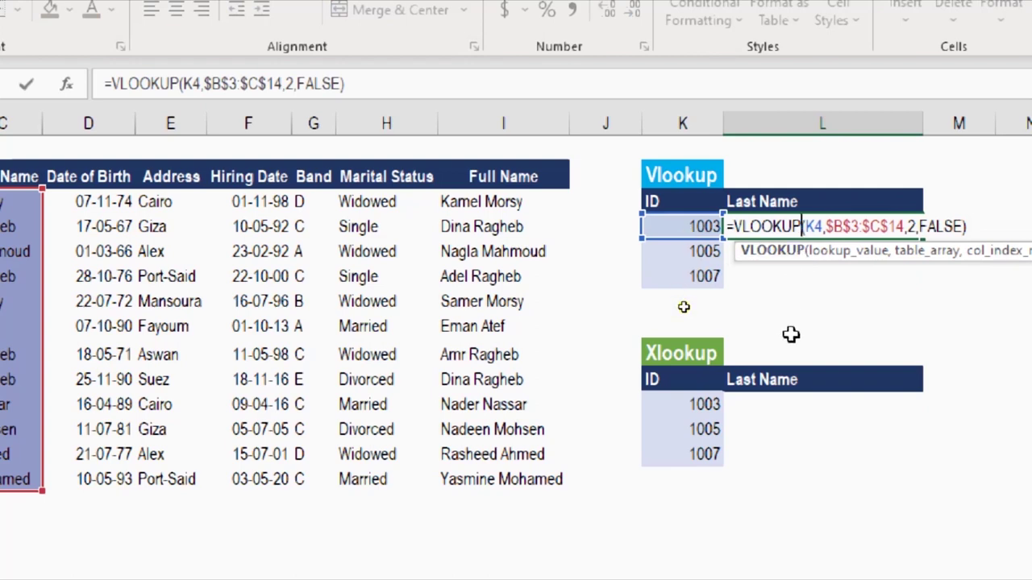
left_click(821, 226)
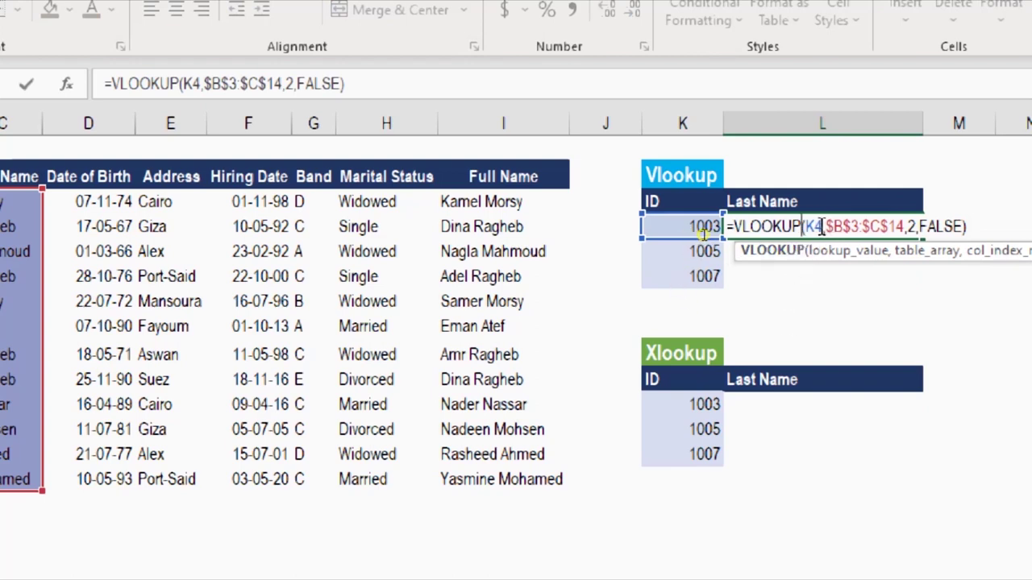
left_click_drag(642, 232, 657, 290)
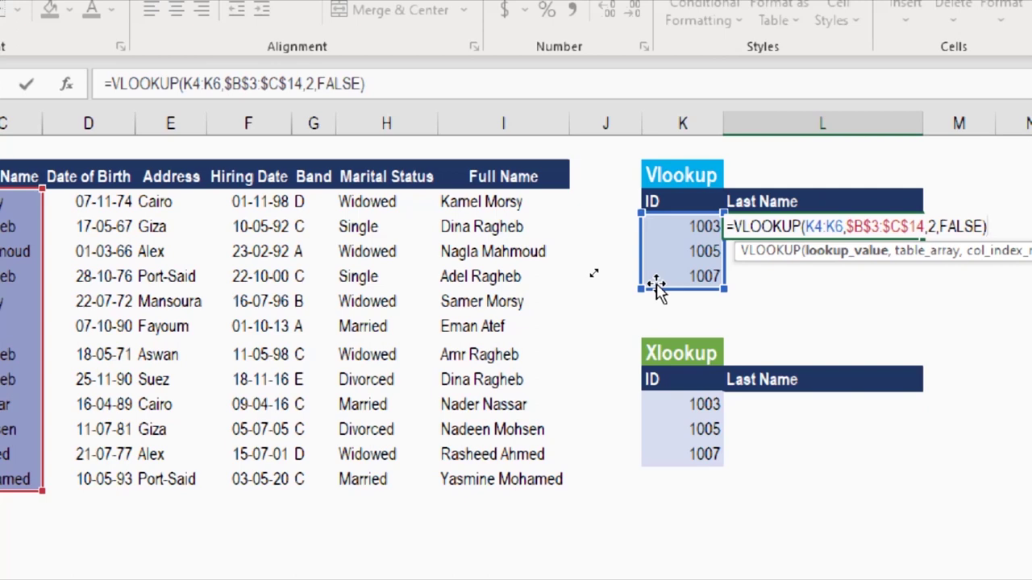
key("Return")
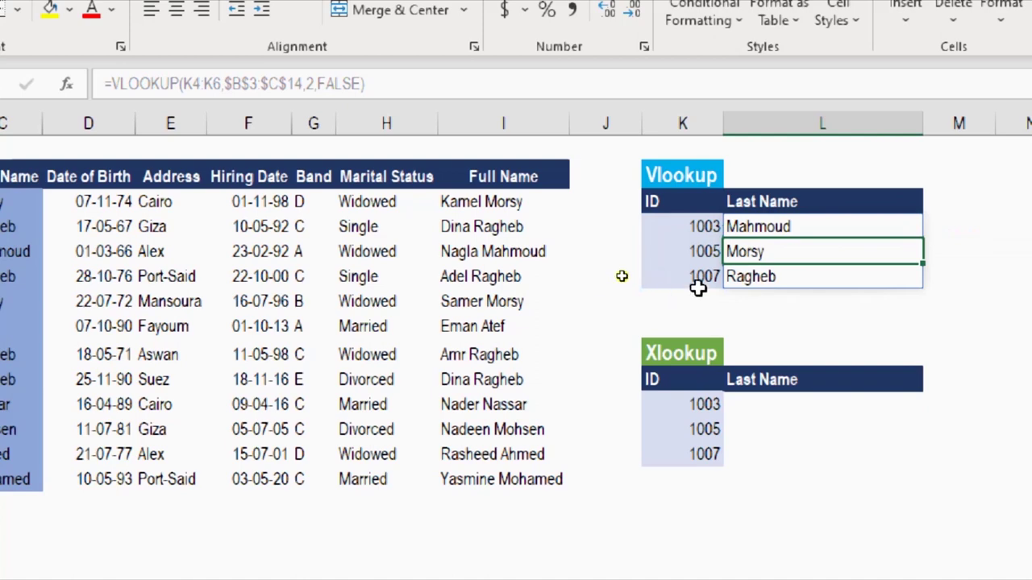
left_click(749, 226)
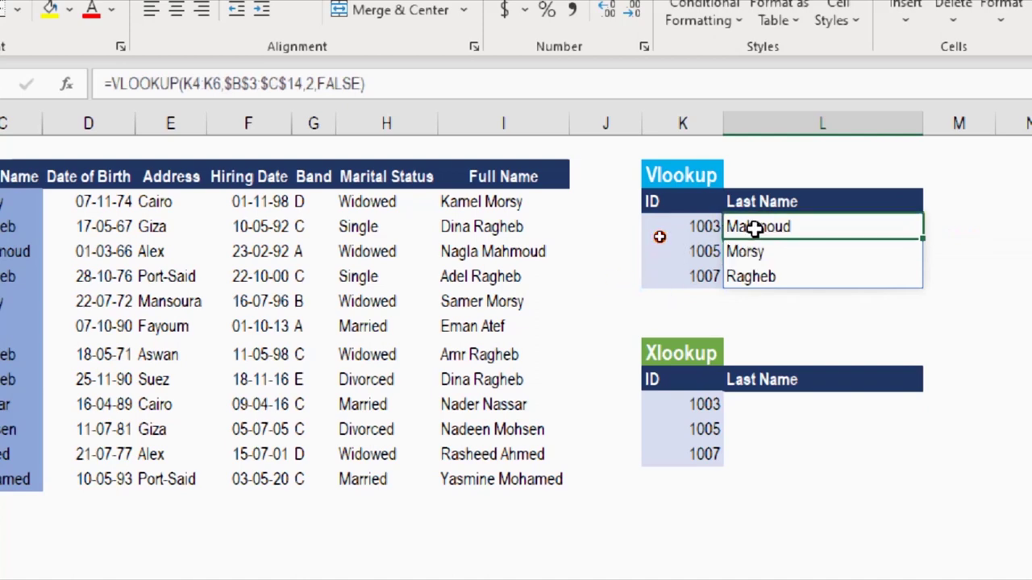
left_click(694, 226)
left_click(789, 226)
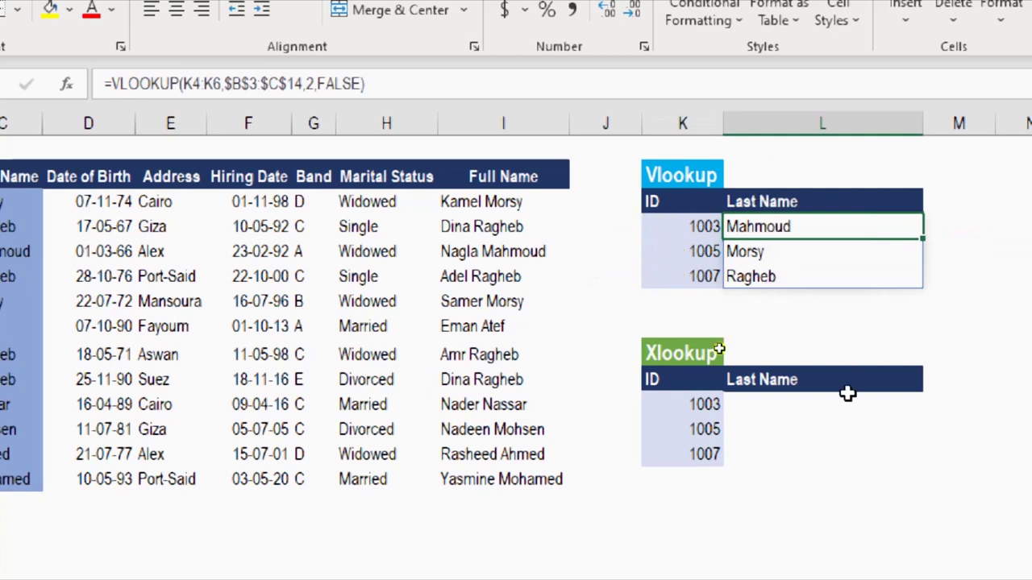
Start an XLOOKUP formula in L11 with lookup value K11:K13, lookup array B3:B14 and return array C3:C14
left_click(771, 399)
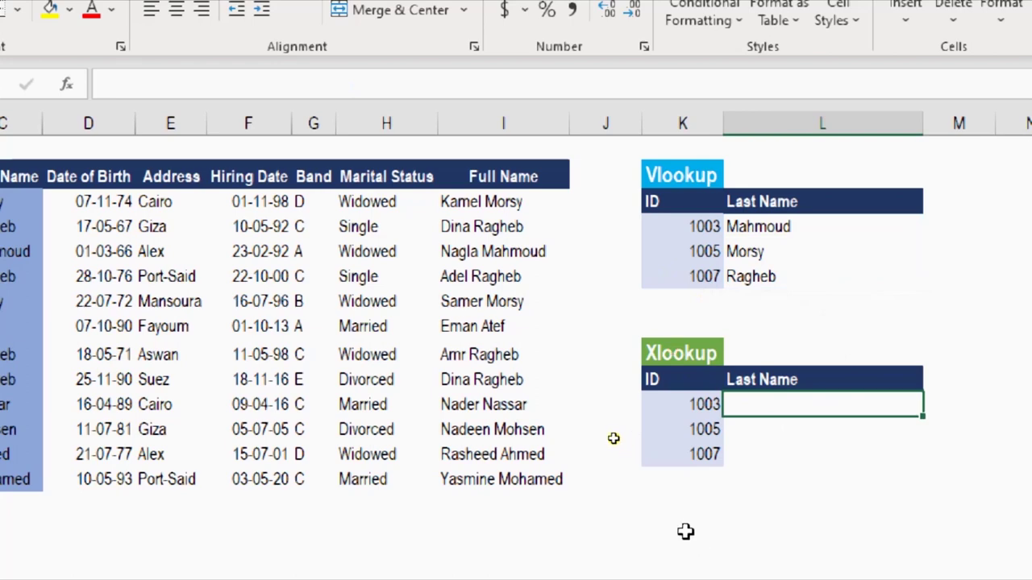
type("=xl")
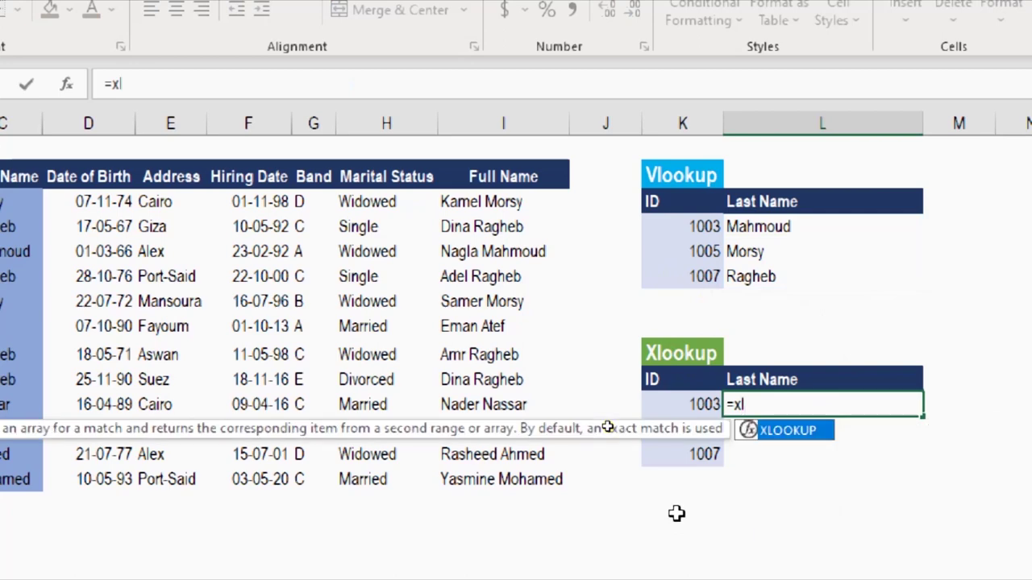
key("Tab")
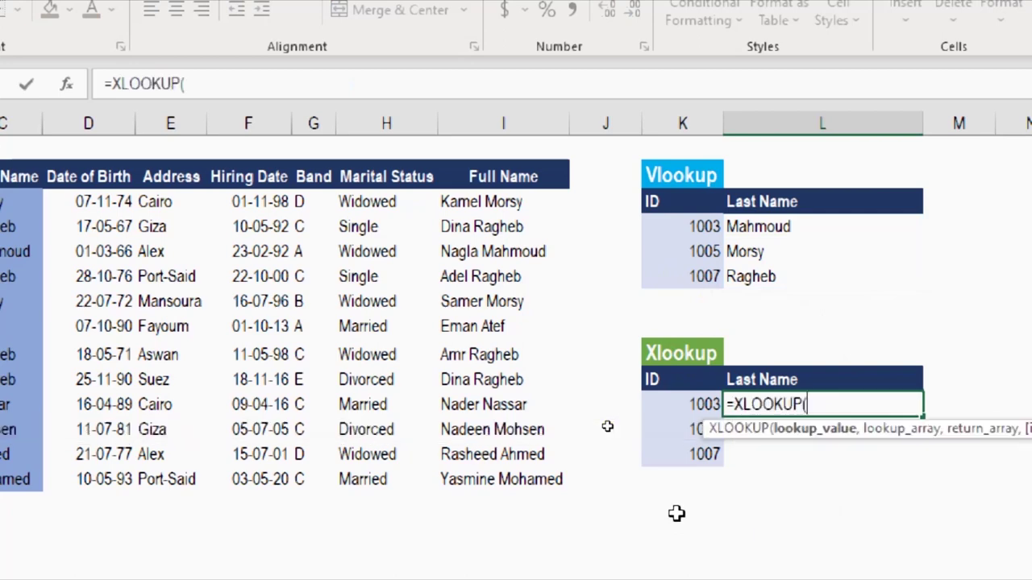
left_click_drag(701, 404, 703, 451)
type(",")
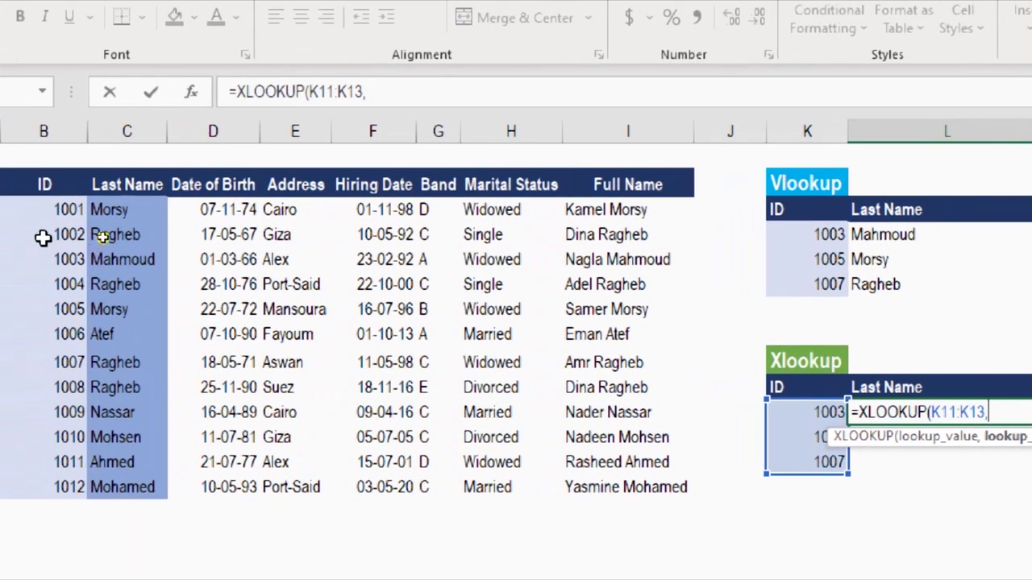
left_click_drag(56, 208, 43, 479)
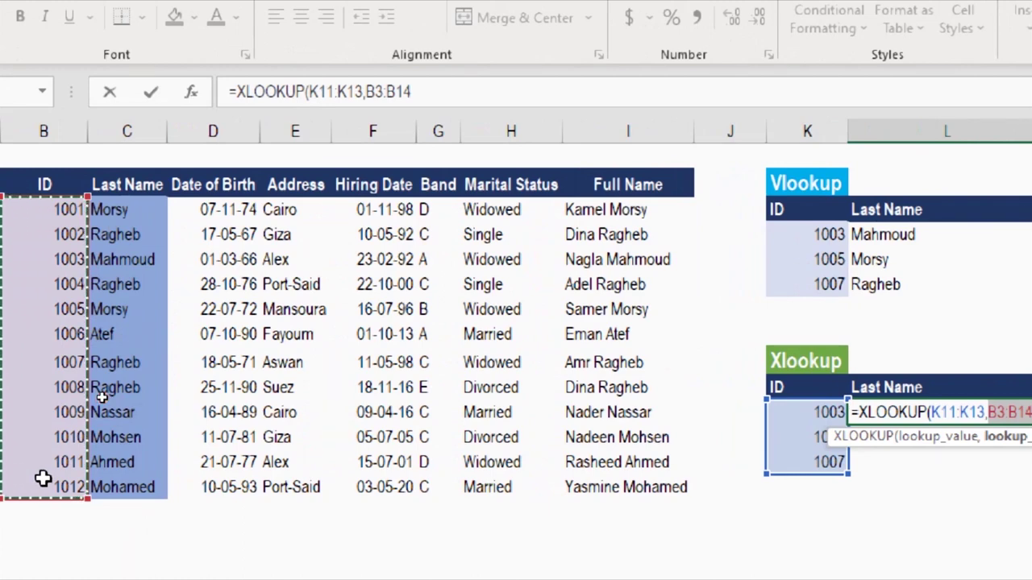
type(",")
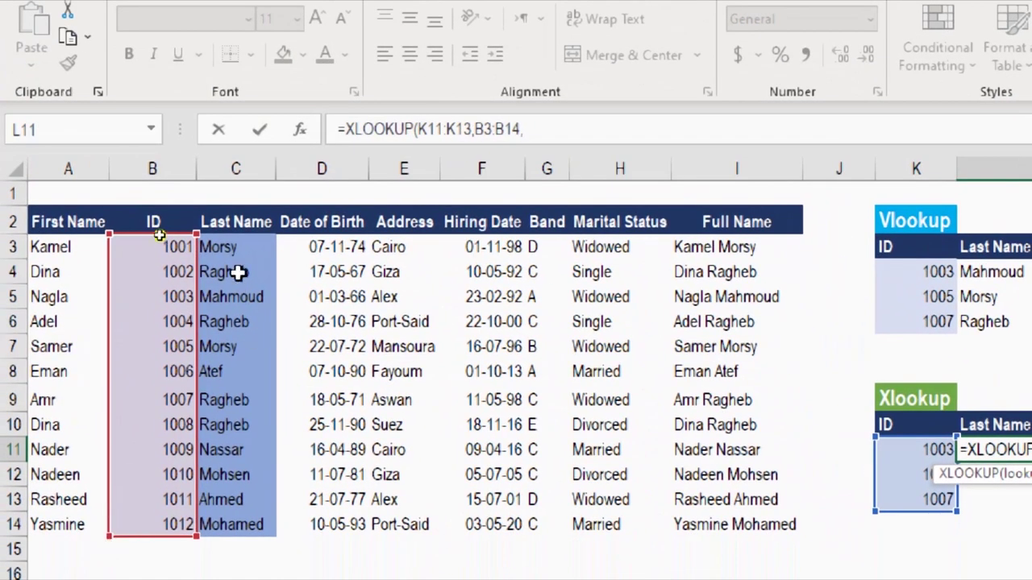
left_click_drag(230, 242, 230, 524)
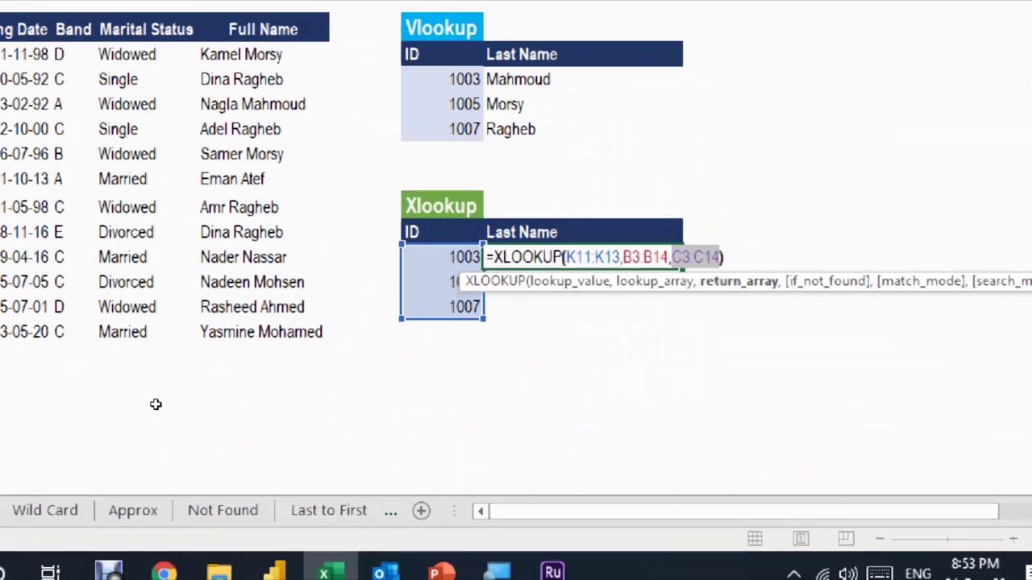
Complete the XLOOKUP formula in L11 with only its three required arguments, leaving the match mode at its default
type(")")
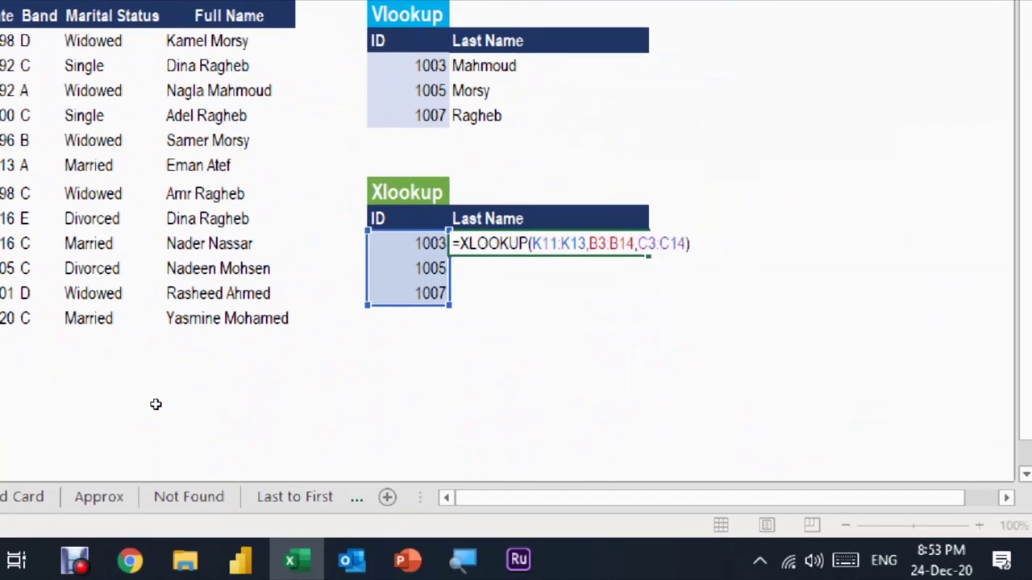
key("BackSpace")
type(",,")
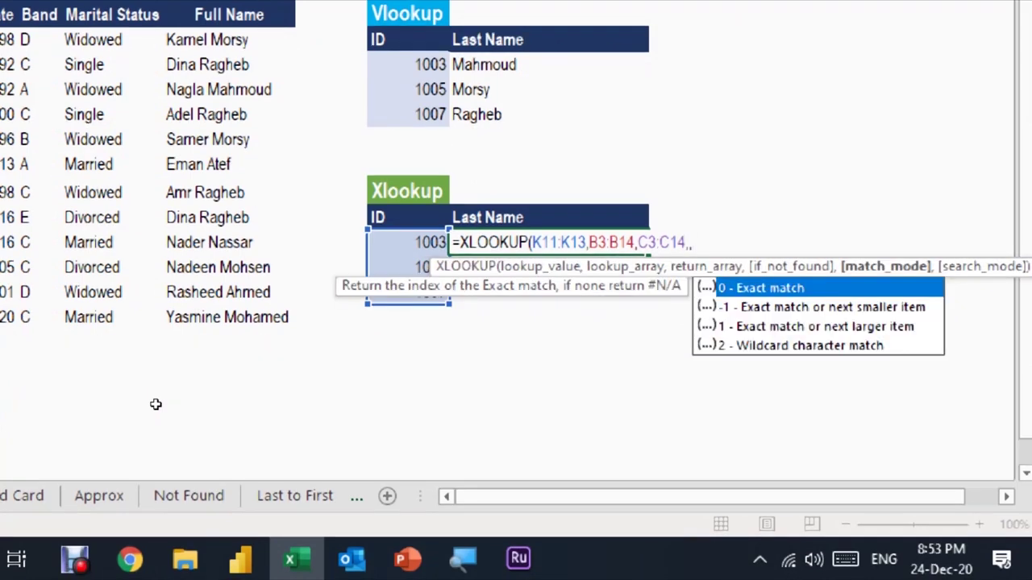
key("BackSpace")
key("BackSpace")
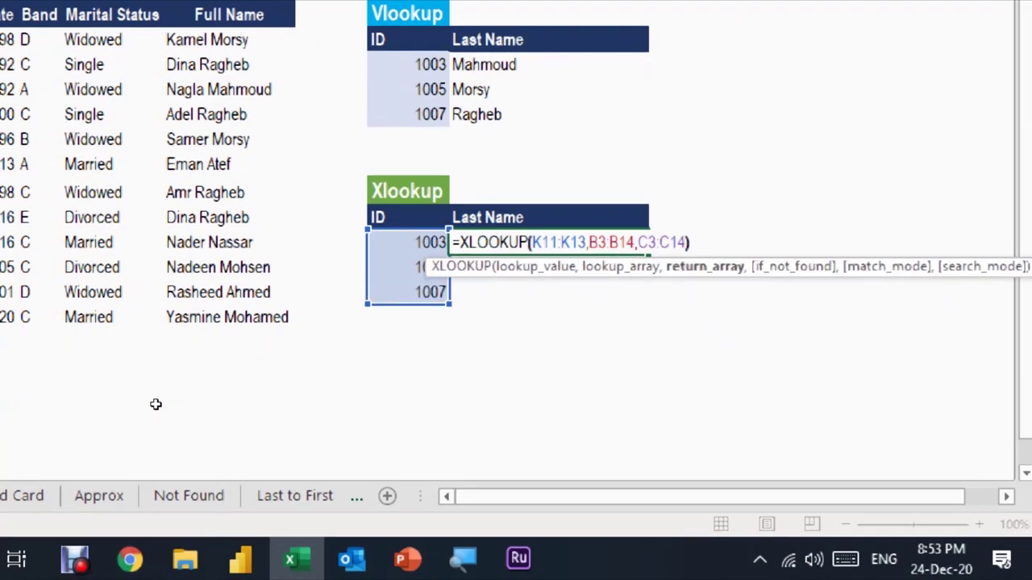
type(")")
key("Return")
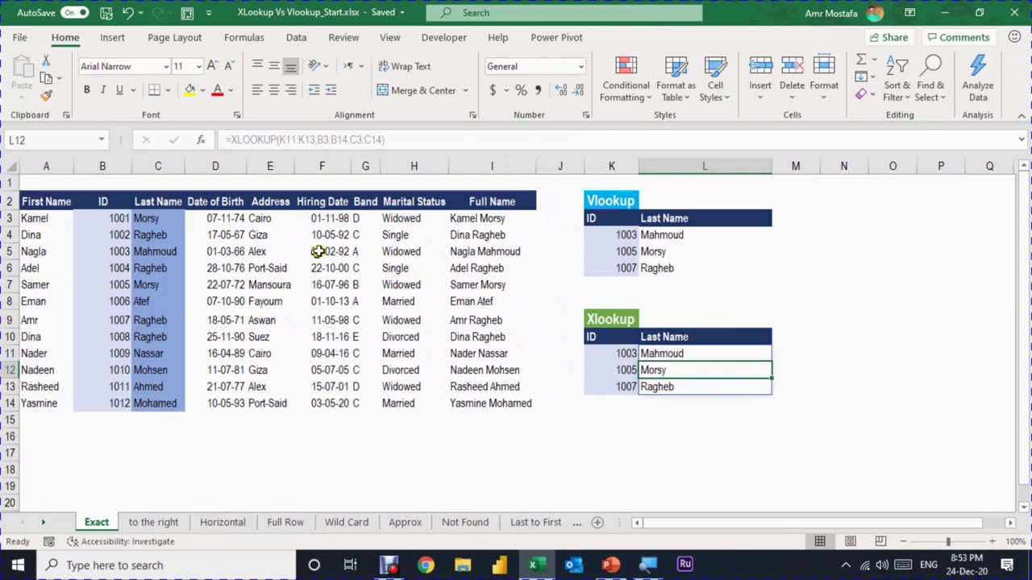
On the "to the right" sheet, narrow column J to bring the lookup tables close to the employee data
left_click(597, 323)
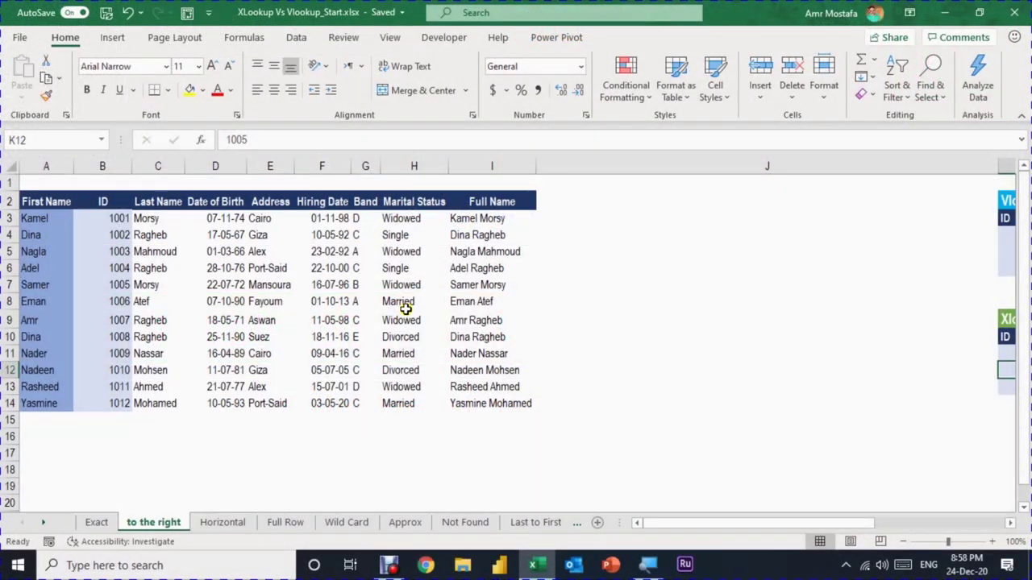
left_click(347, 267)
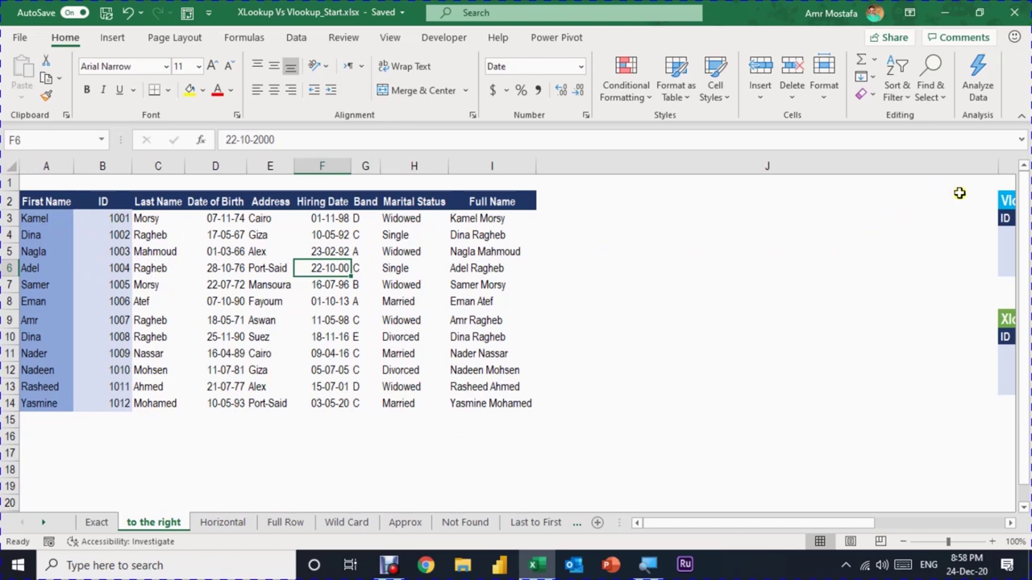
left_click_drag(1000, 167, 598, 188)
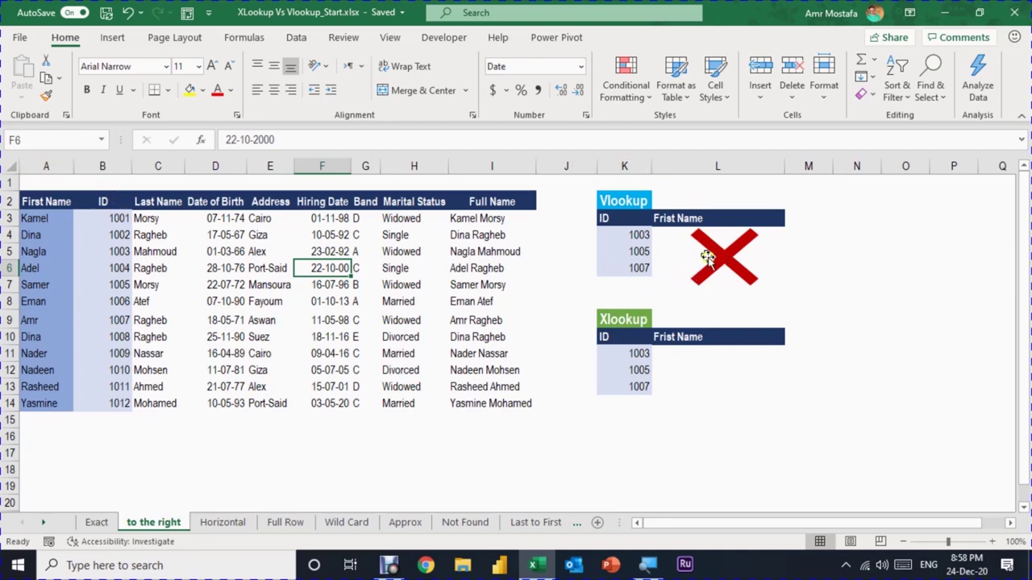
Start an XLOOKUP formula in L11 of the "to the right" sheet with K11:K13 as the lookup value
left_click(693, 367)
left_click(693, 356)
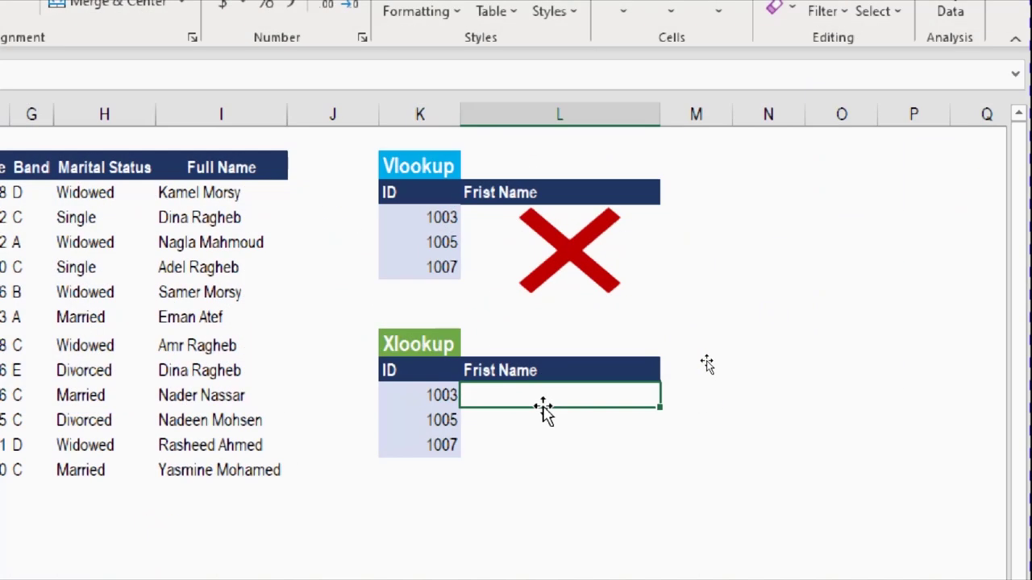
type("=xl")
key("Tab")
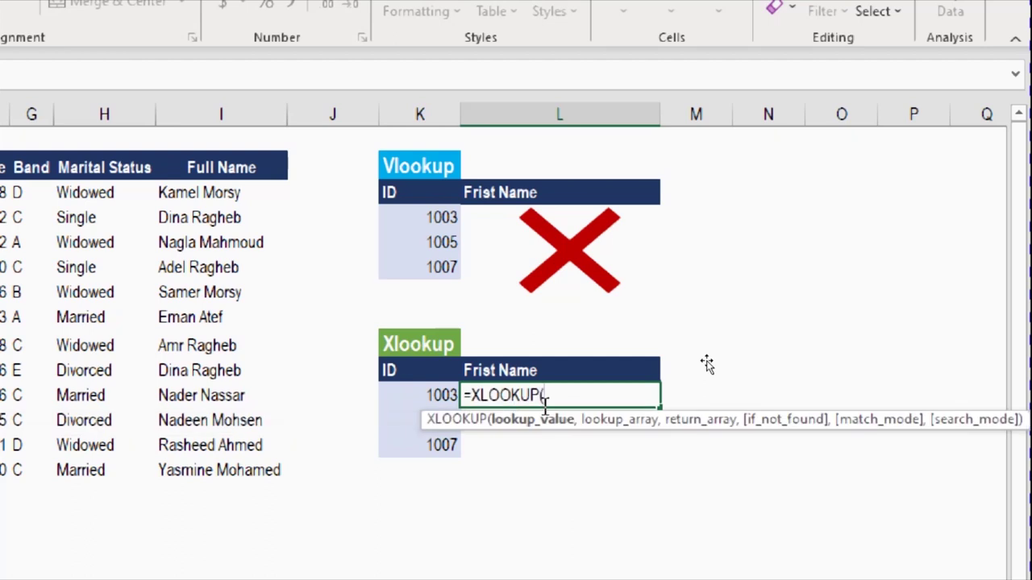
left_click_drag(428, 395, 428, 438)
type(",")
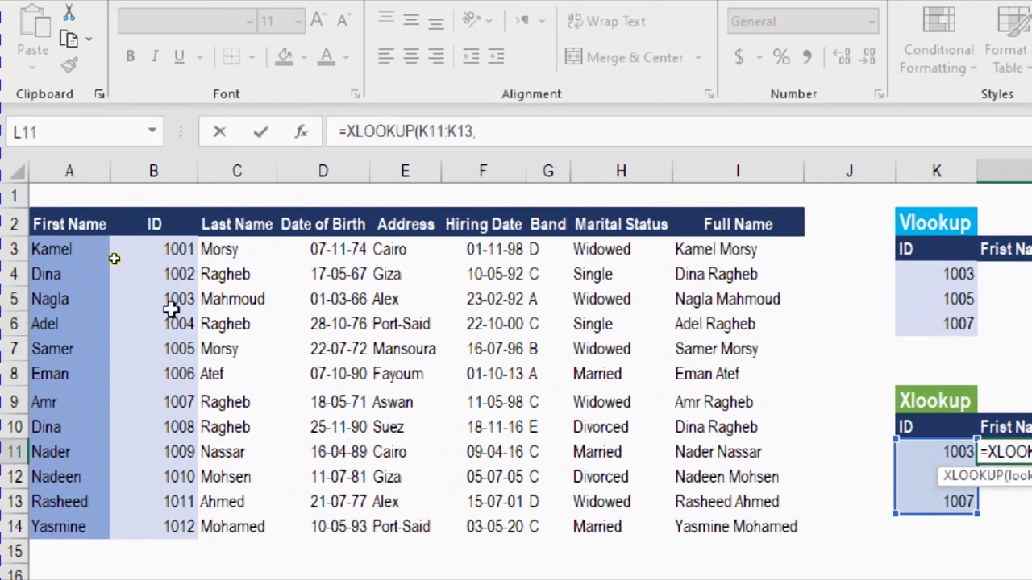
Complete the XLOOKUP formula in L11 with lookup array B3:B14 and first names A3:A14 as the return array
left_click_drag(169, 250, 162, 527)
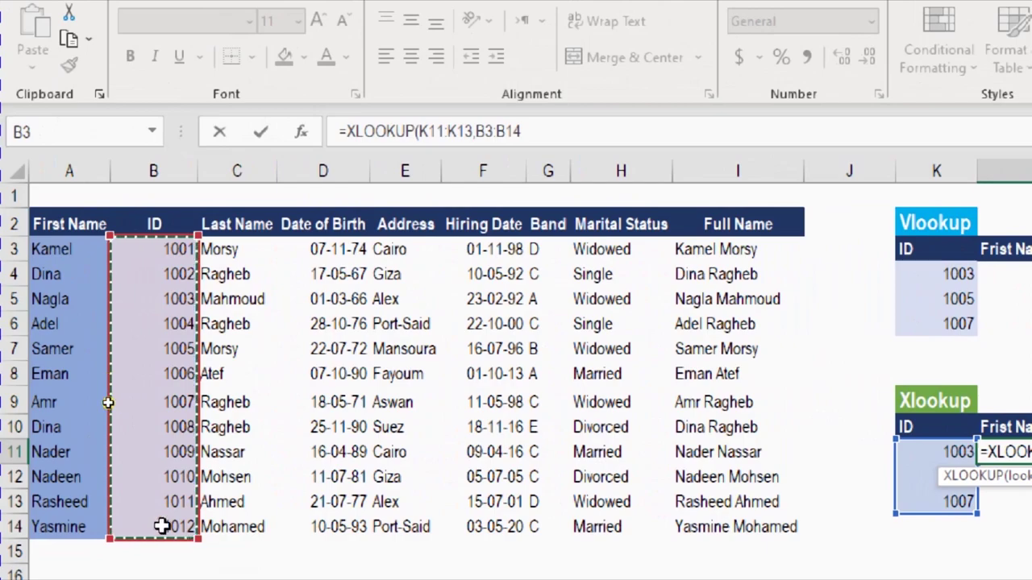
type(",")
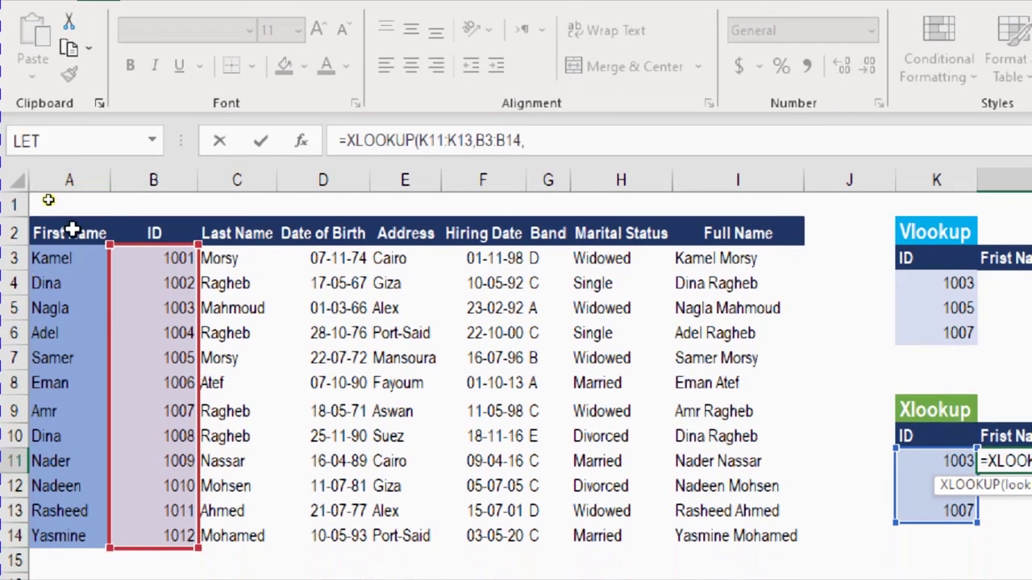
left_click_drag(73, 257, 70, 534)
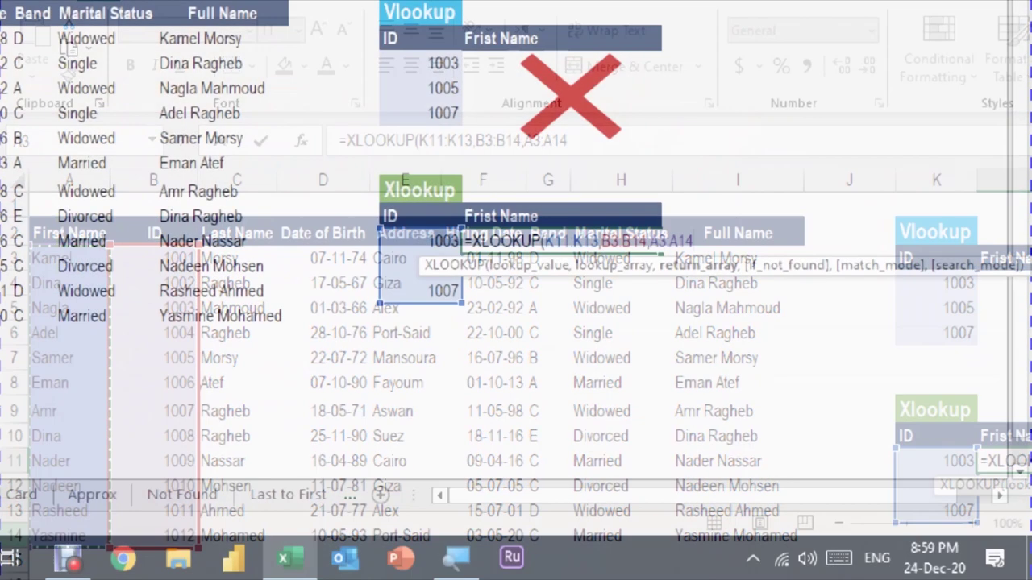
type(")")
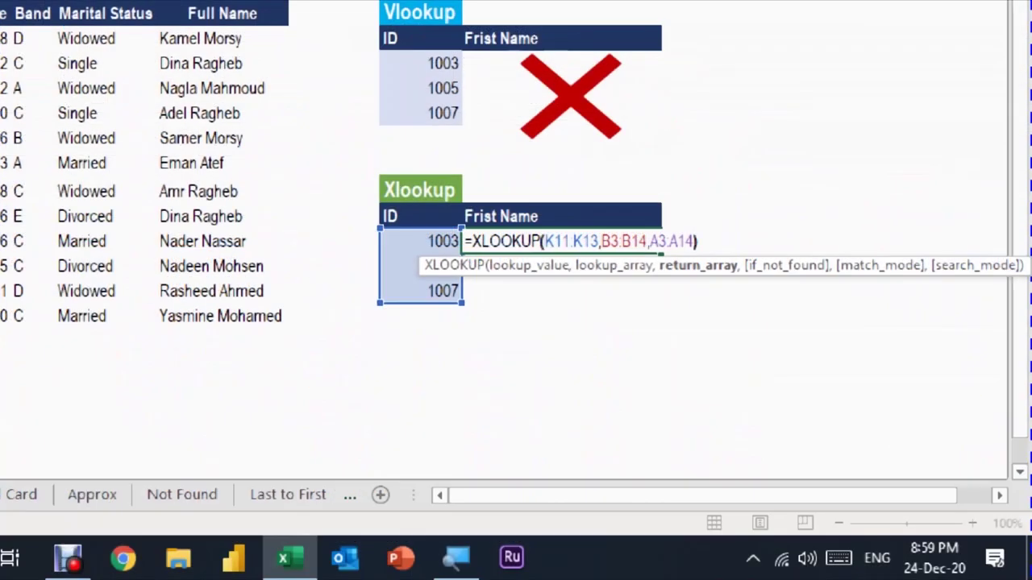
key("Return")
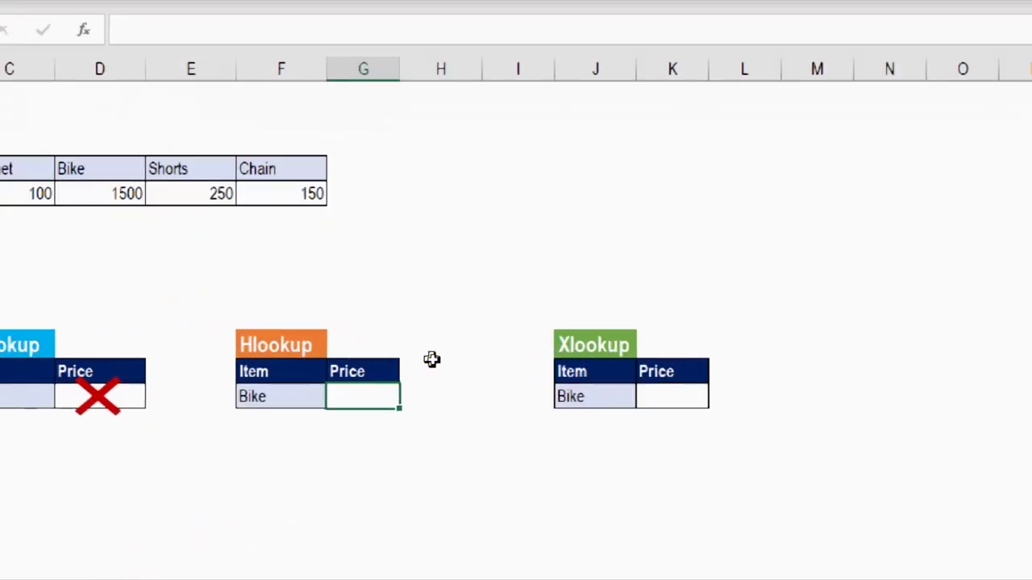
On the Horizontal sheet, start an HLOOKUP formula in G13 with lookup value F13 and table array C4:F5
type("=Hl")
key("Tab")
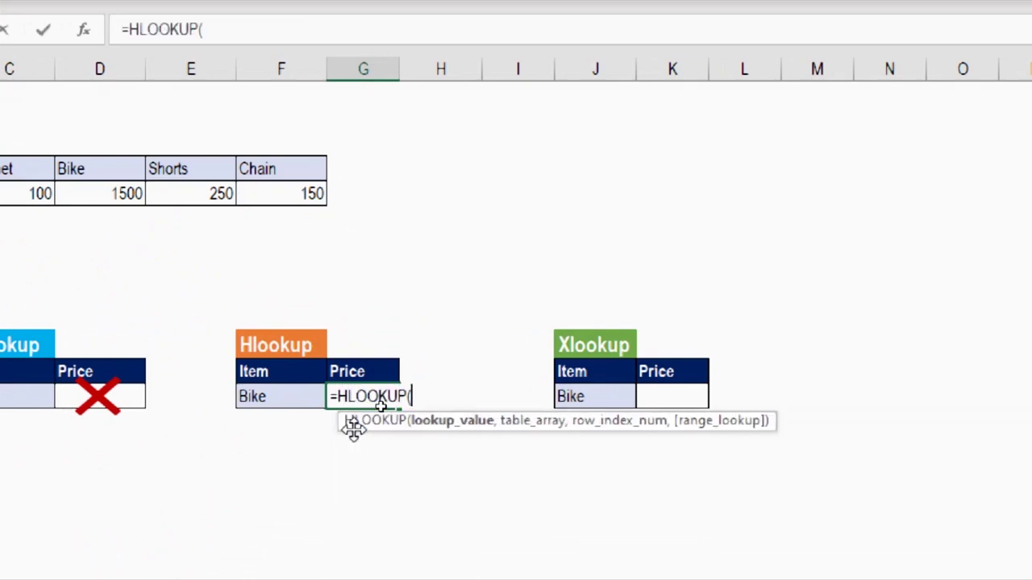
left_click(267, 395)
type(",")
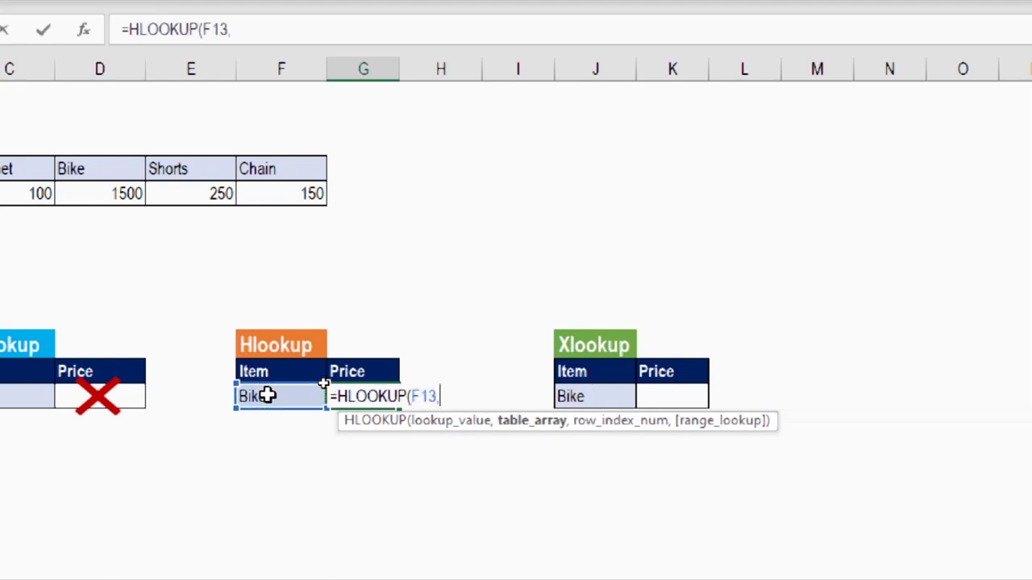
left_click_drag(301, 171, 48, 195)
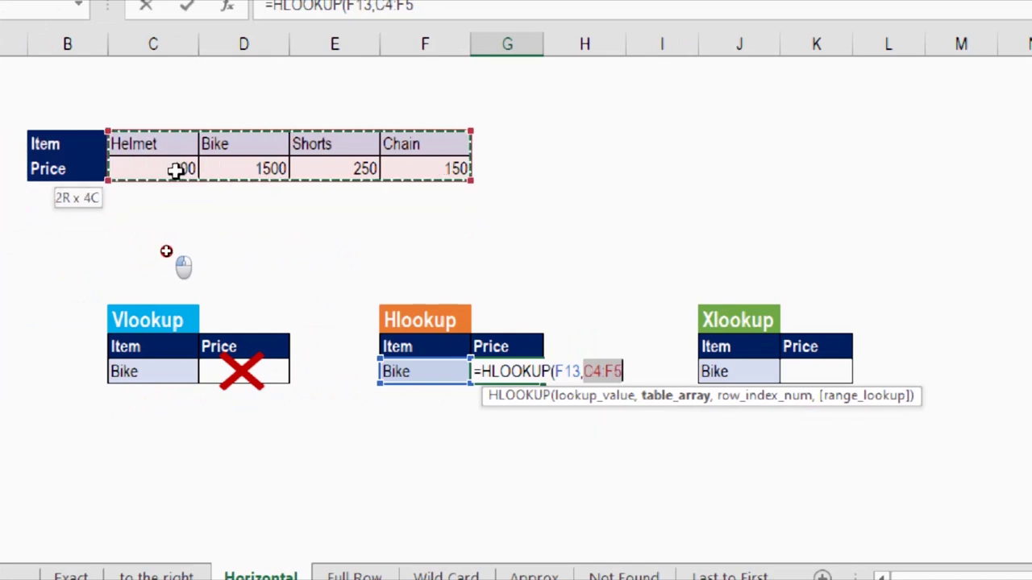
left_click_drag(166, 251, 166, 252)
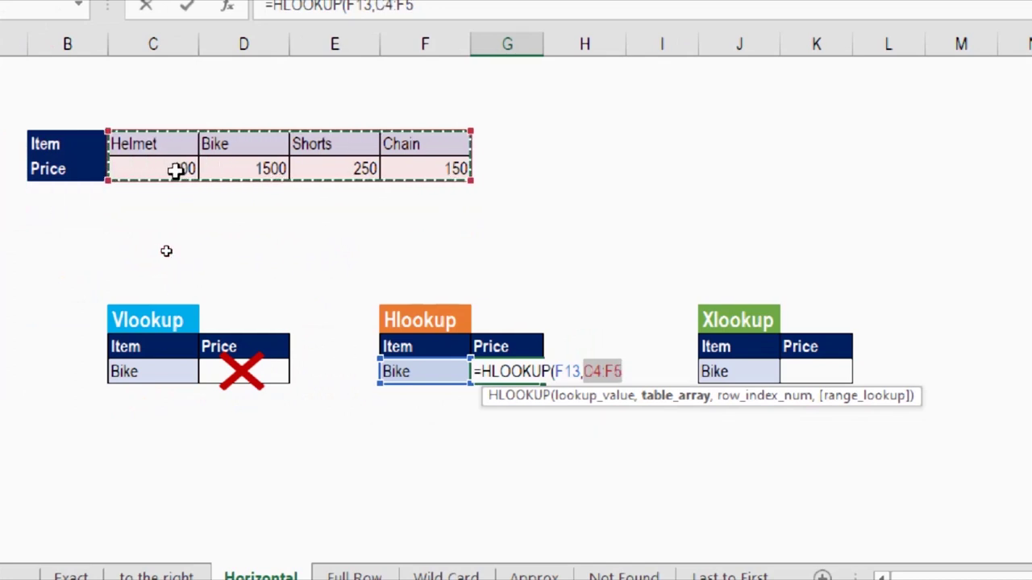
Complete the HLOOKUP formula in G13 with row index 2 and FALSE for an exact match
type(",2")
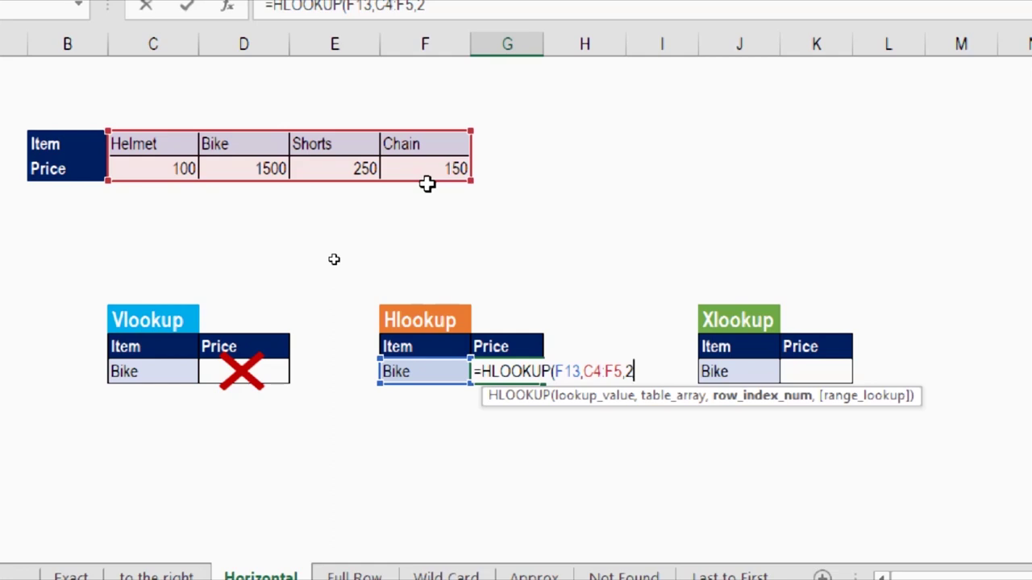
type(",fa")
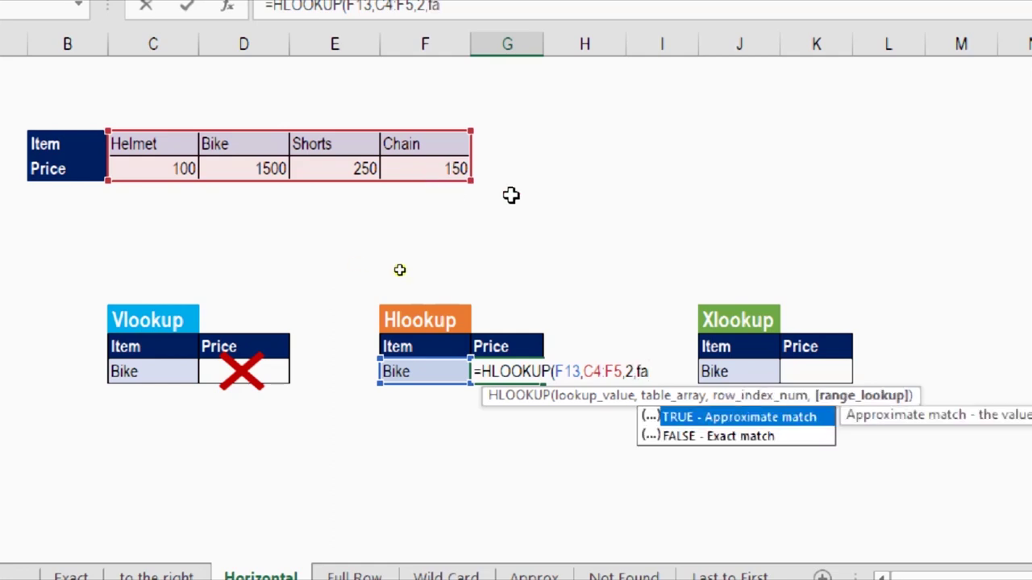
double_click(713, 440)
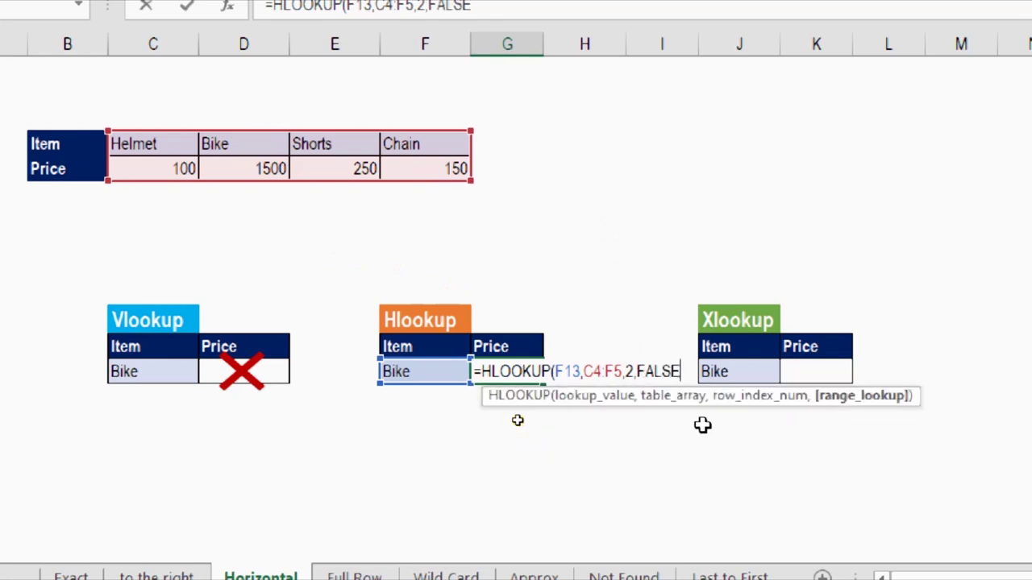
type(")")
key("Return")
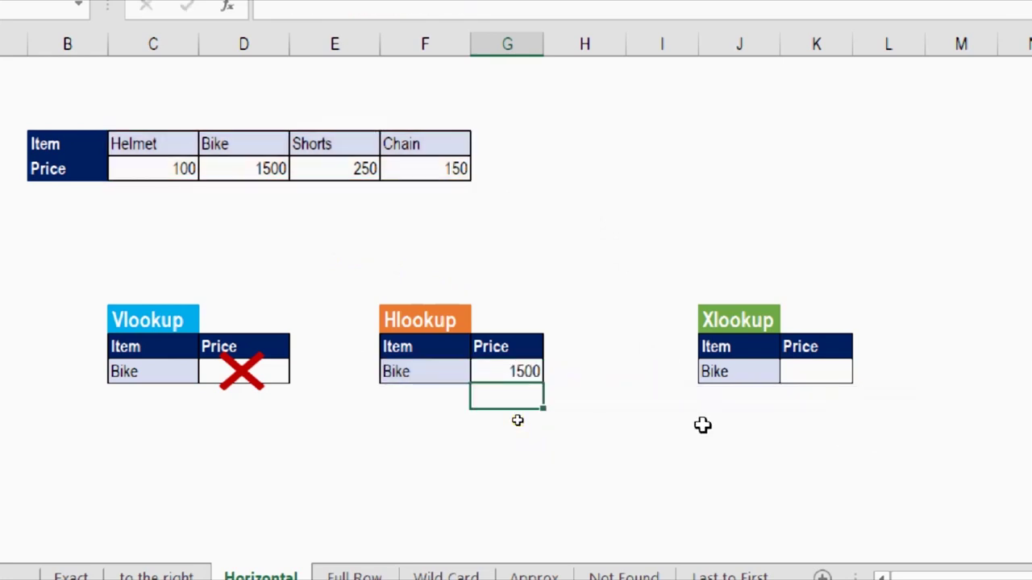
Start an XLOOKUP formula in K13 of the Horizontal sheet with J13 as the lookup value
left_click(832, 378)
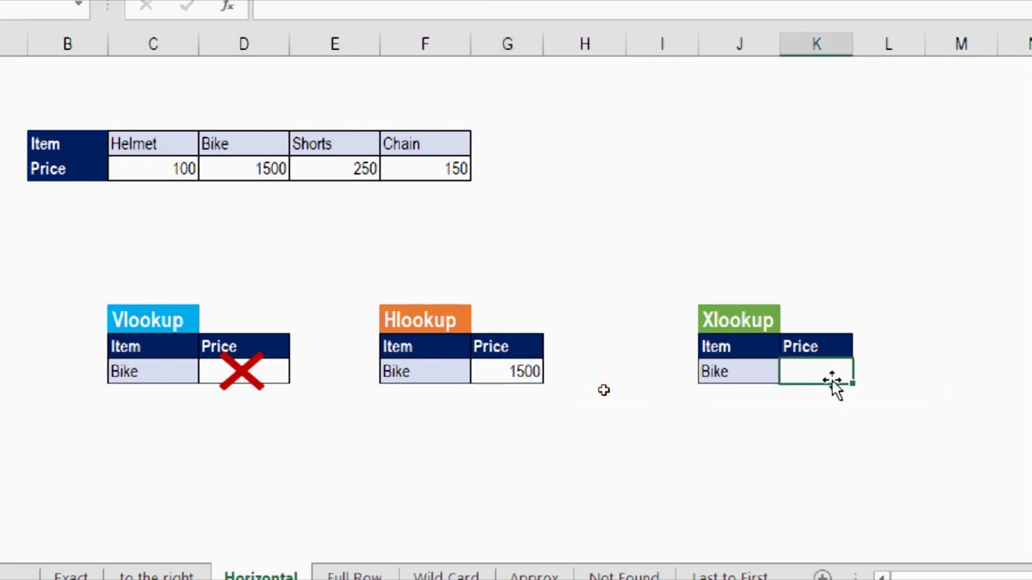
type("x")
type("=")
type("xl")
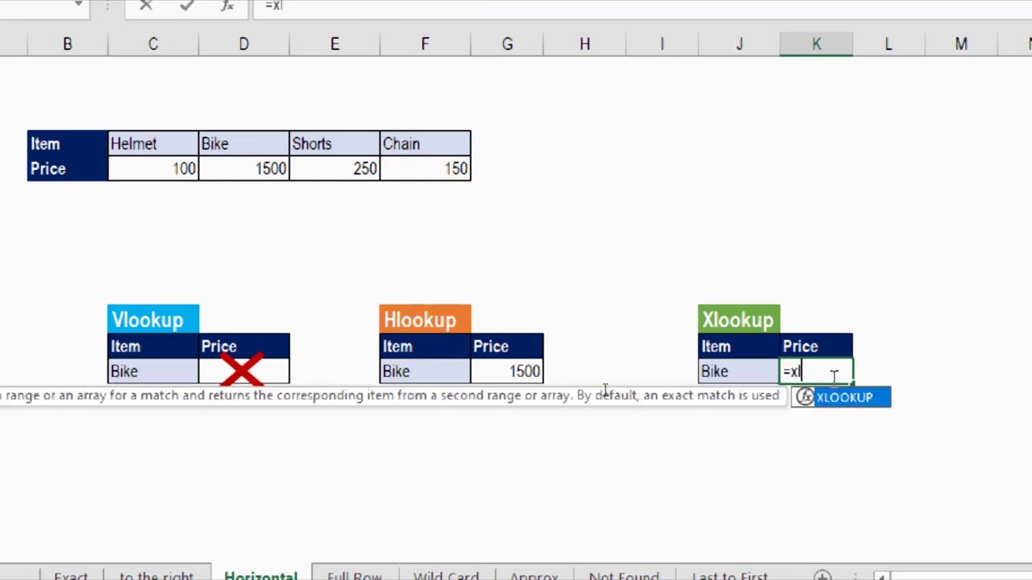
key("Tab")
left_click(749, 379)
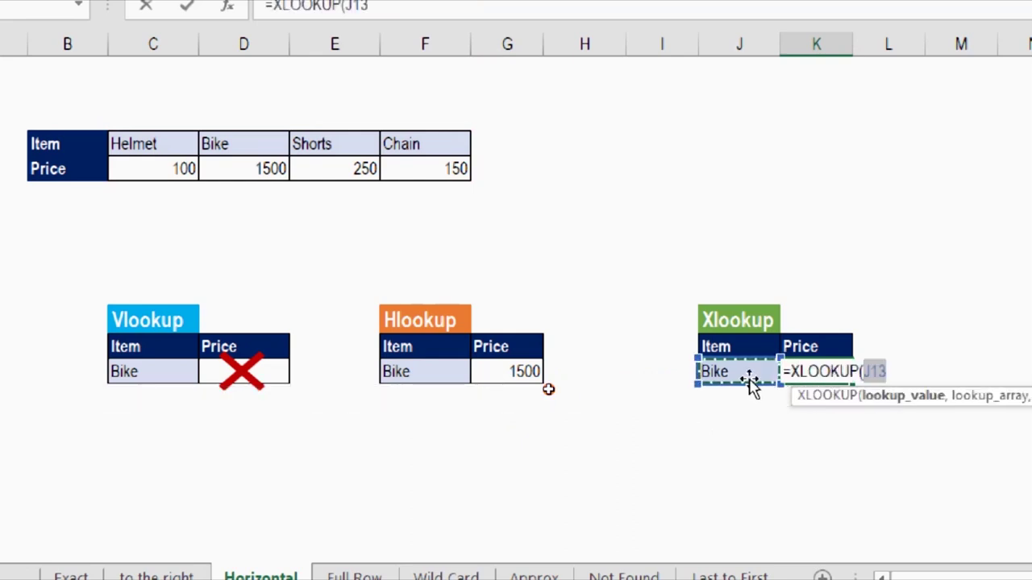
type(",")
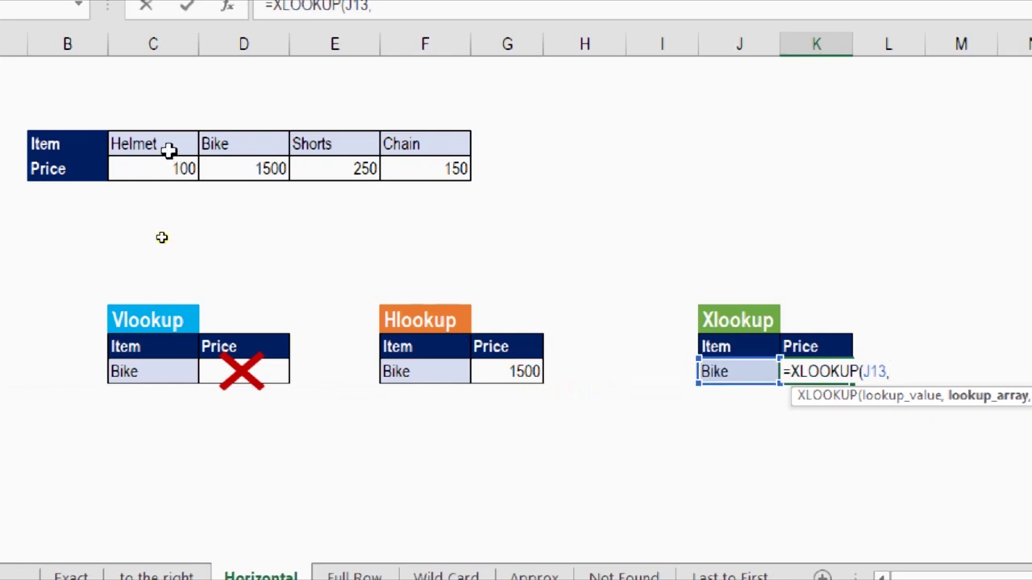
Complete the XLOOKUP formula in K13 with lookup array C4:F4 and return array C5:F5
left_click_drag(171, 138, 400, 138)
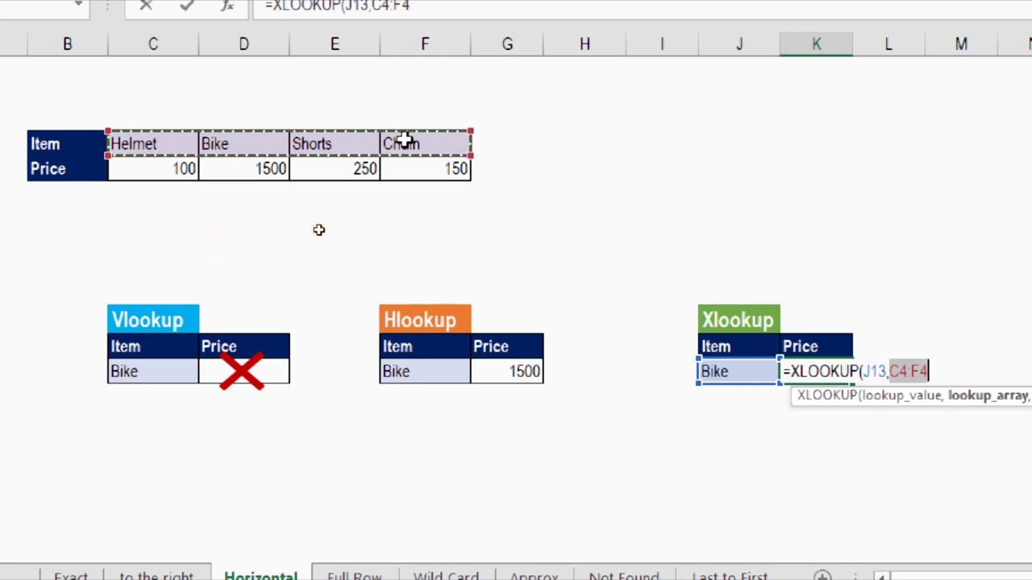
type(",")
left_click_drag(129, 166, 453, 168)
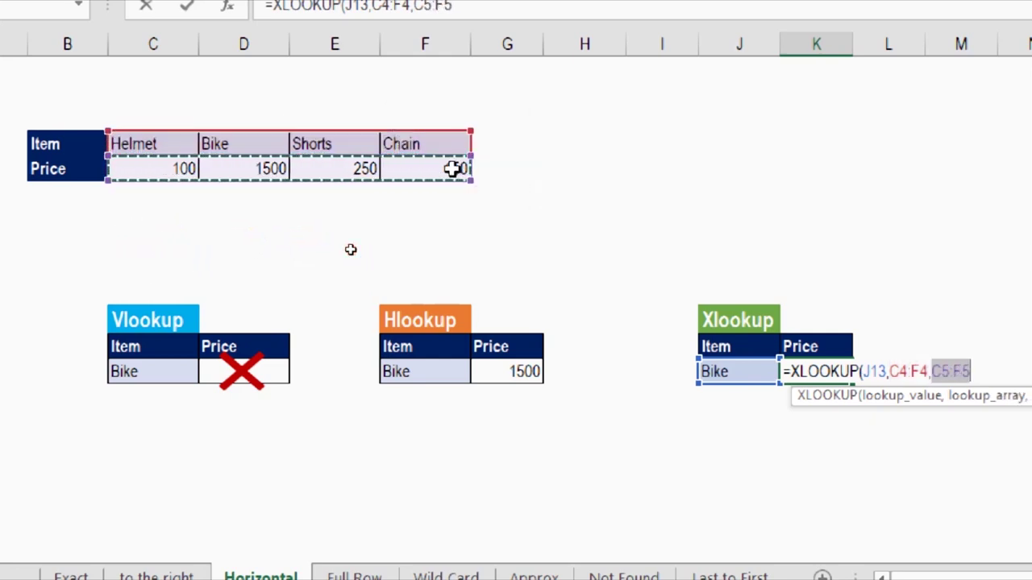
type(")")
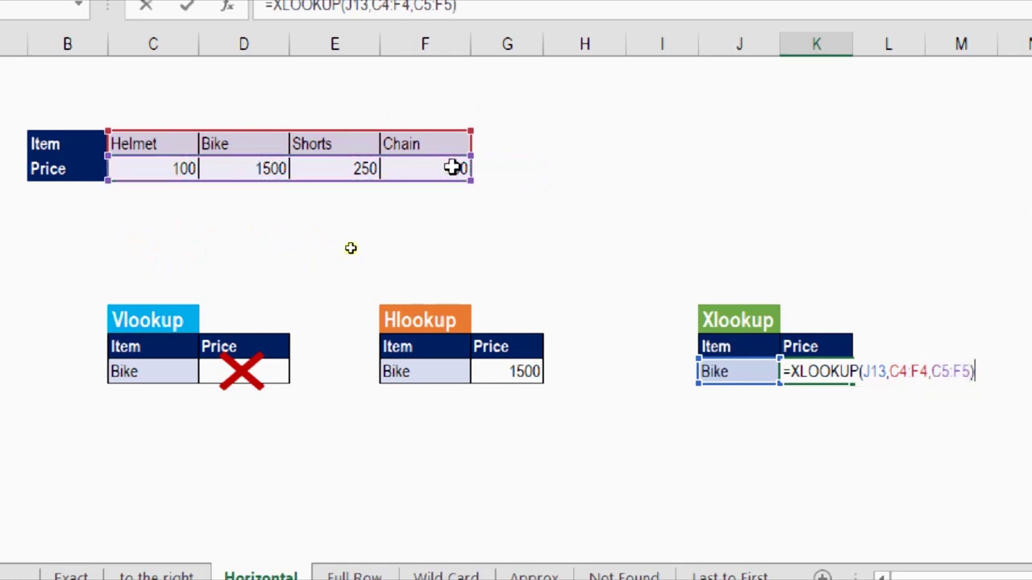
key("Return")
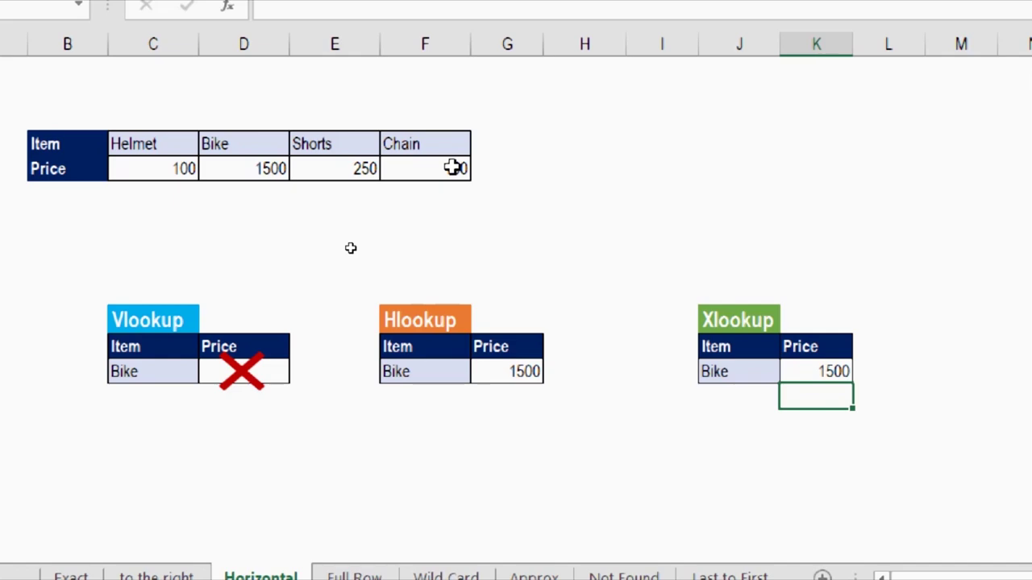
On the Full Row sheet, start a VLOOKUP formula in L4 with the absolute range $K$4:$K$6 as lookup value
key("alt")
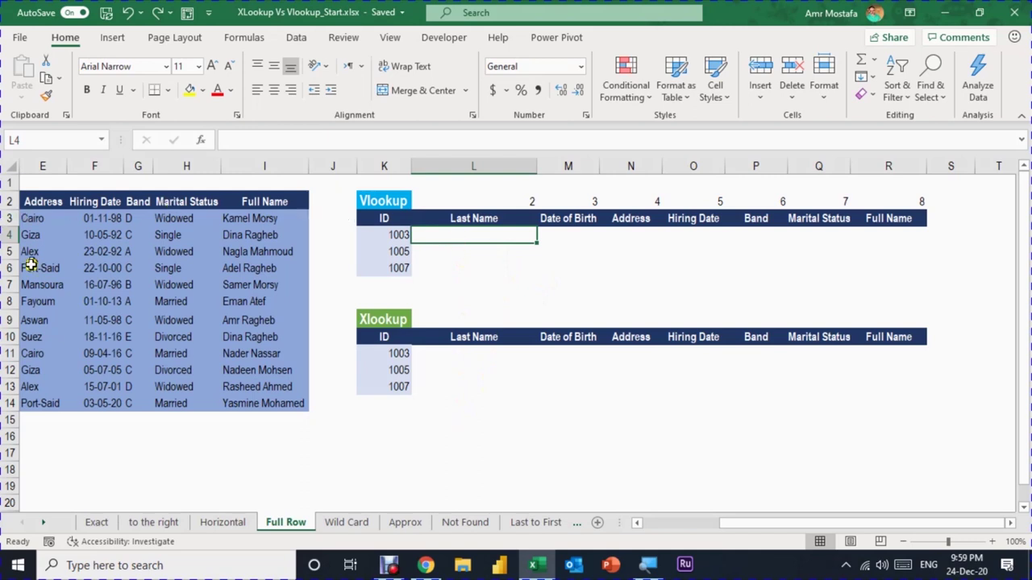
left_click_drag(723, 524, 659, 523)
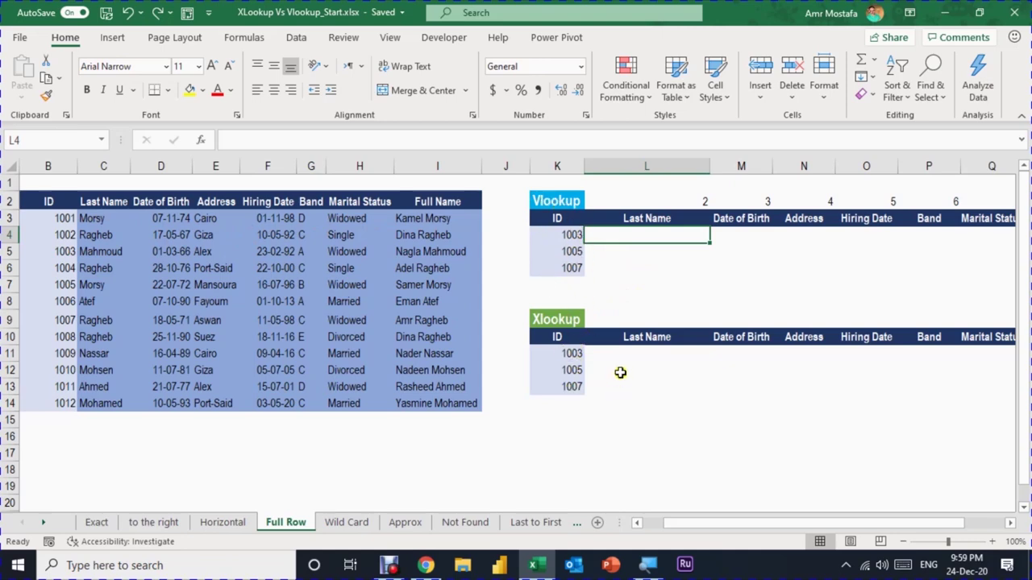
type("=")
type("vl")
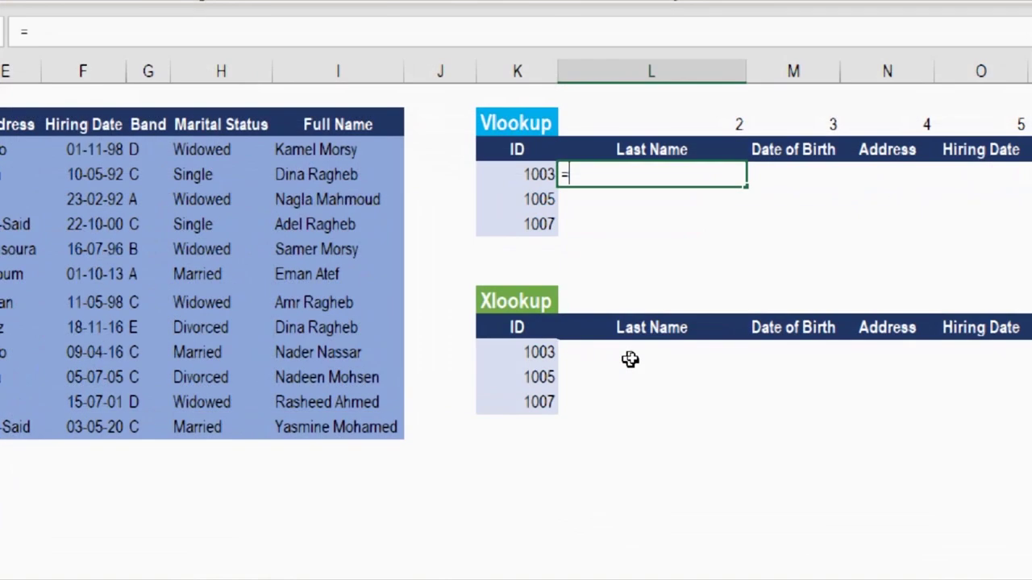
key("Tab")
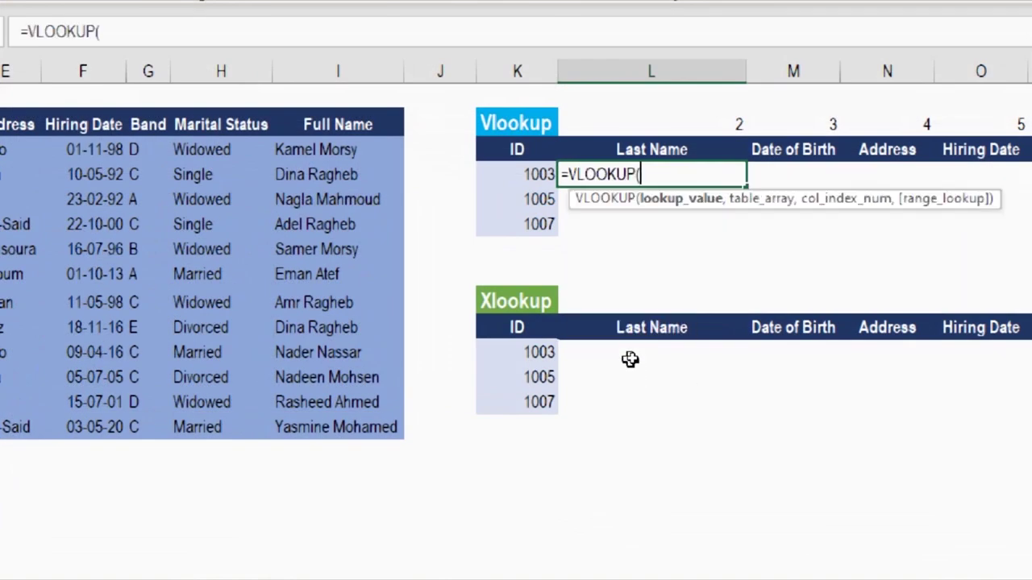
left_click_drag(527, 174, 525, 223)
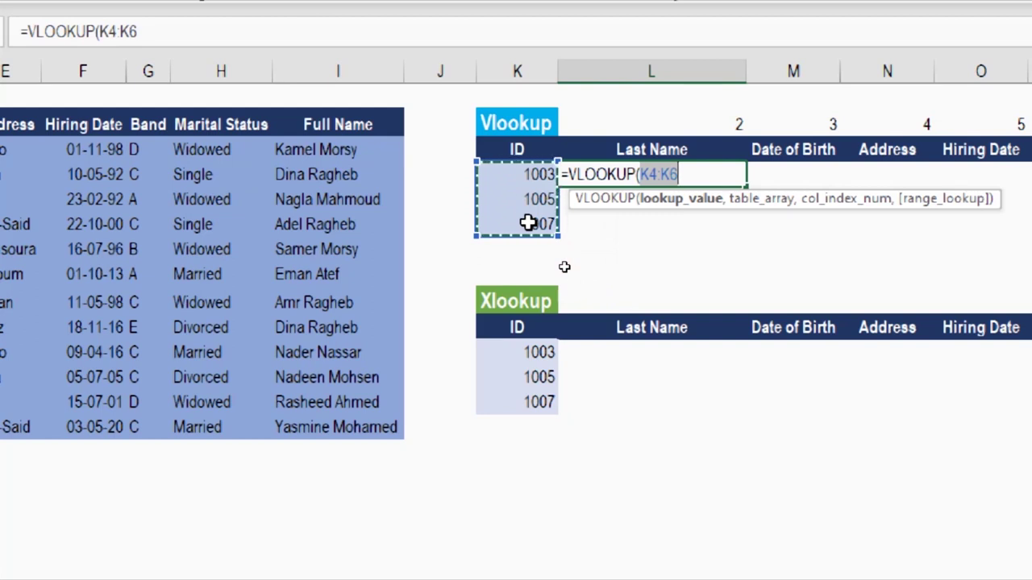
key("F4")
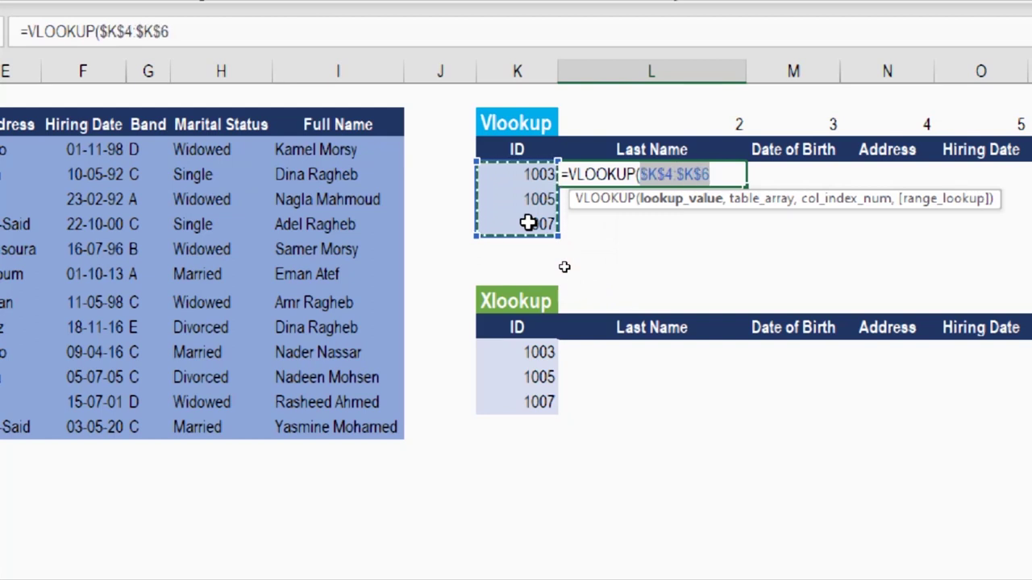
left_click(686, 233)
type(",")
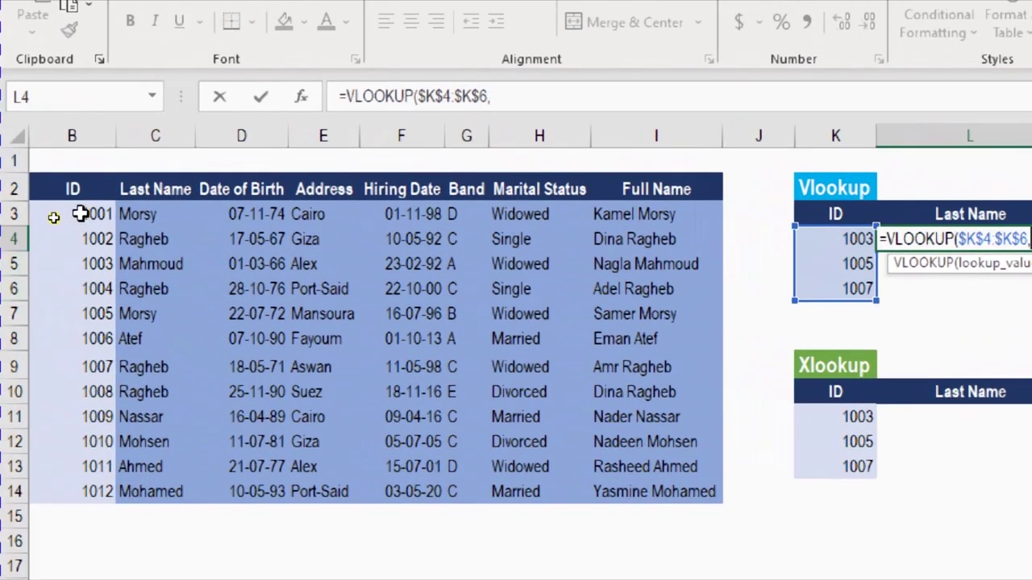
Complete the VLOOKUP formula in L4 with table array $B$3:$I$14, column index 2 and FALSE for an exact match
left_click_drag(140, 227, 668, 481)
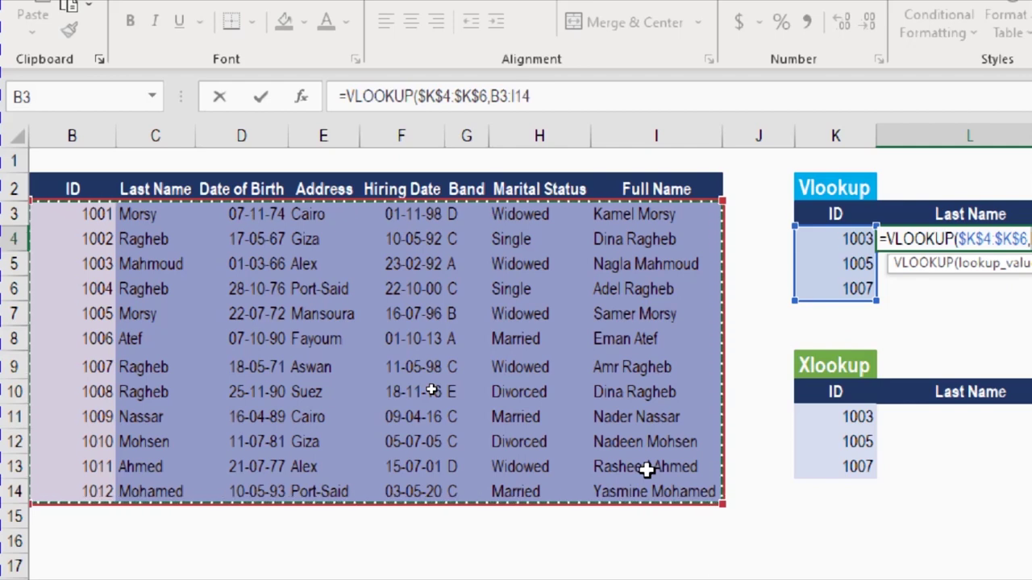
key("F4")
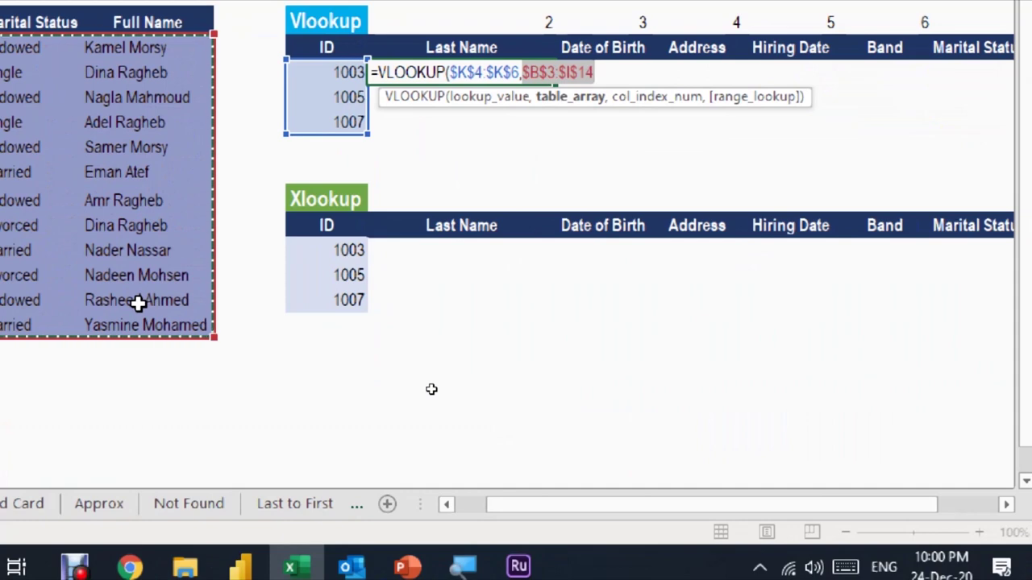
type(",2")
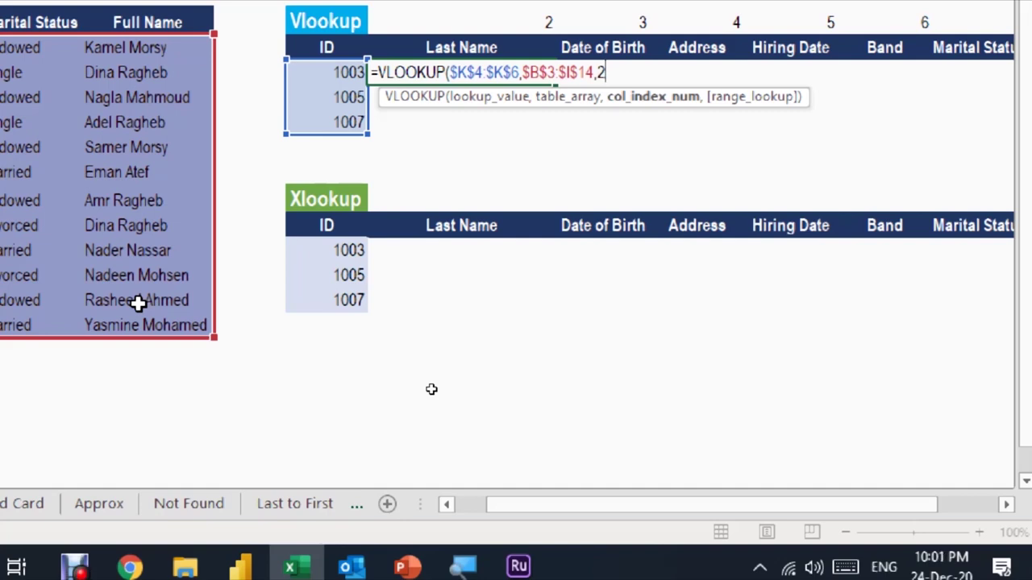
type(",")
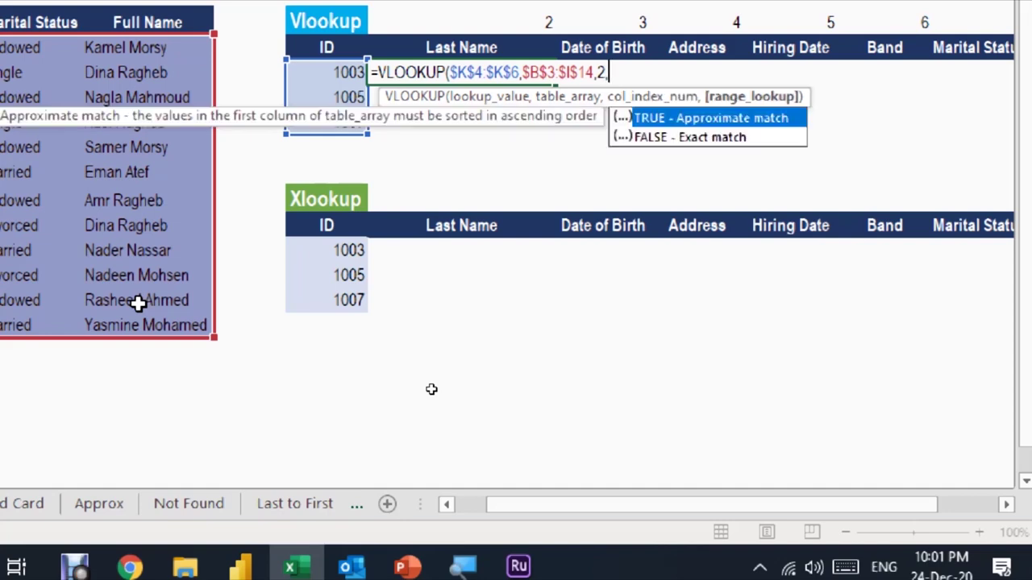
double_click(686, 137)
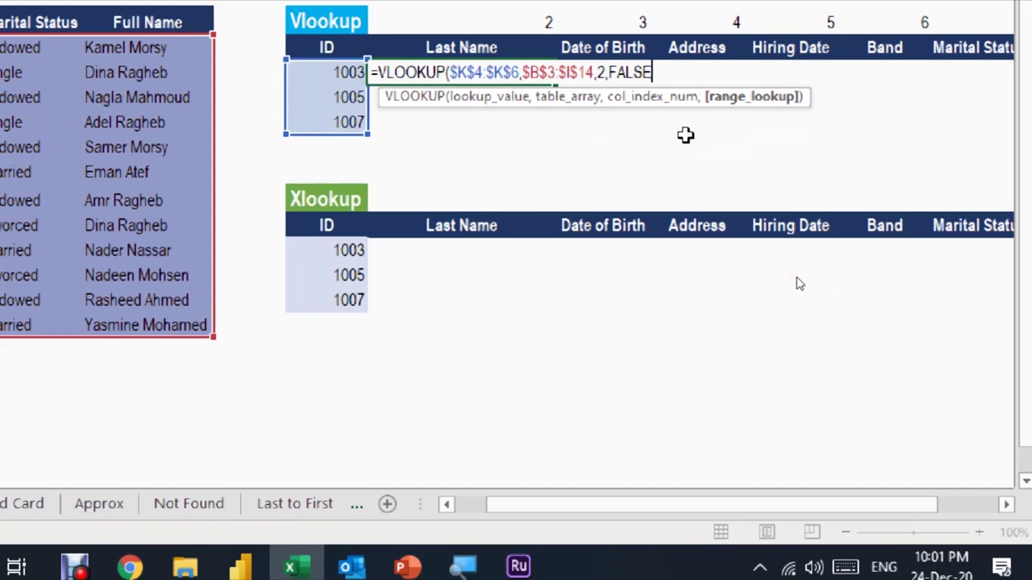
type(")")
key("Return")
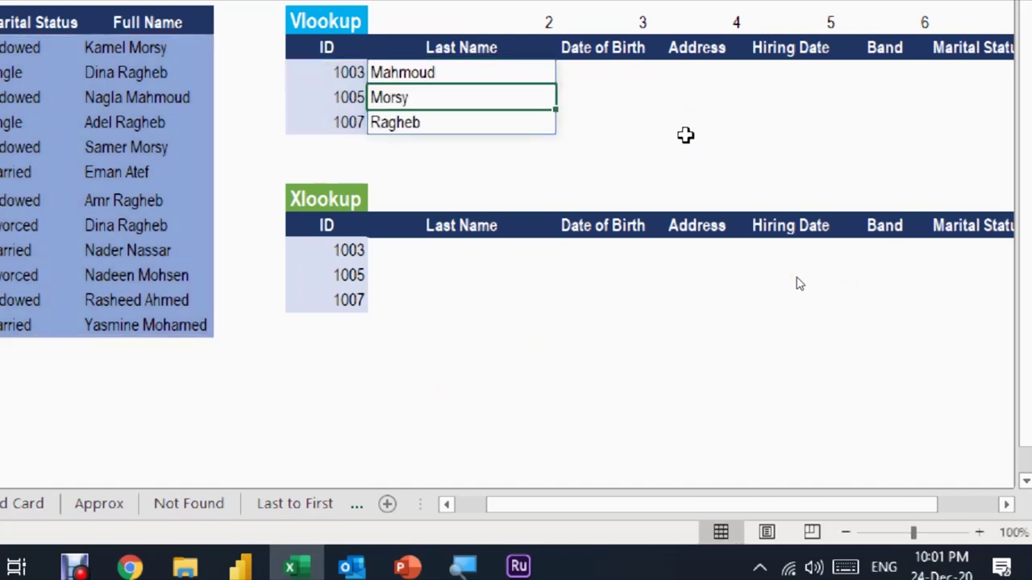
Copy the VLOOKUP formula from L4 into the Date of Birth cell M4, filling without formatting
left_click(495, 67)
left_click_drag(558, 80, 662, 97)
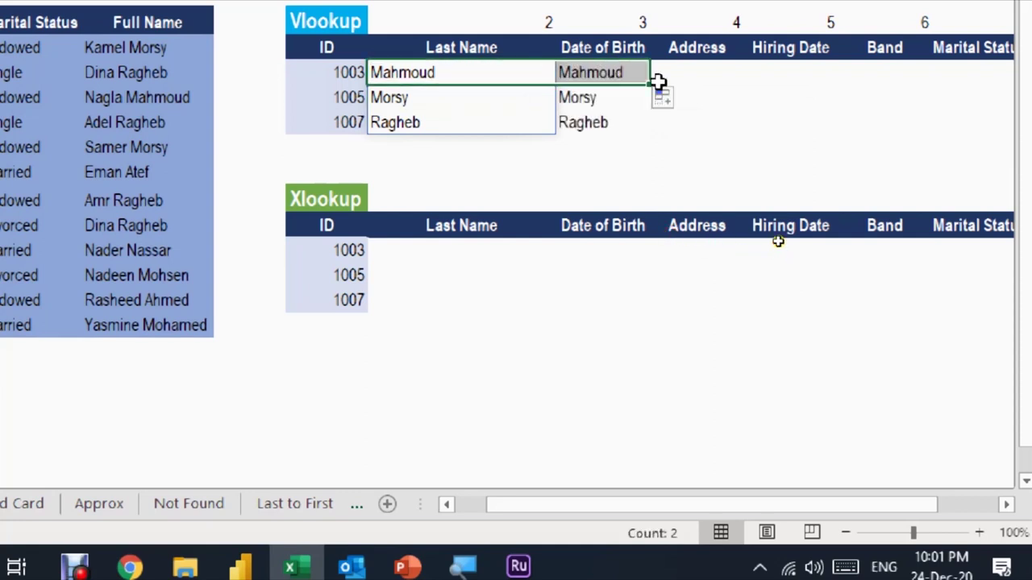
left_click(678, 104)
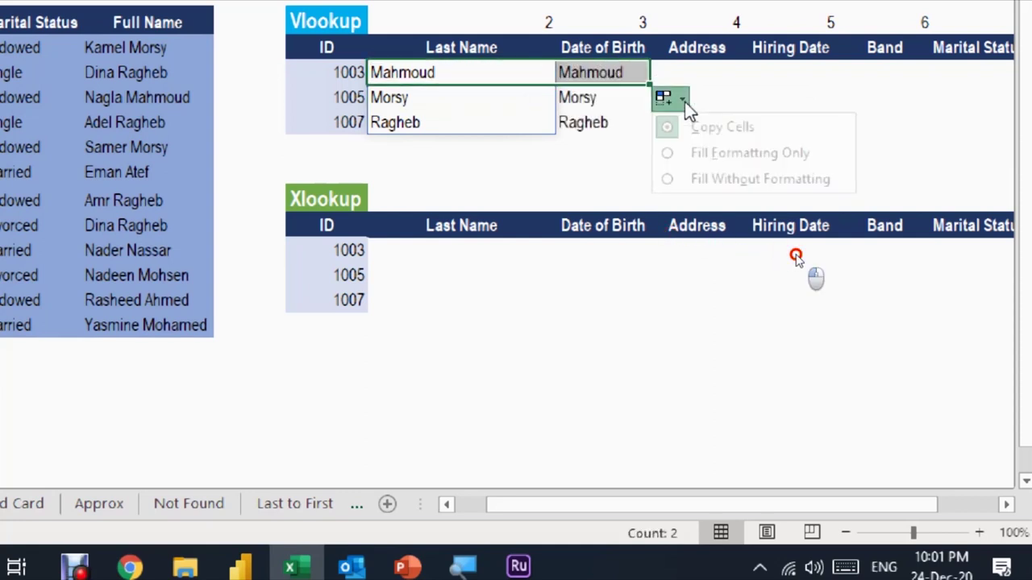
left_click(742, 182)
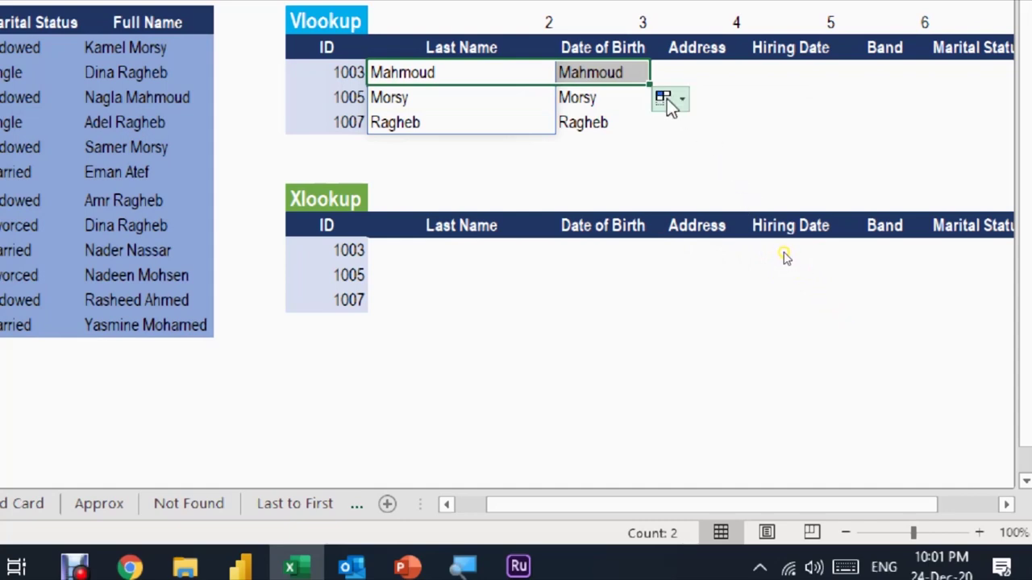
Try column index 3 in M4's VLOOKUP formula, and undo both that edit and the copied formula
left_click(492, 73)
left_click(591, 76)
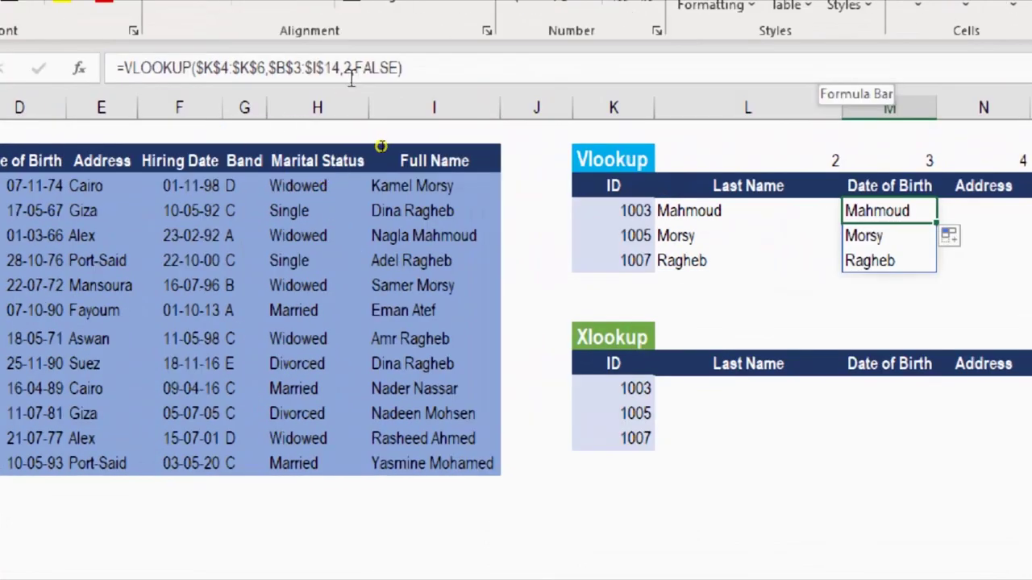
left_click(349, 69)
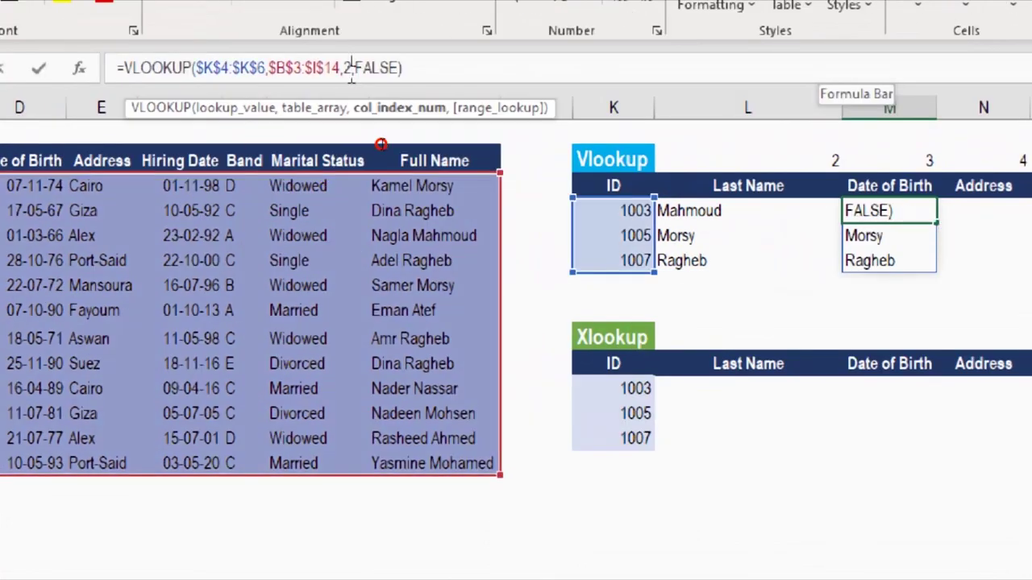
key("BackSpace")
type("3")
key("Return")
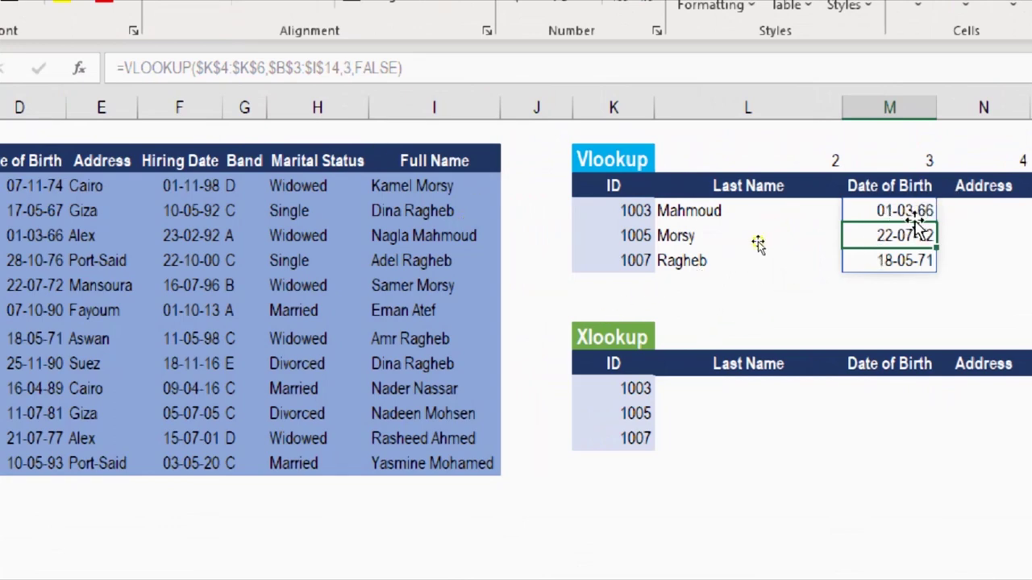
key("ctrl+z")
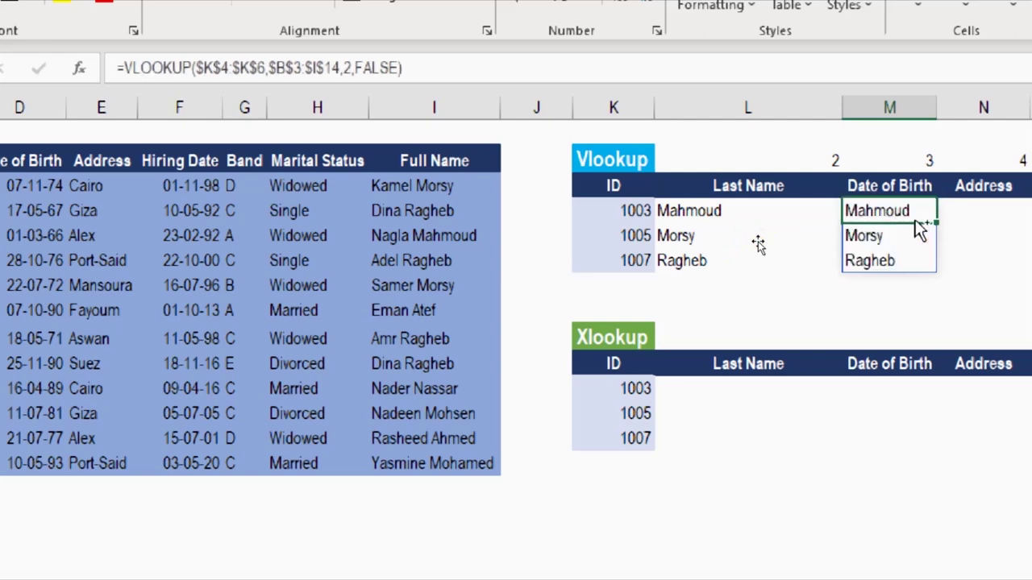
key("ctrl+z")
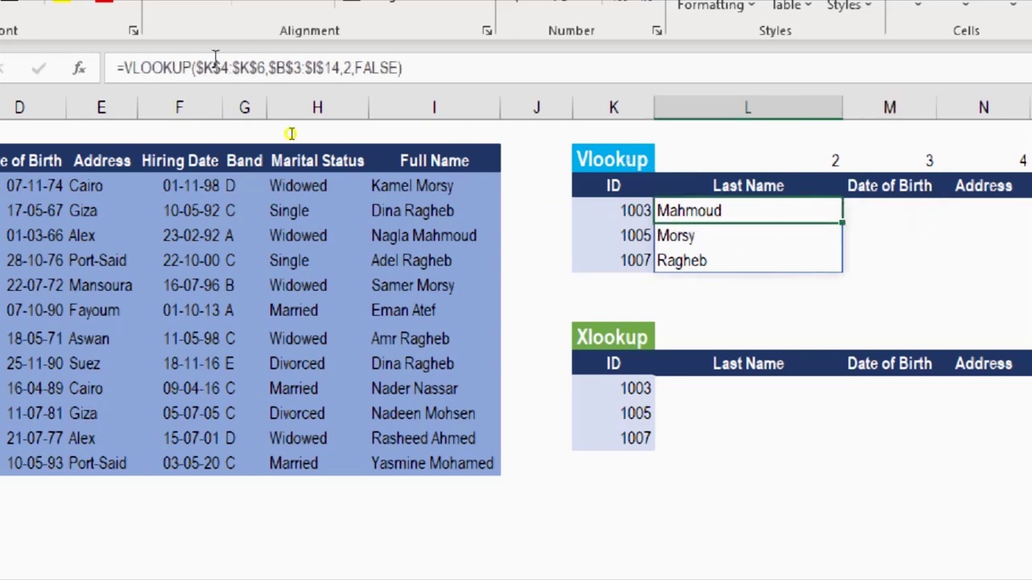
Replace the column index in L4's VLOOKUP formula with a reference to cell L2
left_click(345, 69)
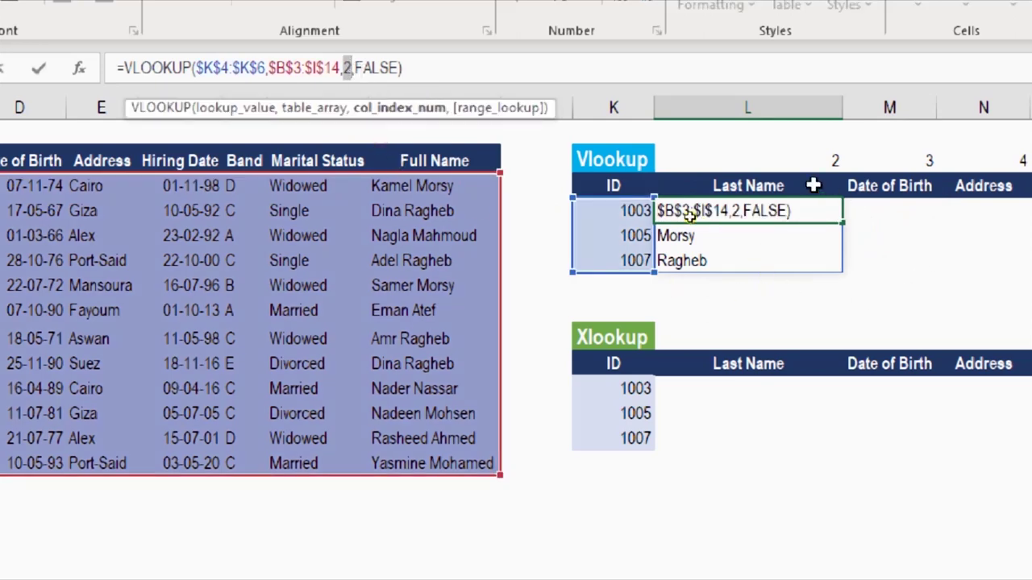
left_click(796, 165)
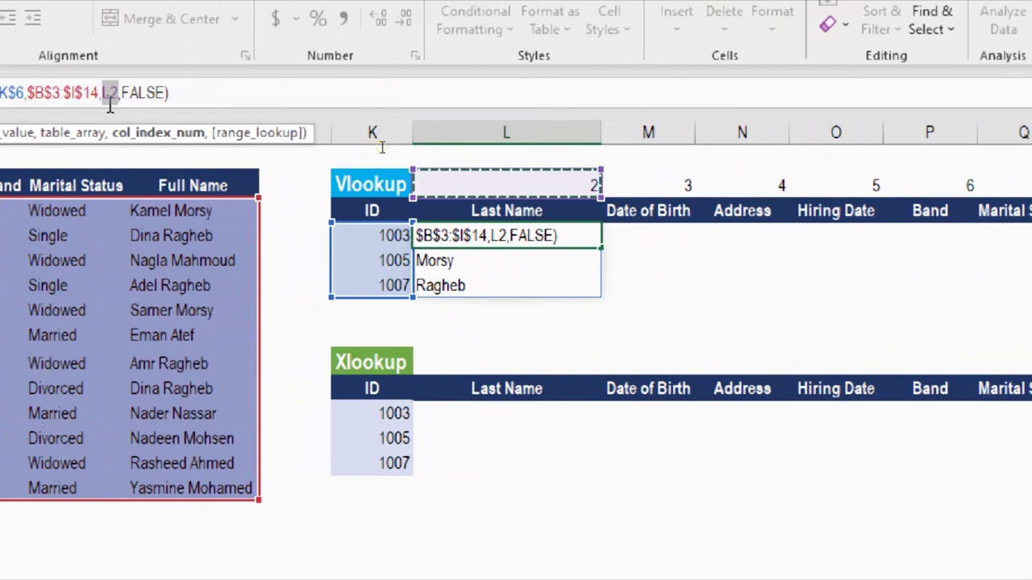
key("Return")
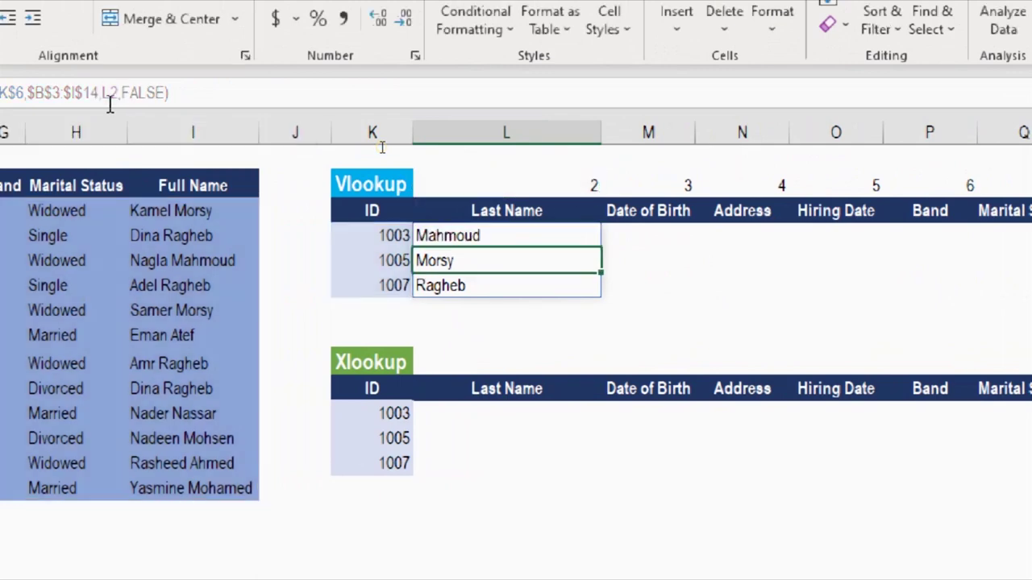
Fill the L4 VLOOKUP formula across to R4 under the Full Name header, without formatting
left_click(524, 234)
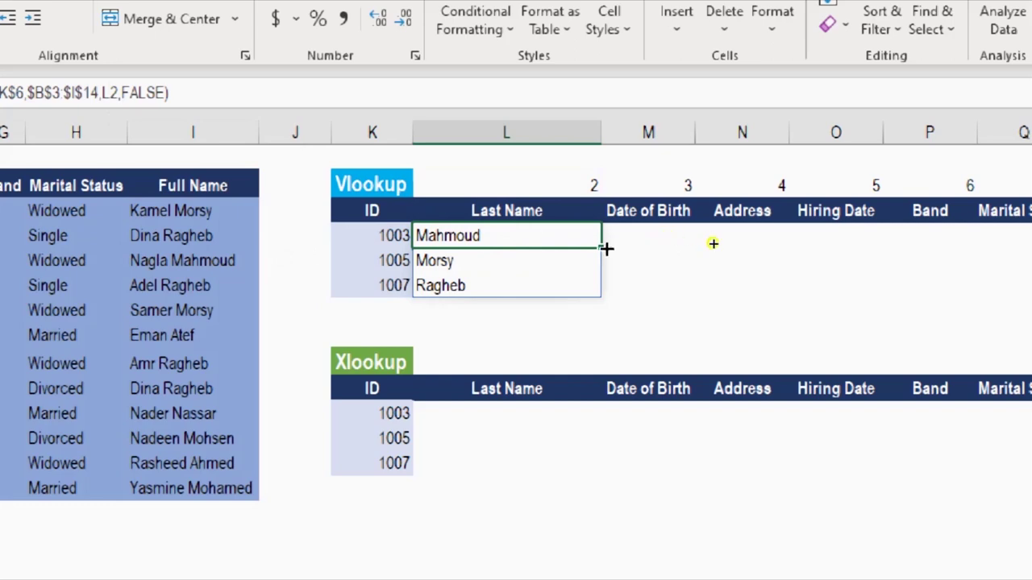
left_click_drag(606, 249, 889, 218)
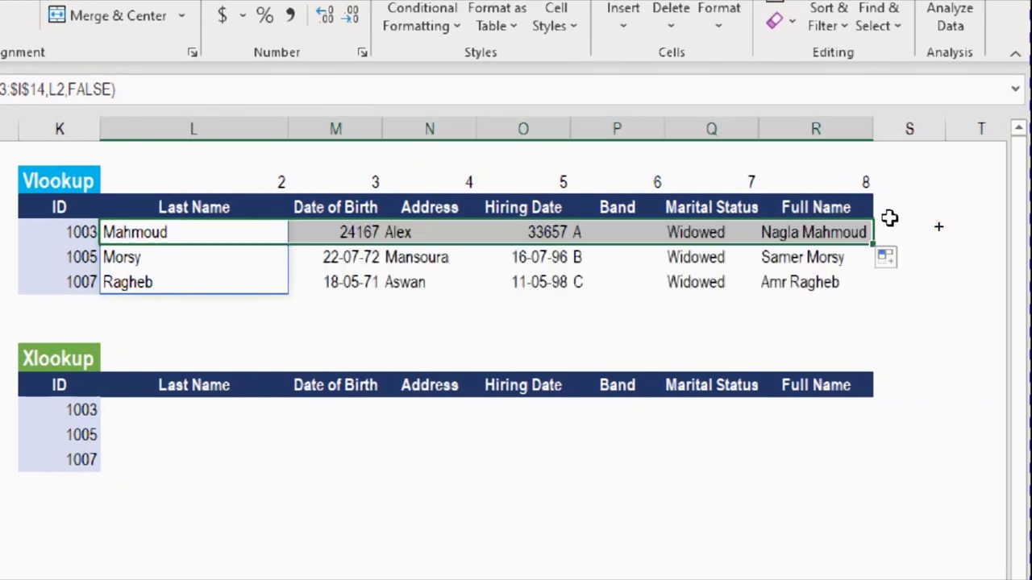
left_click(927, 179)
left_click(896, 259)
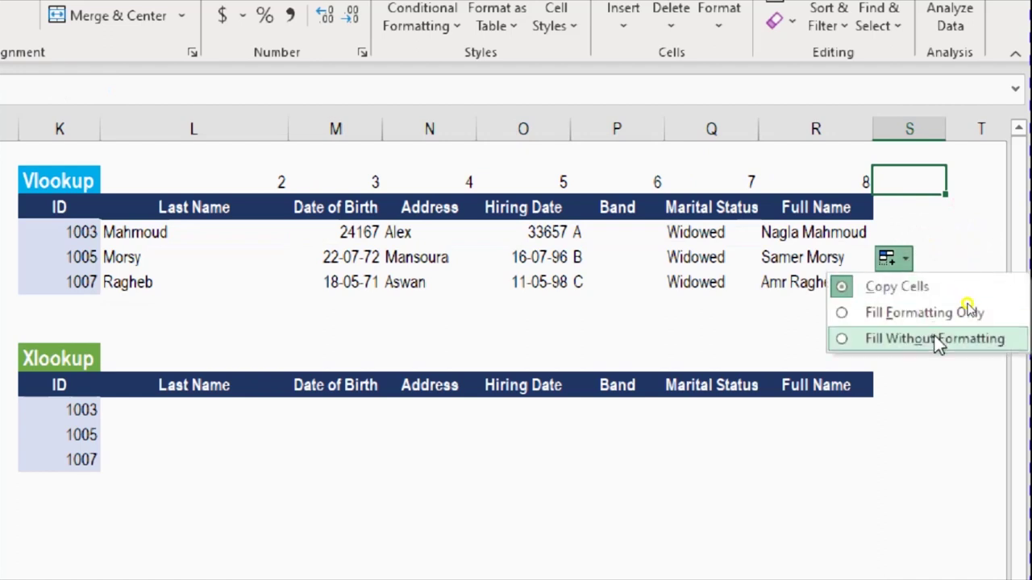
left_click(935, 339)
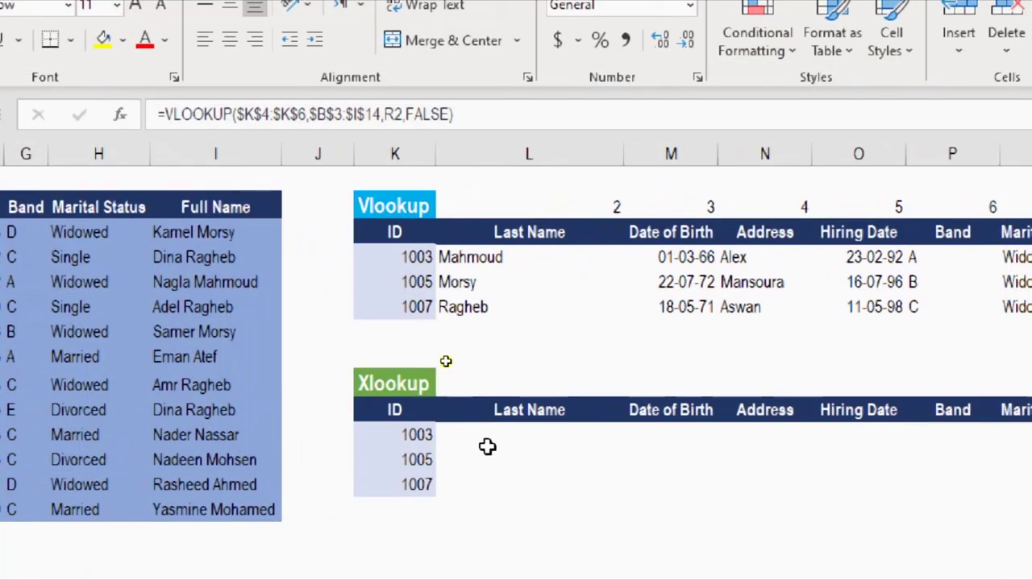
Start an XLOOKUP formula in L11 with K11:K13 as the lookup value
left_click(487, 446)
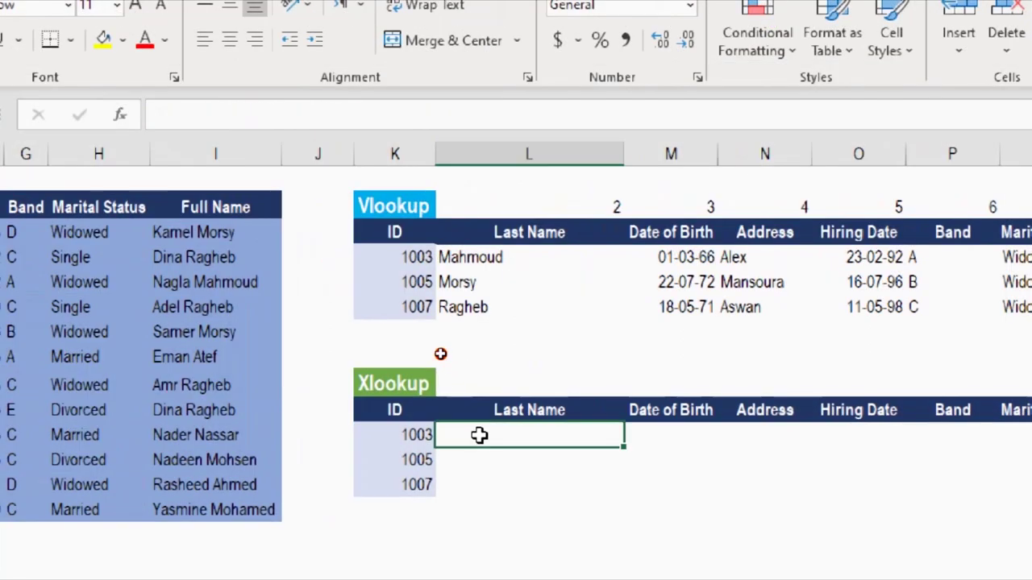
type("=")
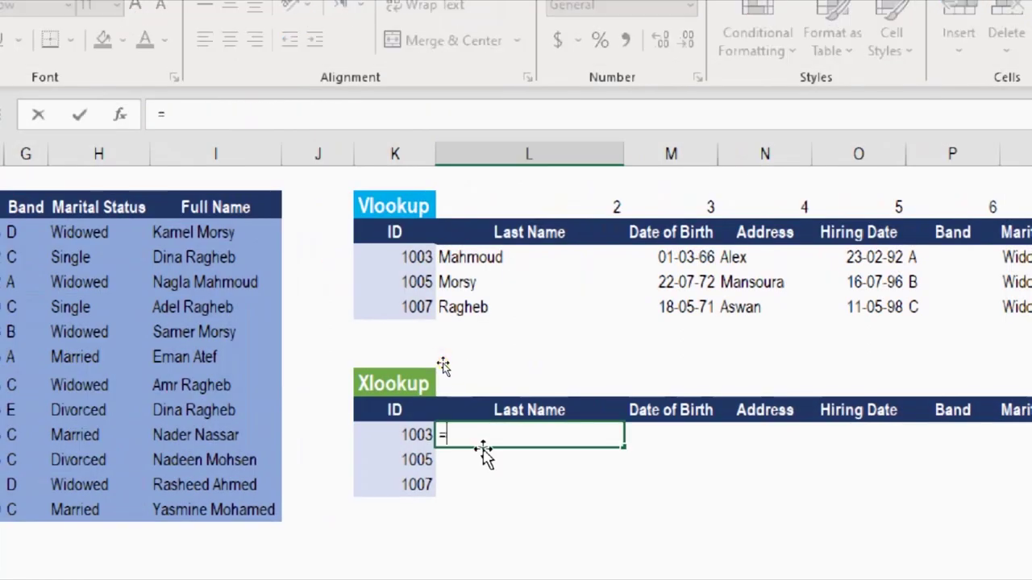
type("xl")
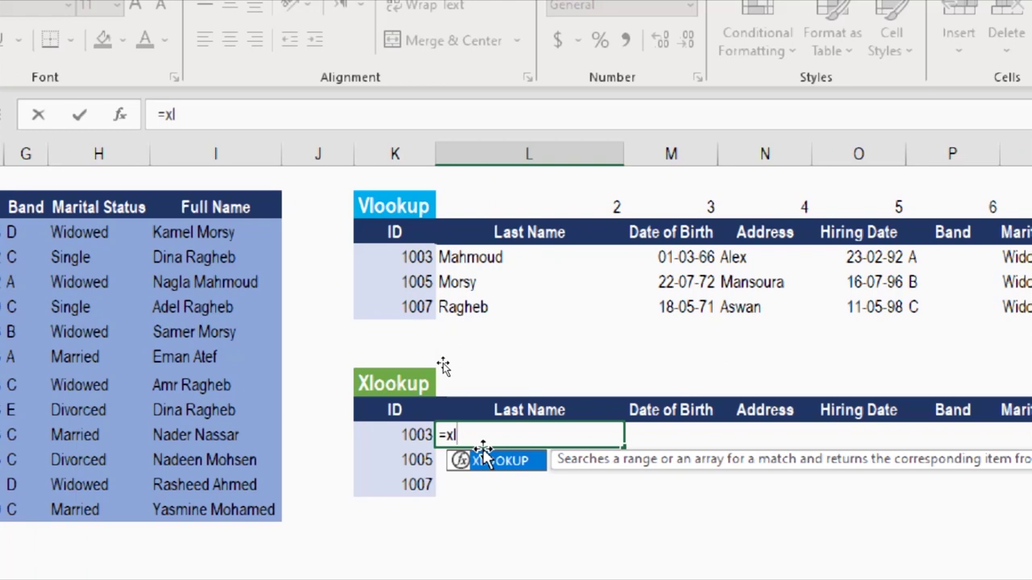
double_click(482, 457)
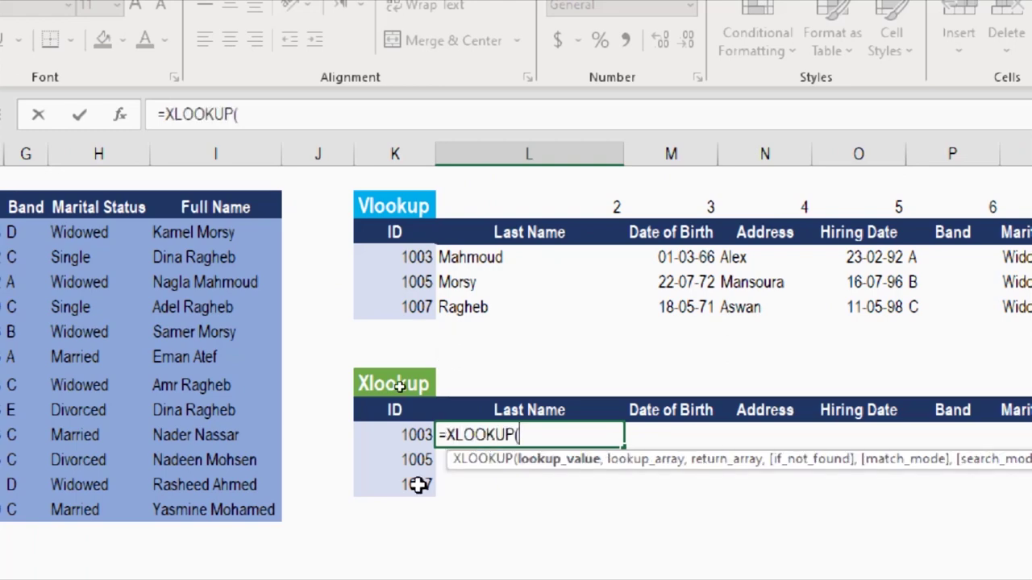
left_click_drag(419, 436, 433, 479)
type(",")
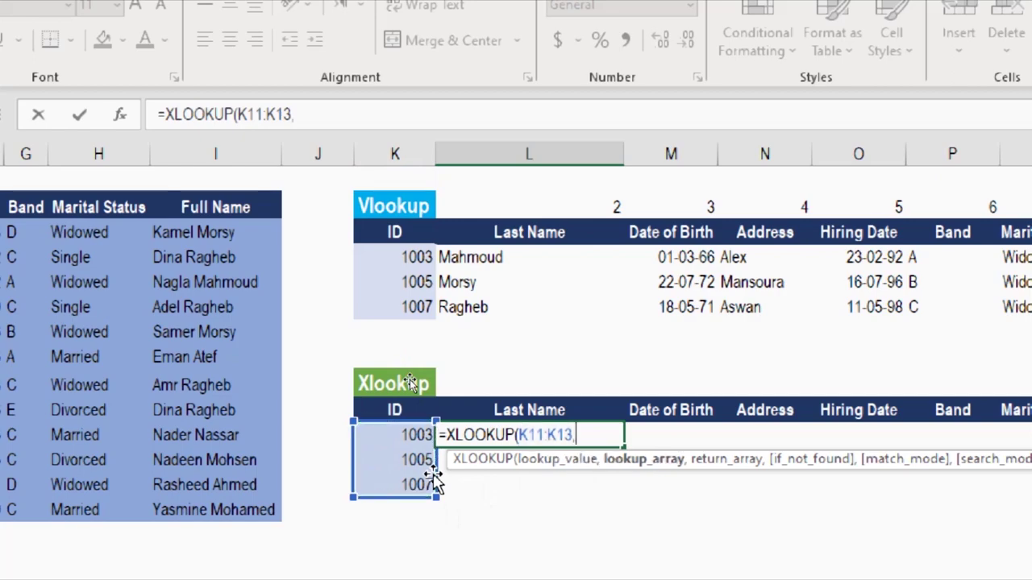
Complete the XLOOKUP formula in L11 with B3:B14 as the lookup array and C3:I14 as the return array
scroll(433, 480, "left", 3)
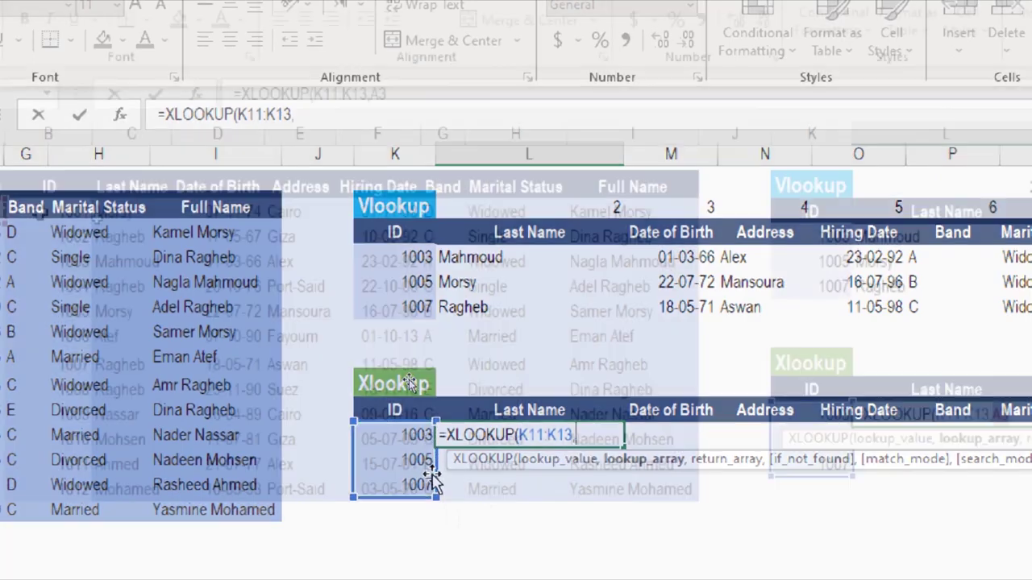
left_click(0, 232)
left_click_drag(40, 212, 71, 480)
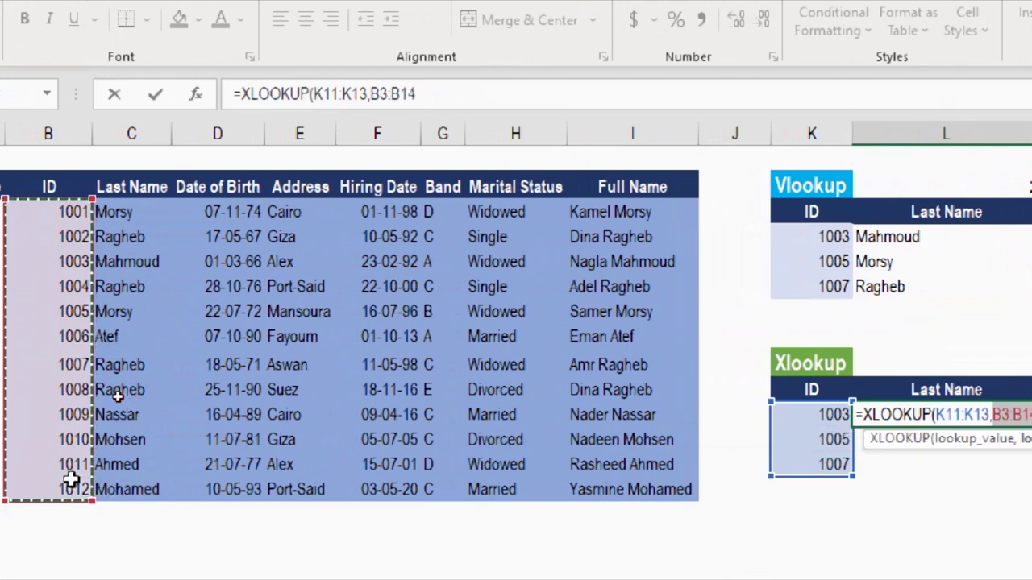
type(",")
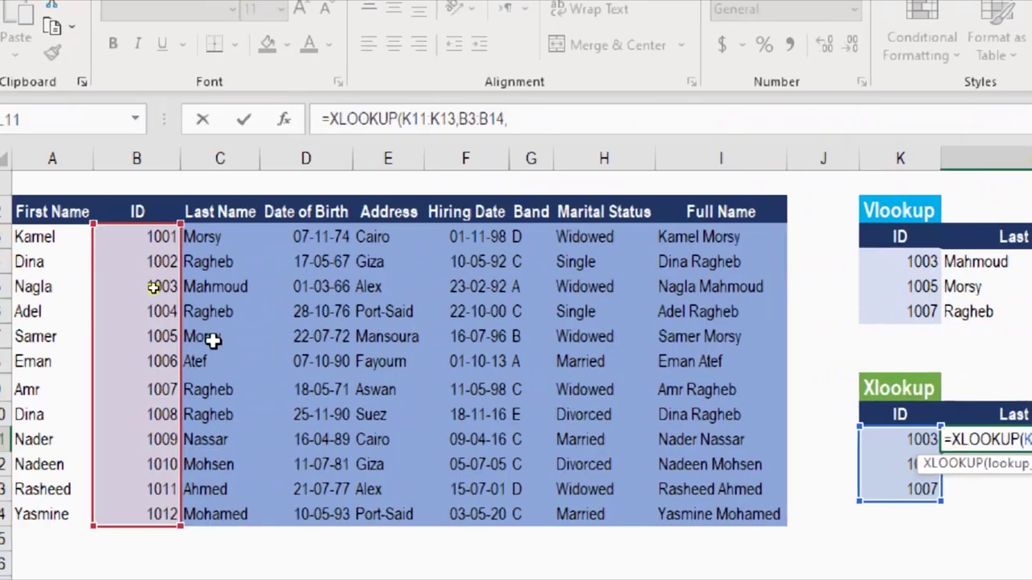
left_click_drag(229, 242, 715, 514)
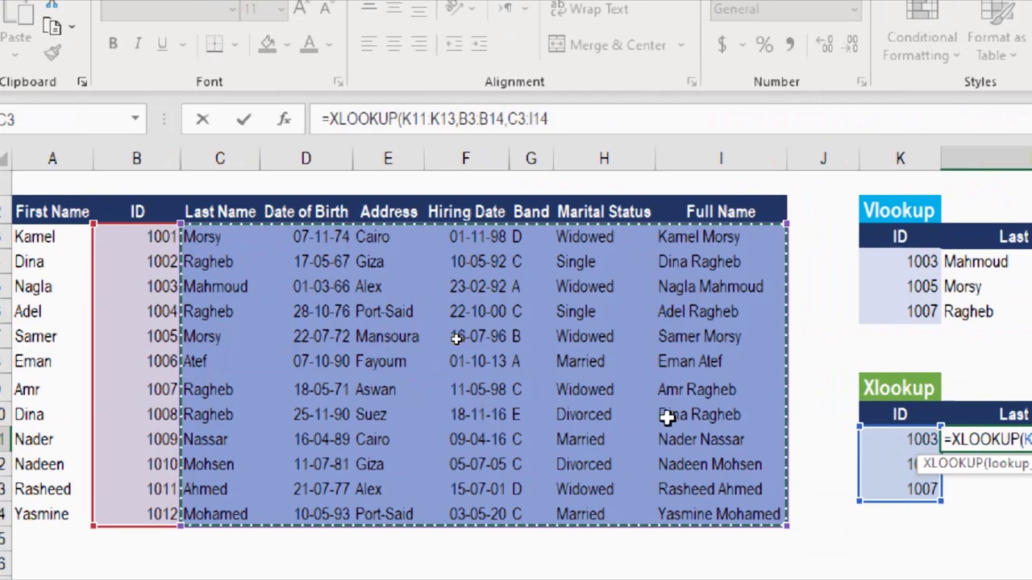
type(")")
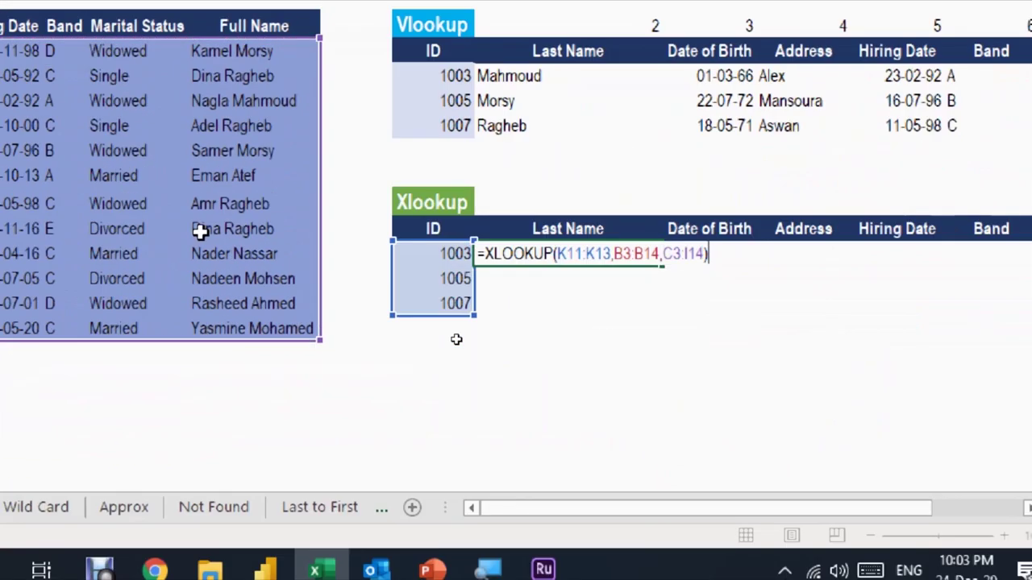
key("Return")
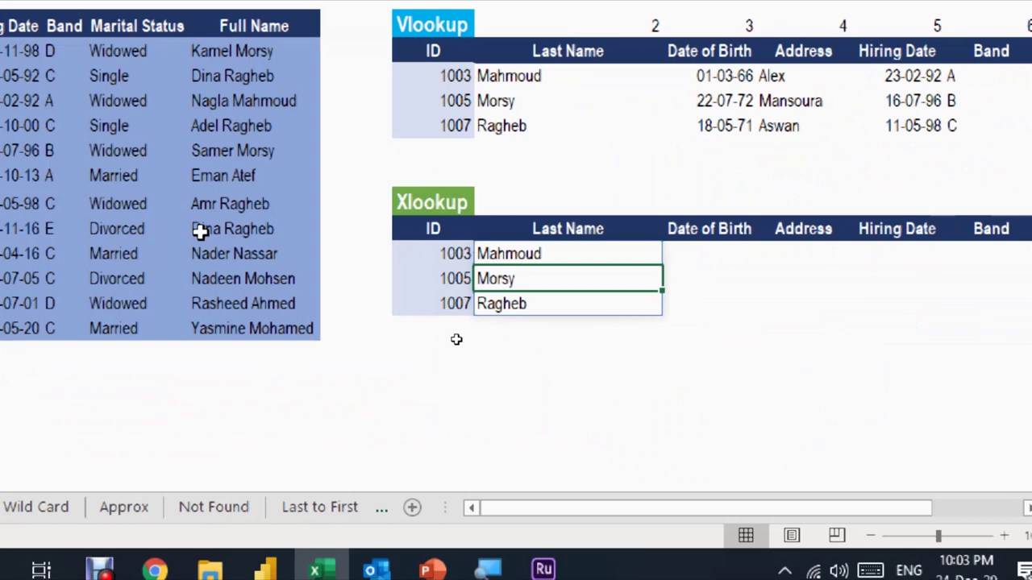
Reduce the lookup value in L11's XLOOKUP formula to the single cell K11
double_click(513, 254)
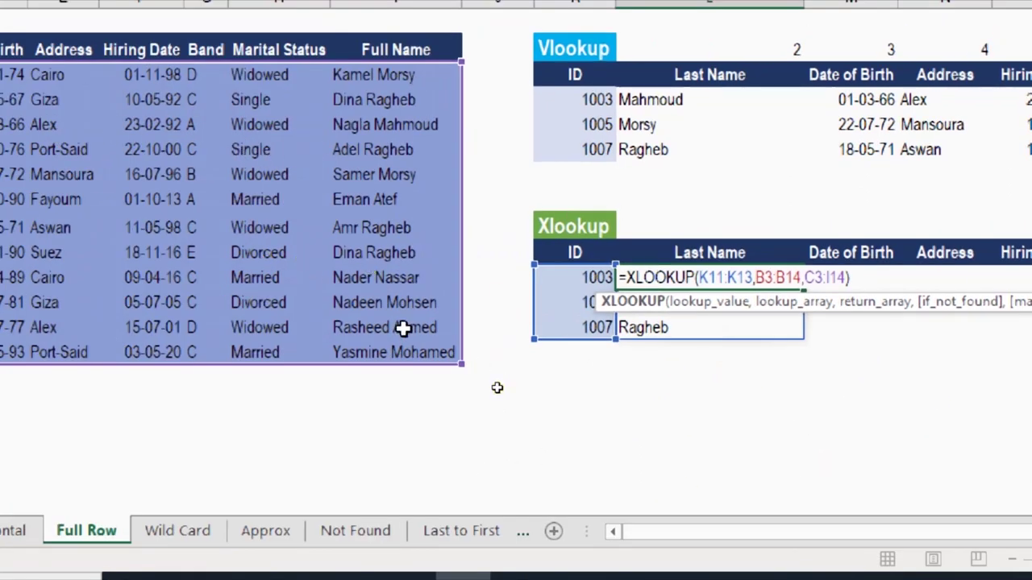
key("Return")
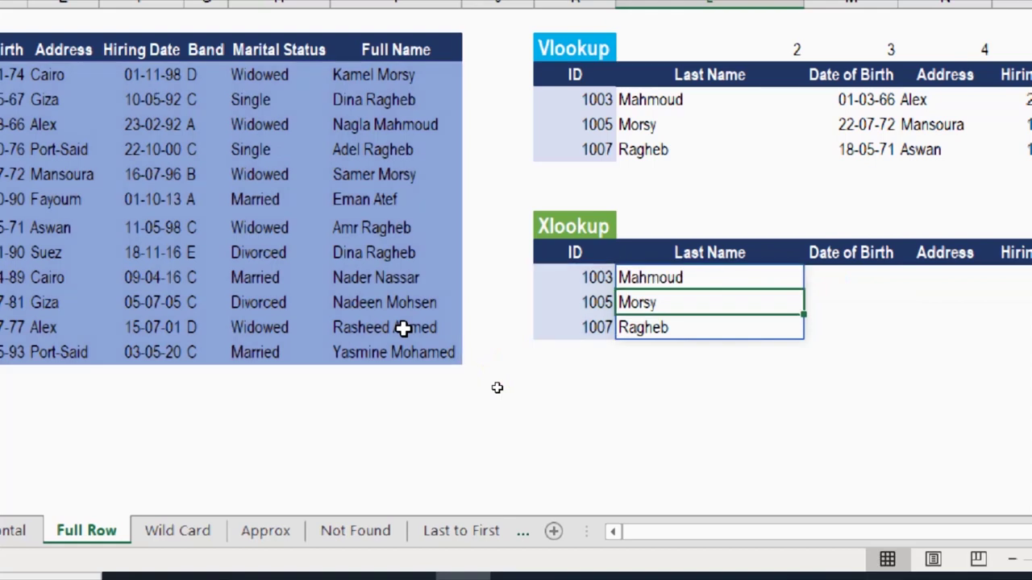
double_click(668, 277)
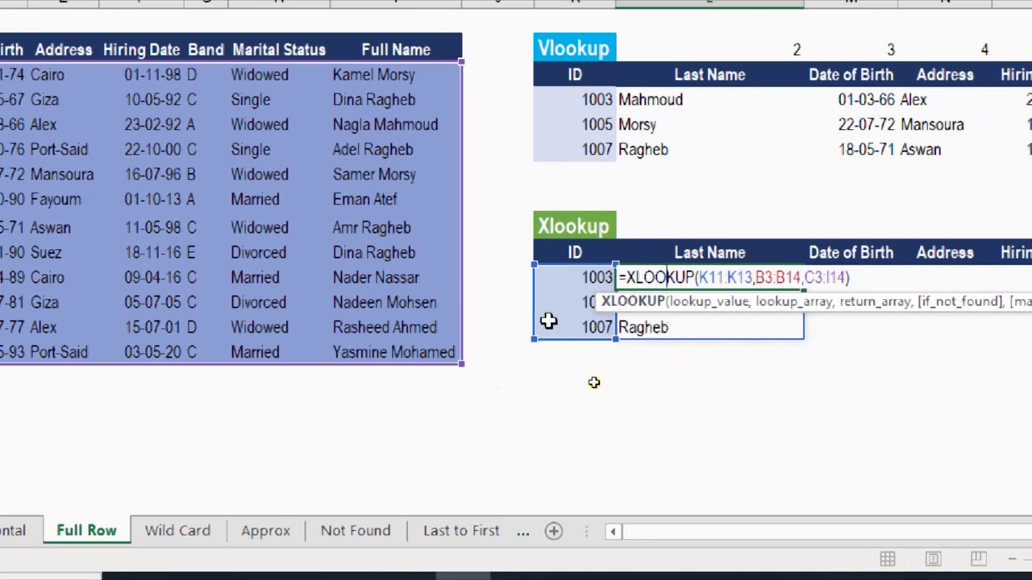
left_click_drag(535, 343, 540, 298)
key("Return")
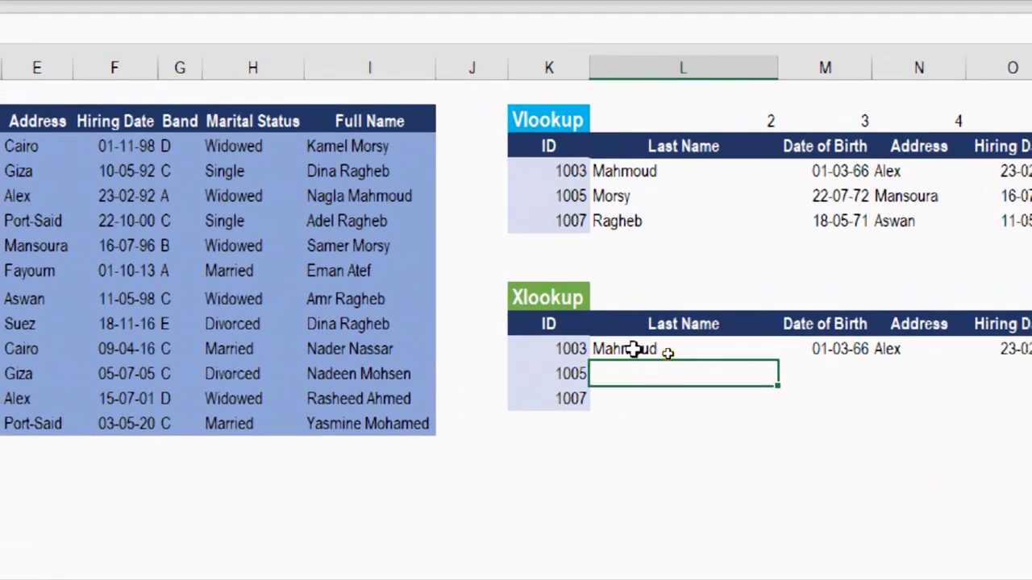
Make L11's lookup and return ranges absolute as $B$3:$B$14 and $C$3:$I$14, and fill the formula down to L13
left_click(597, 343)
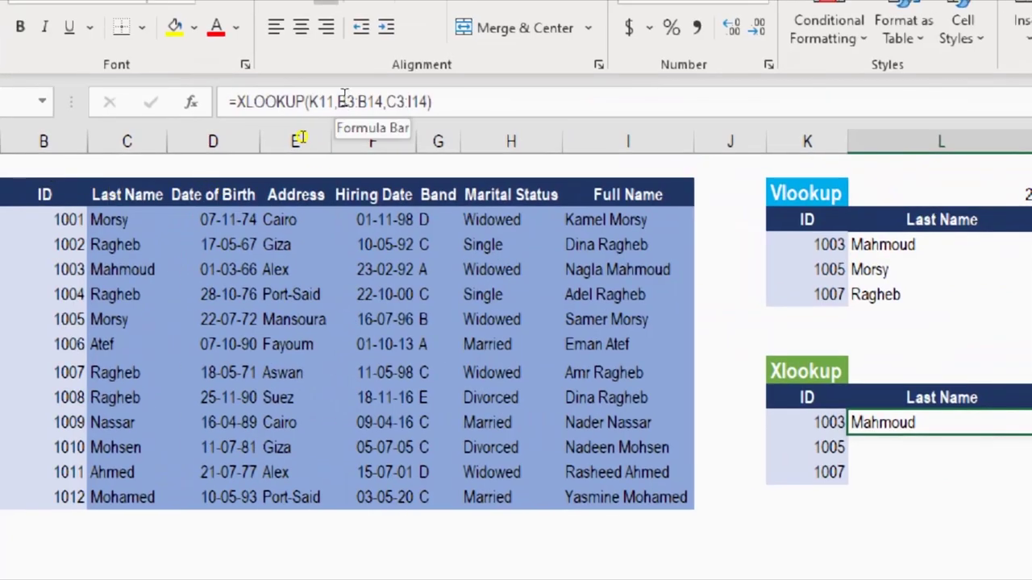
left_click(349, 103)
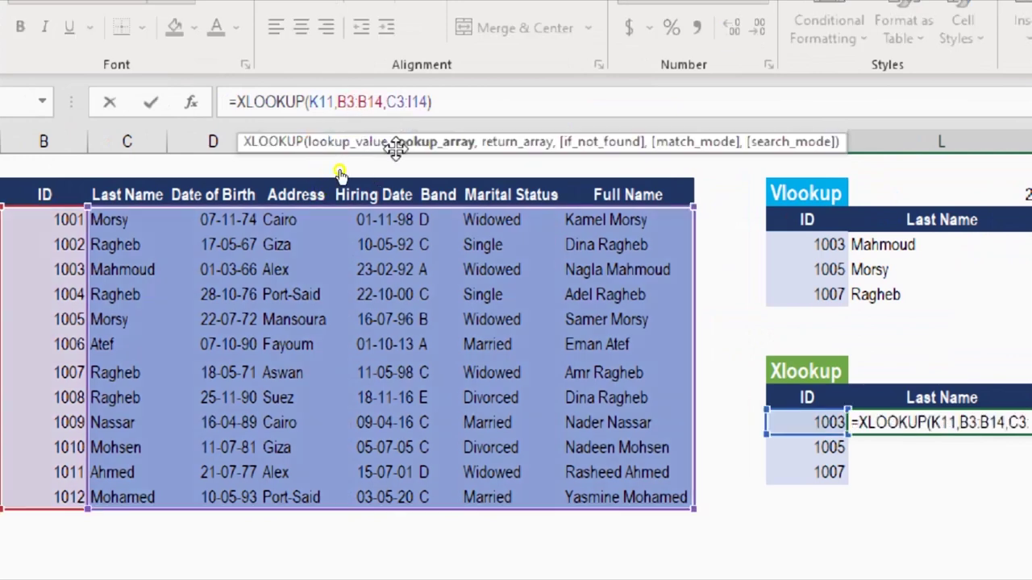
left_click(421, 143)
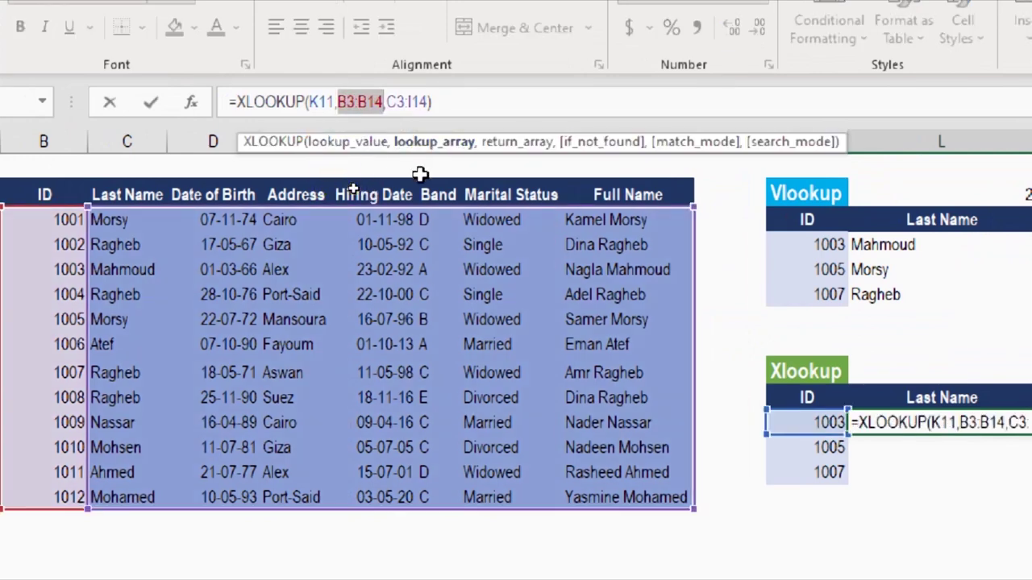
key("F4")
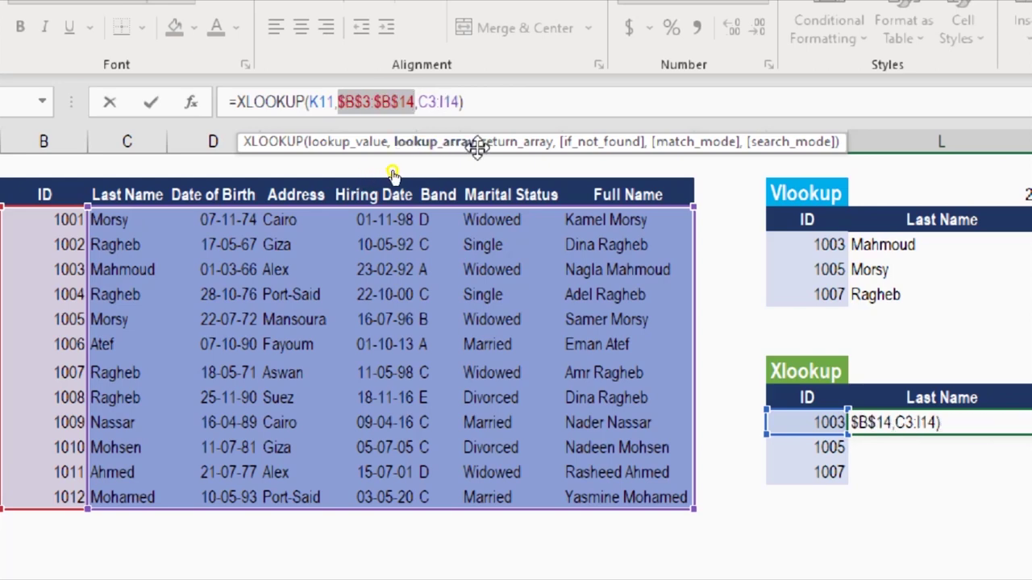
left_click(506, 145)
key("F4")
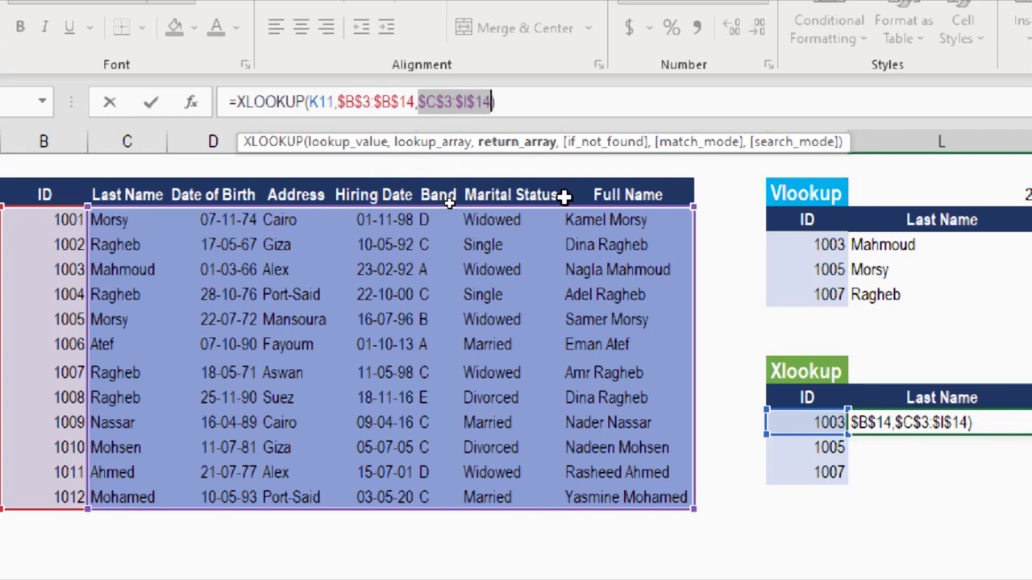
key("Return")
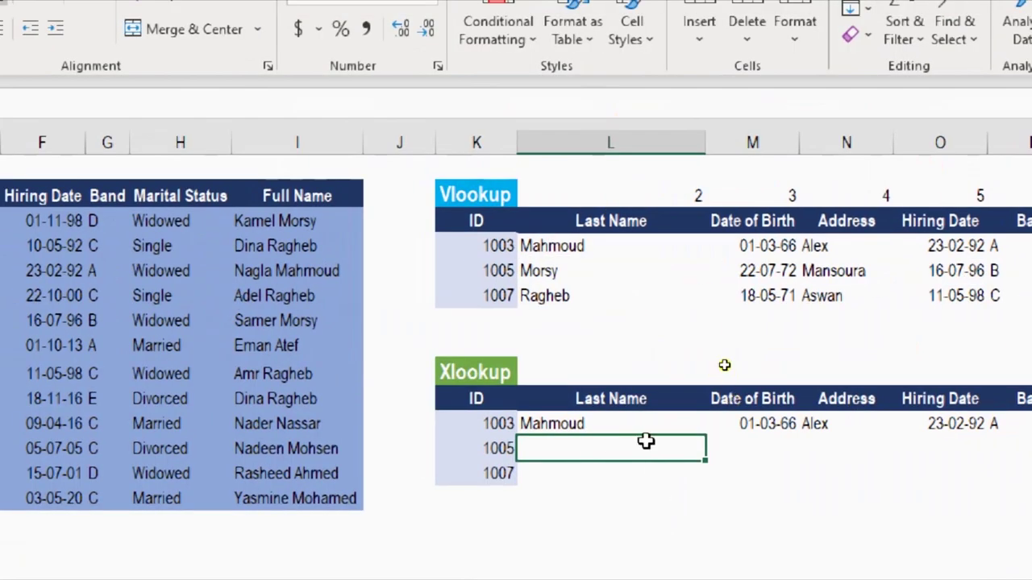
left_click(650, 425)
left_click_drag(705, 436, 697, 479)
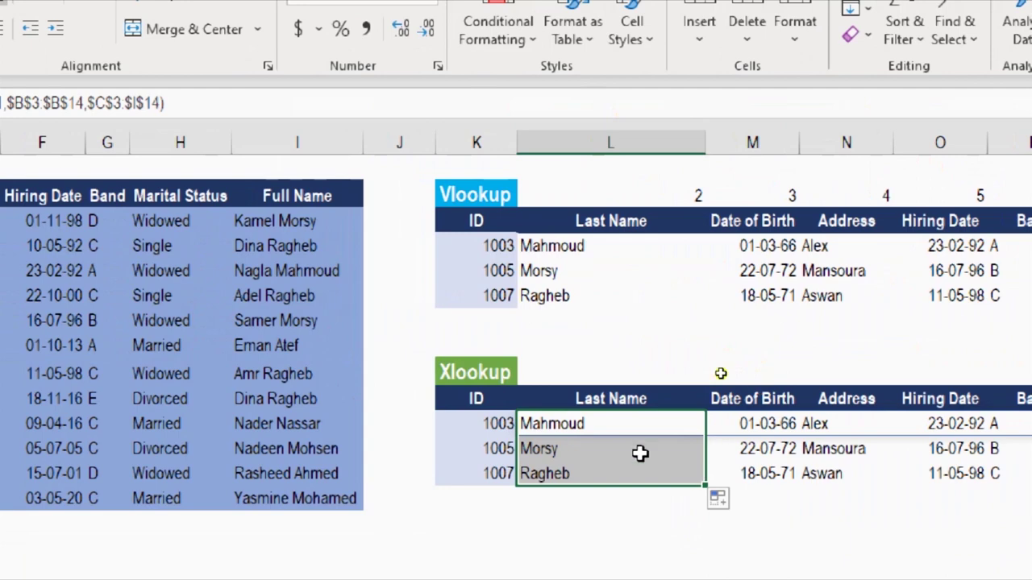
Compare the VLOOKUP formulas in row 4 with the XLOOKUP formulas in L11 to L13
left_click(573, 253)
left_click(780, 246)
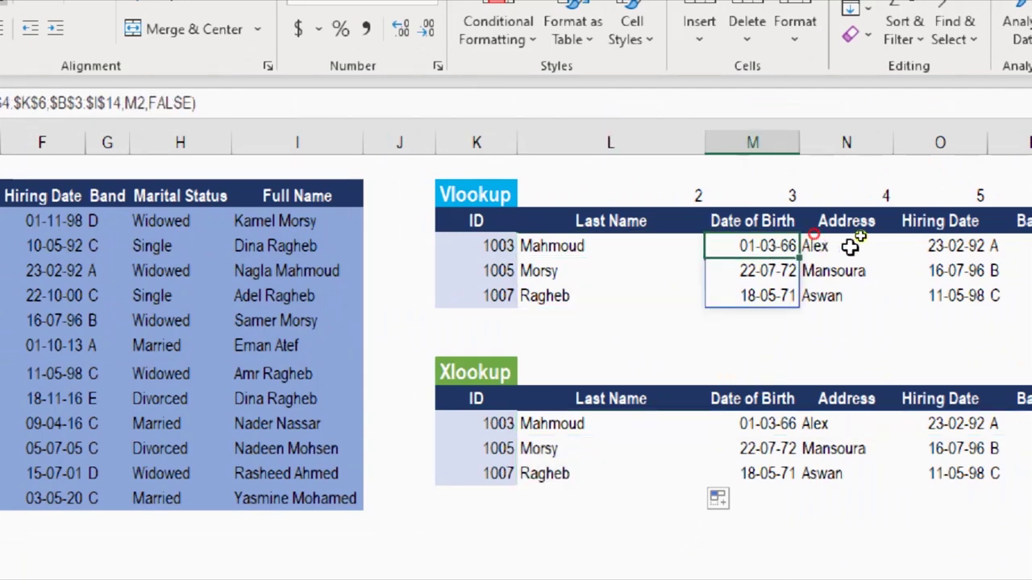
left_click(858, 241)
left_click(546, 423)
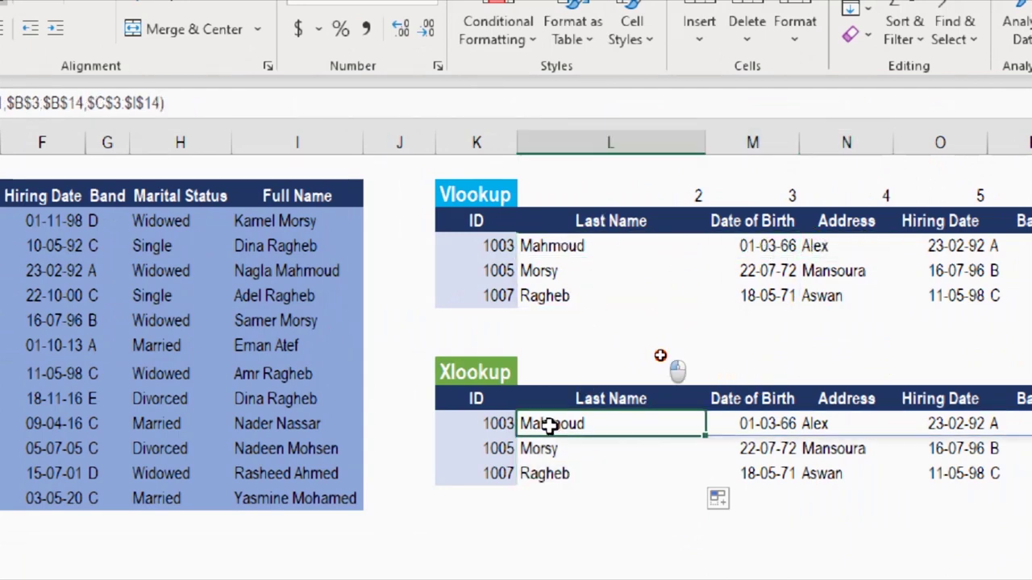
left_click(571, 245)
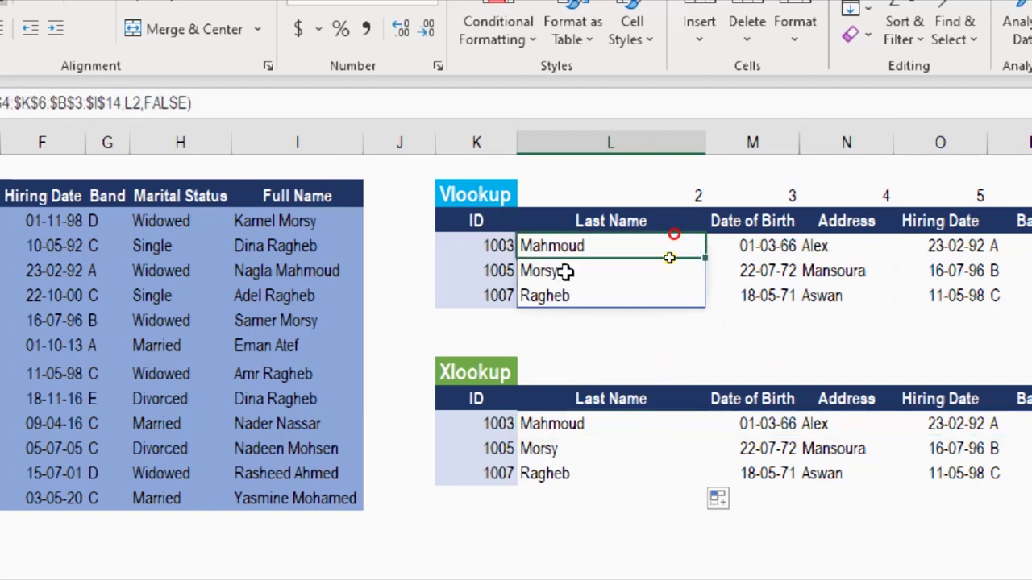
left_click(567, 425)
left_click(562, 449)
left_click(554, 473)
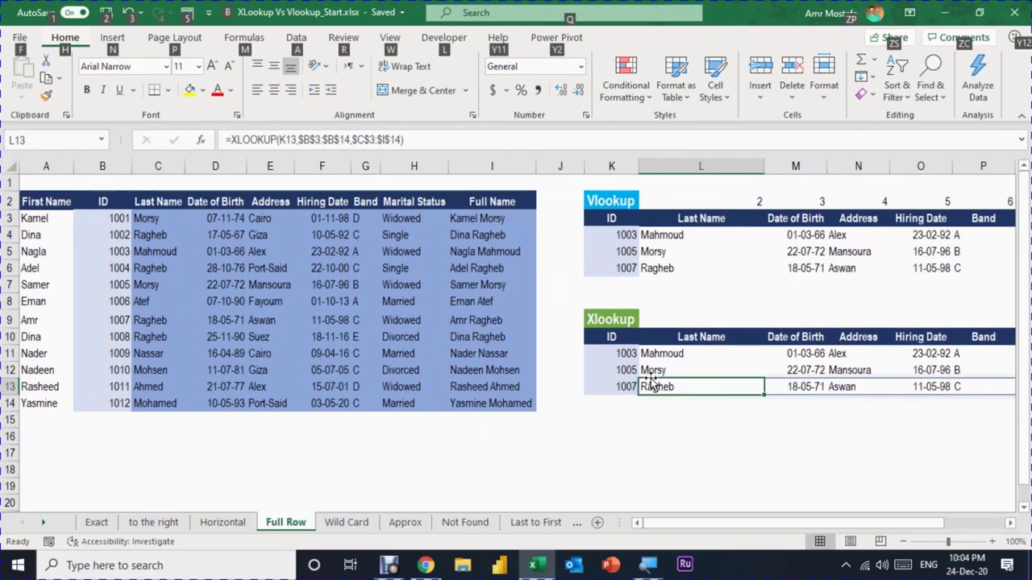
key("ctrl+v")
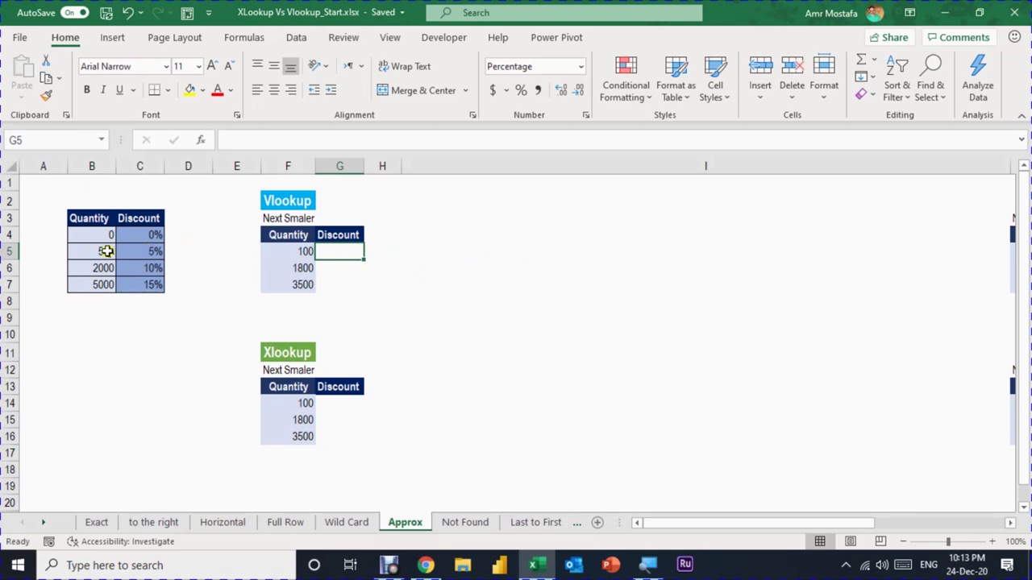
Examine the quantity thresholds in B4:B7 and their matching discounts in C4:C7 on the Approx sheet
left_click_drag(94, 235, 105, 282)
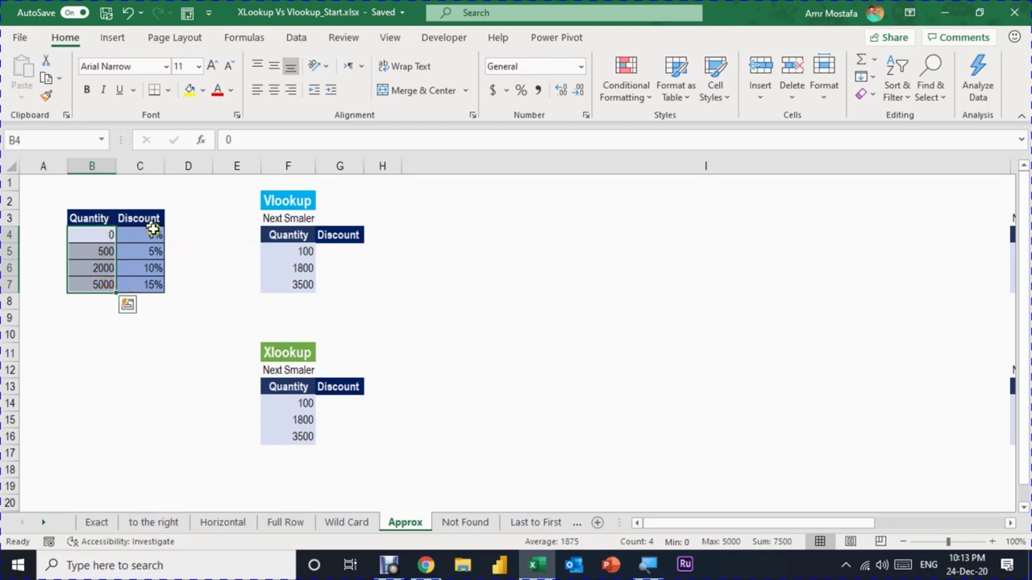
left_click(108, 236)
left_click(104, 251)
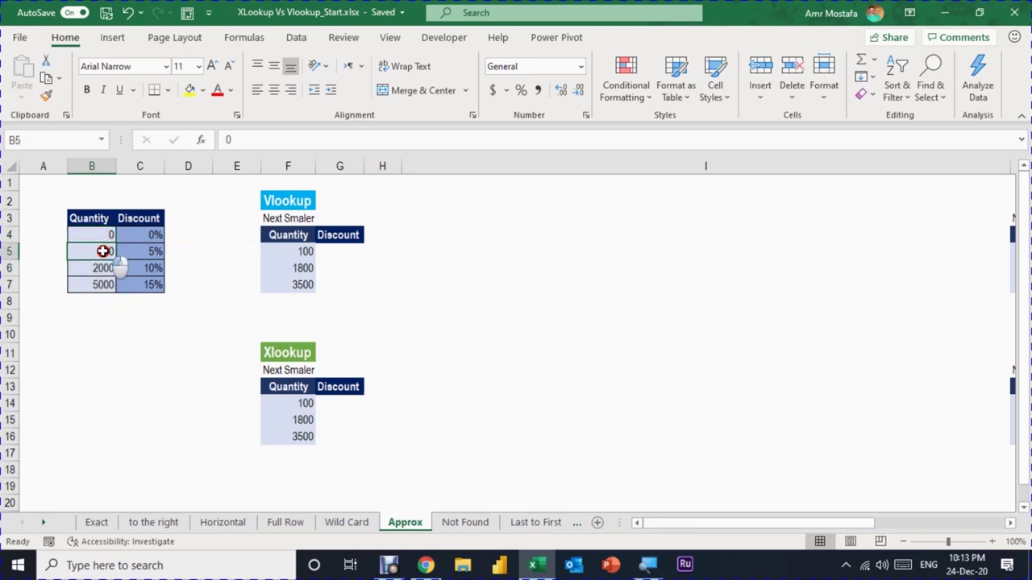
left_click(142, 236)
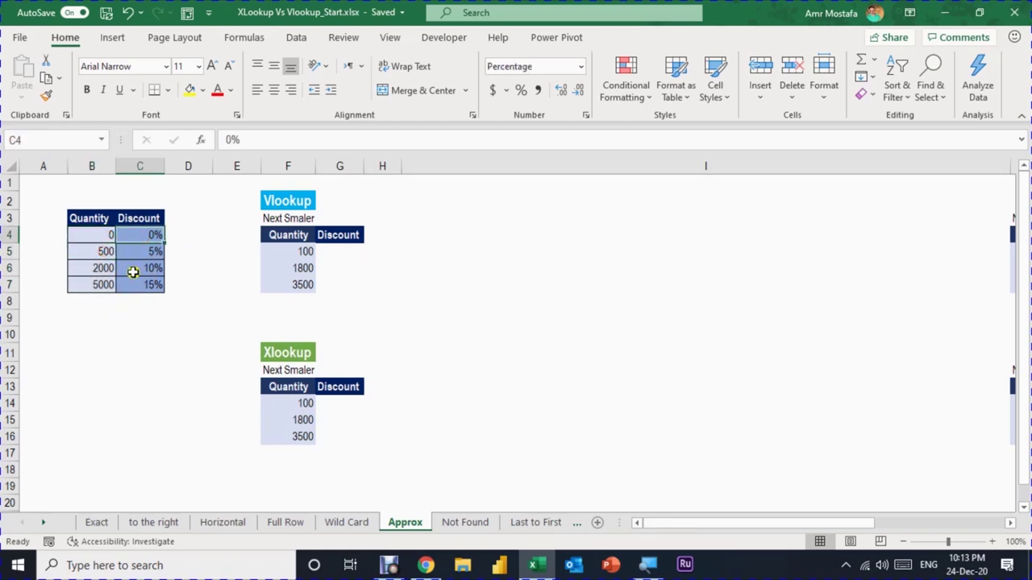
left_click(104, 252)
left_click(102, 267)
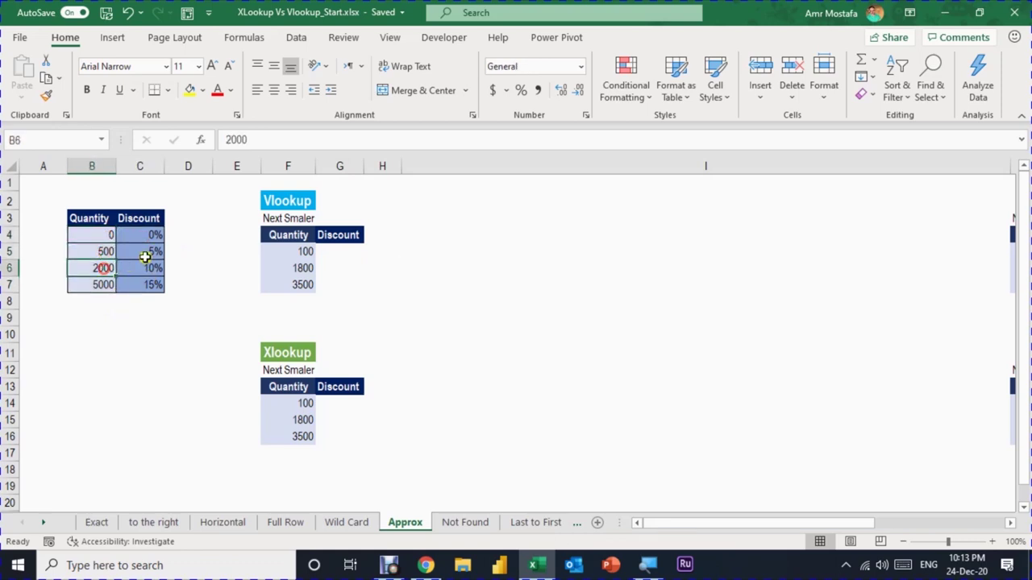
left_click(149, 252)
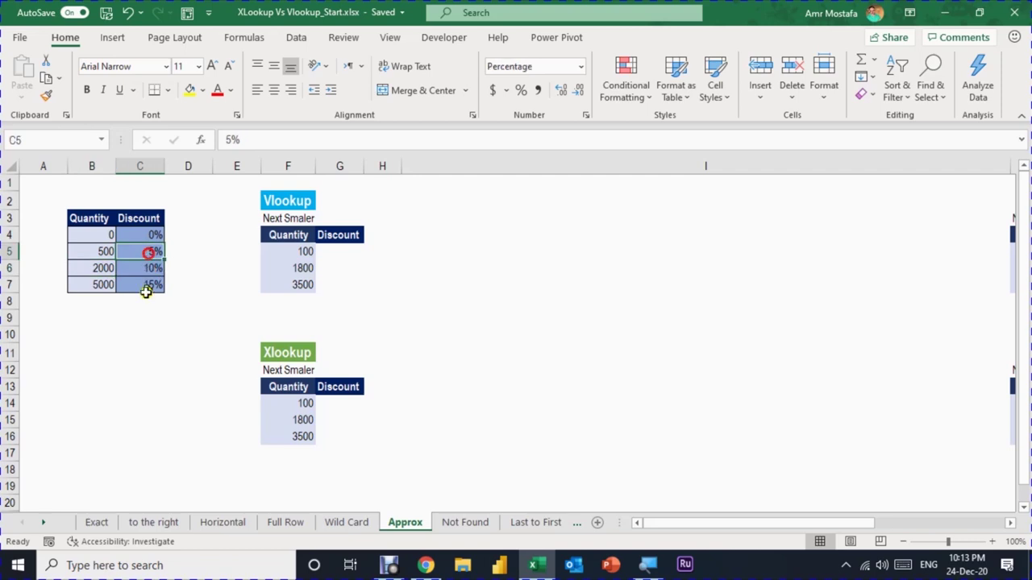
left_click(105, 270)
left_click(105, 283)
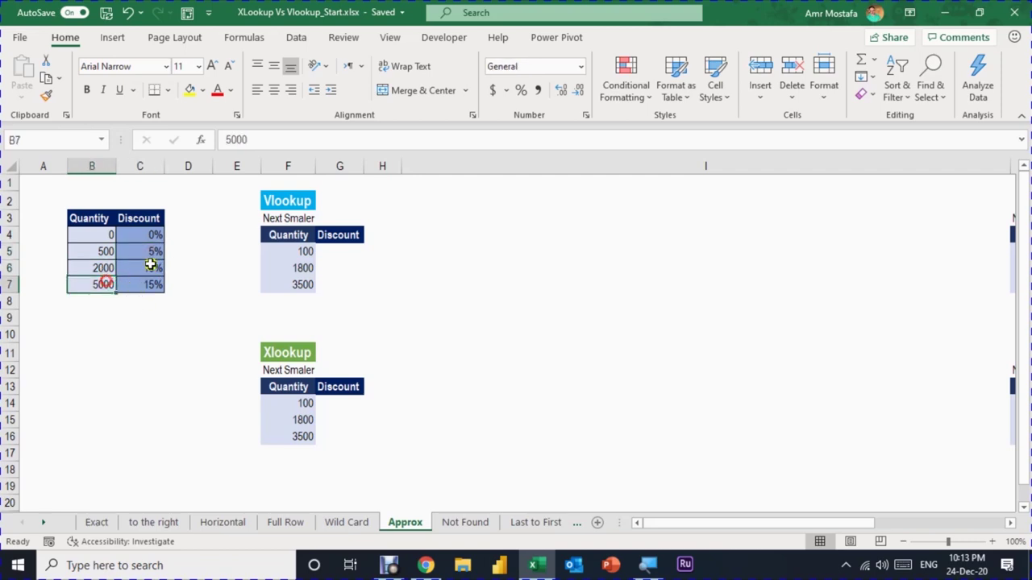
left_click(149, 267)
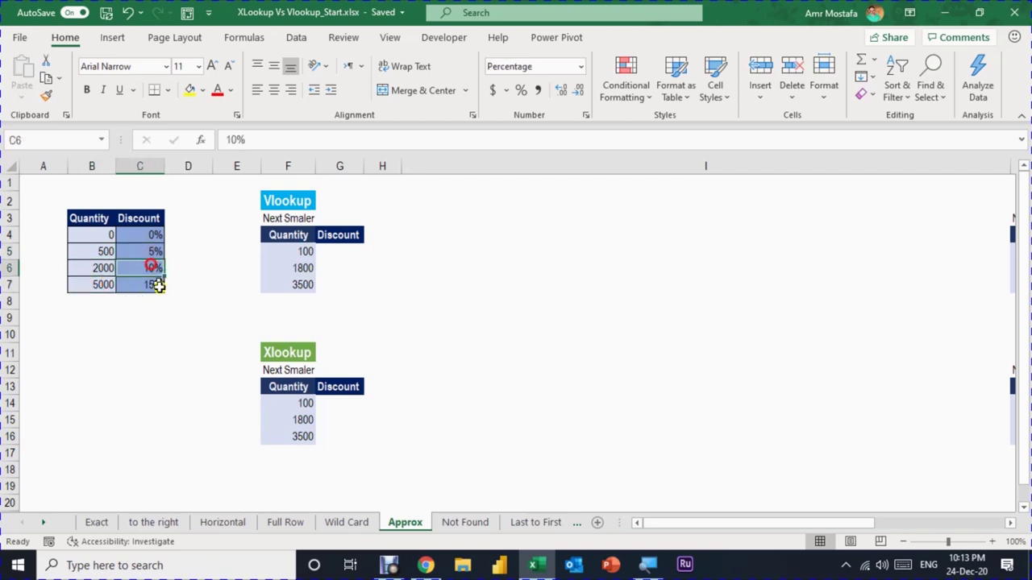
left_click(102, 282)
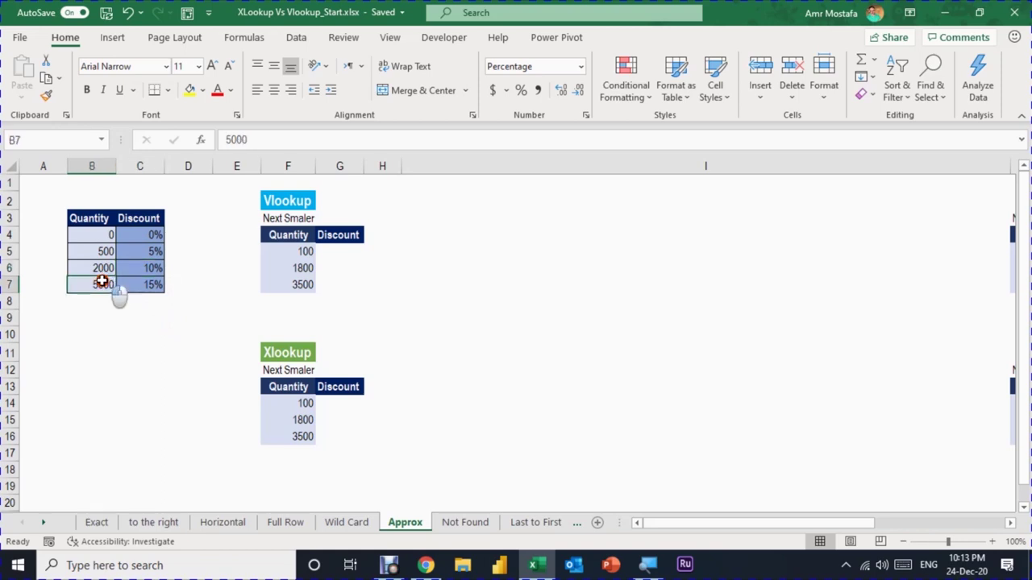
left_click(147, 287)
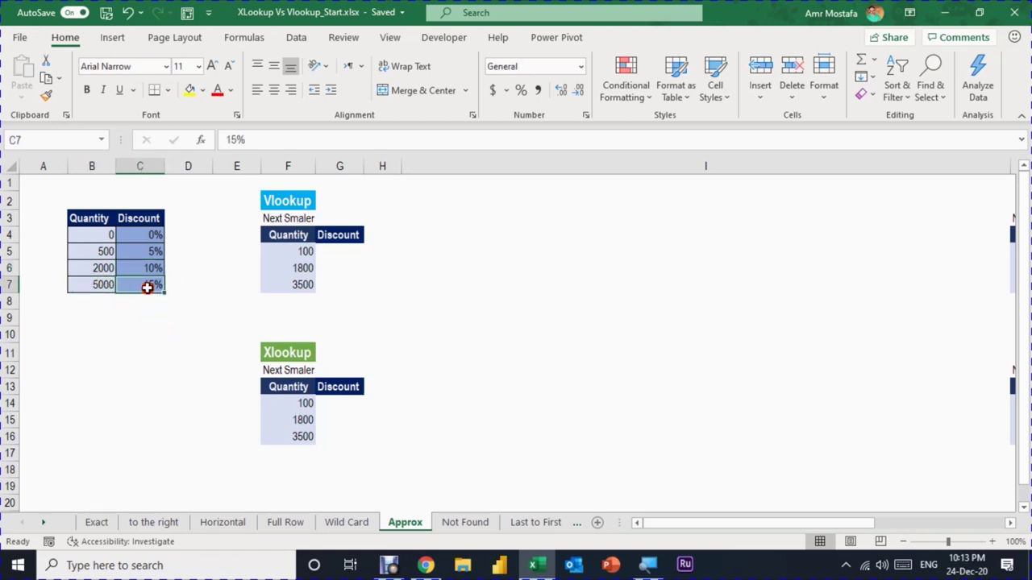
Start a VLOOKUP formula in G5 of the Approx sheet with the quantities F5:F7 as the lookup value
left_click(342, 254)
left_click_drag(301, 255, 325, 293)
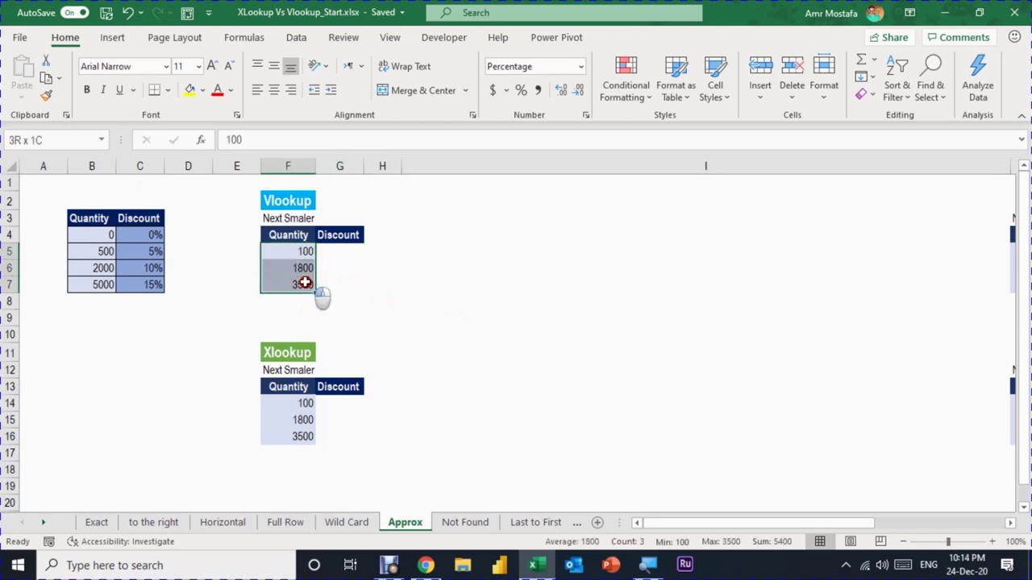
left_click(304, 256)
left_click(347, 252)
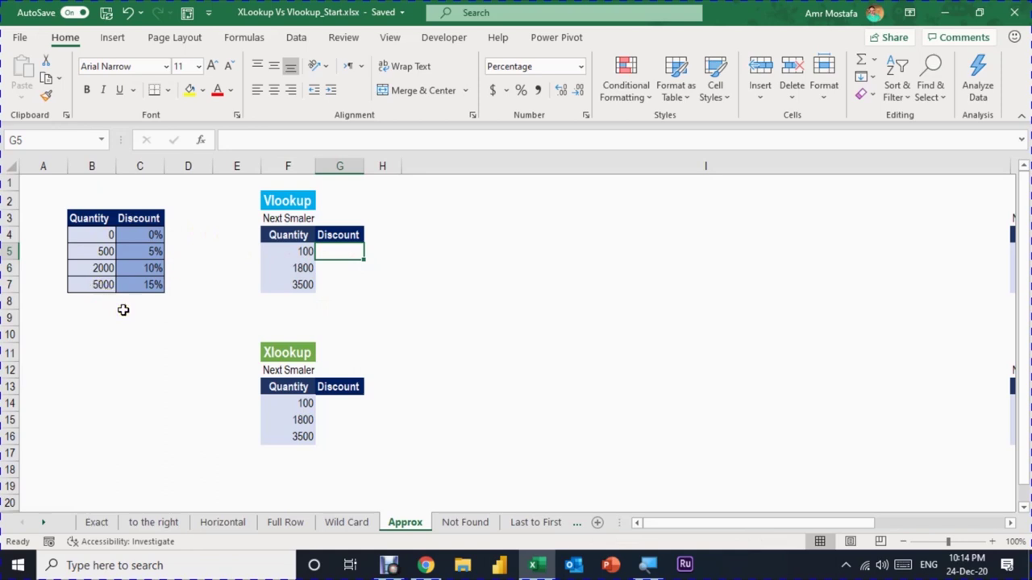
type("=")
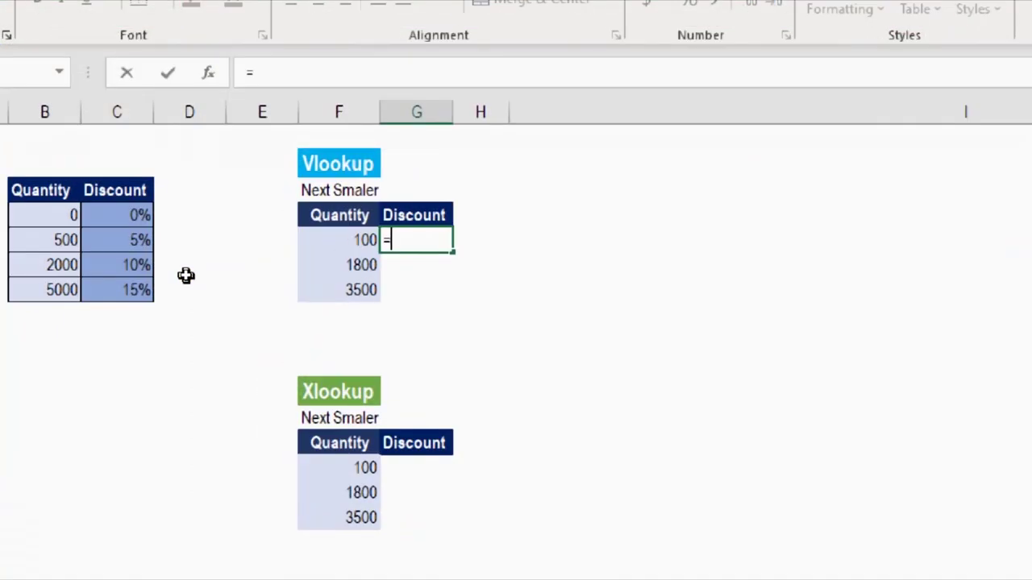
type("VLOOKUP(")
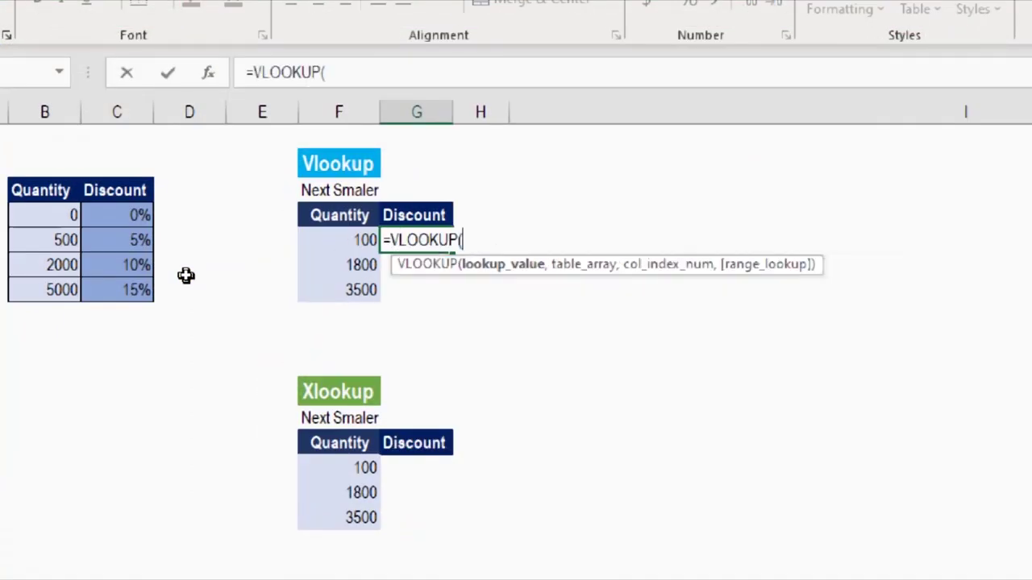
left_click_drag(347, 240, 345, 288)
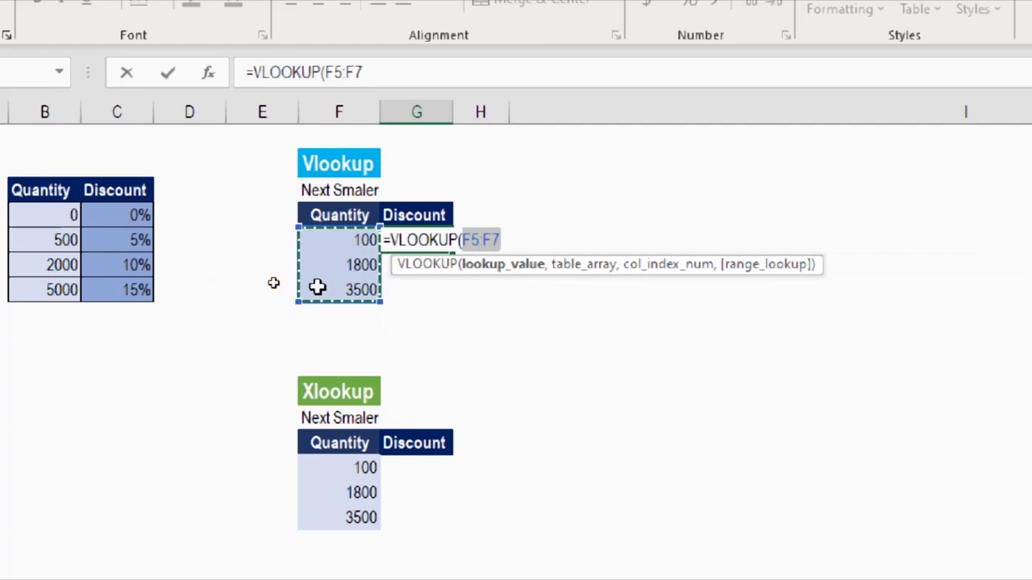
type(",")
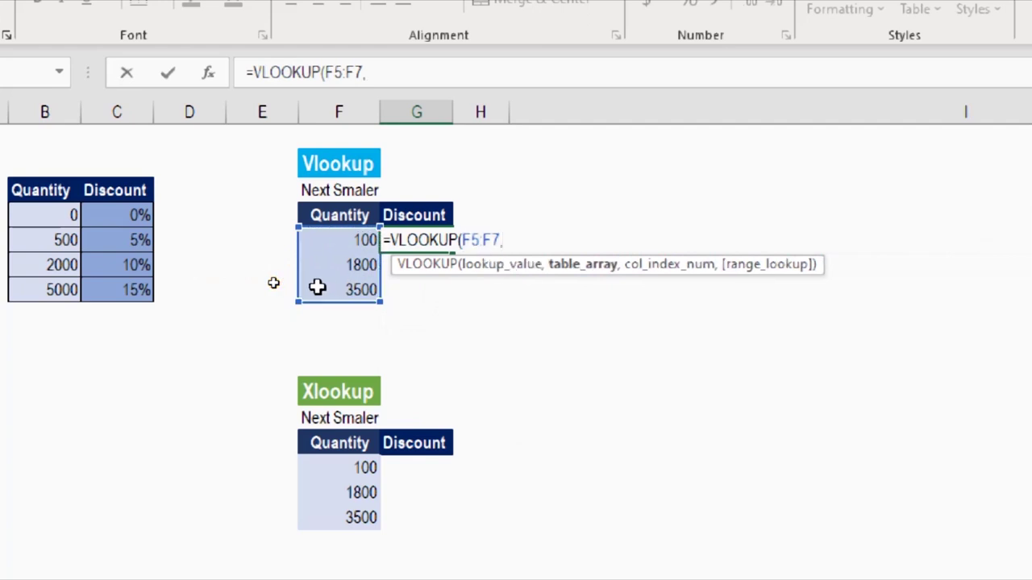
Complete G5's VLOOKUP with table array B4:C7 and column index 2, leaving out the range lookup argument
left_click_drag(43, 217, 106, 276)
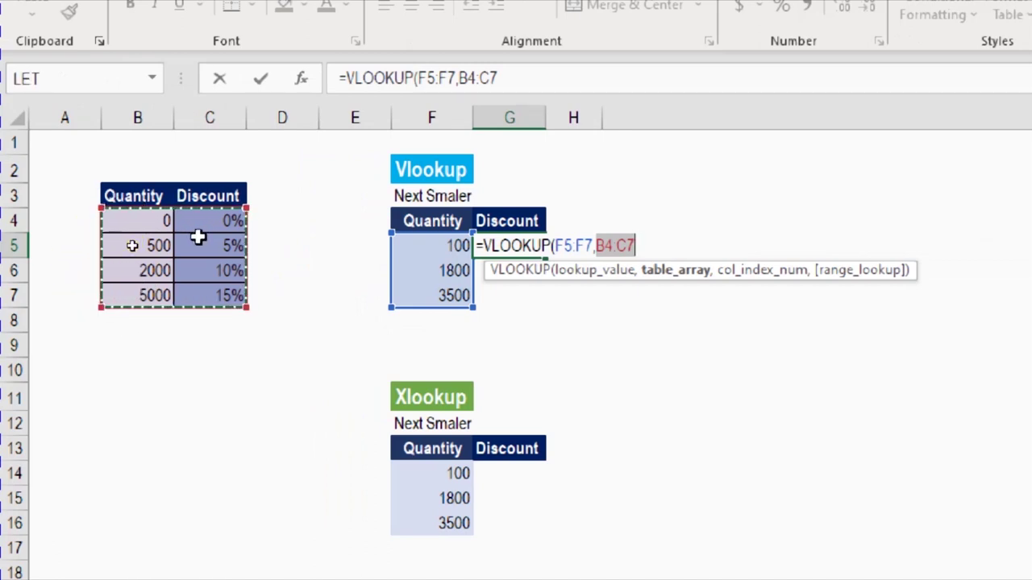
type(",")
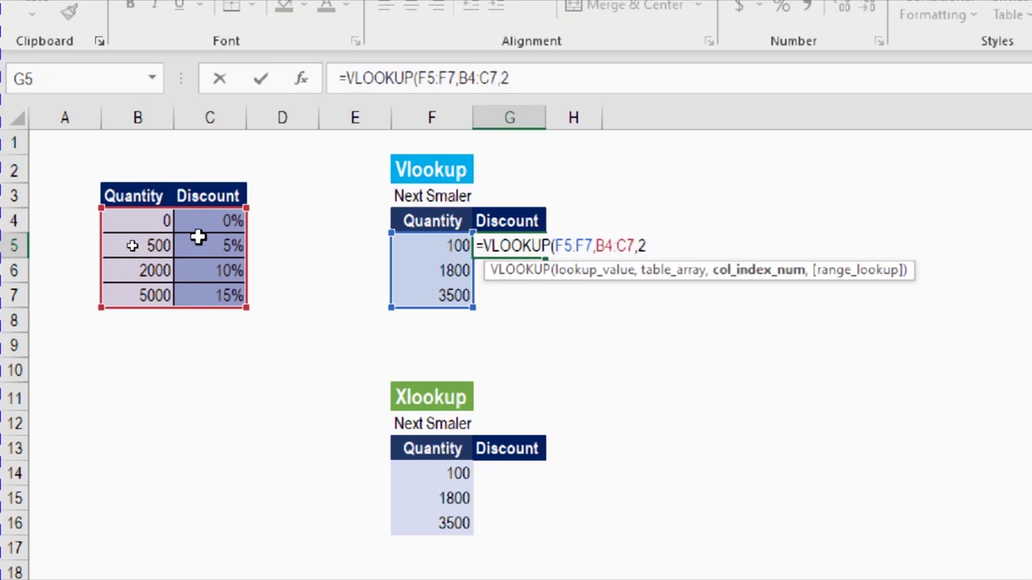
type("2,")
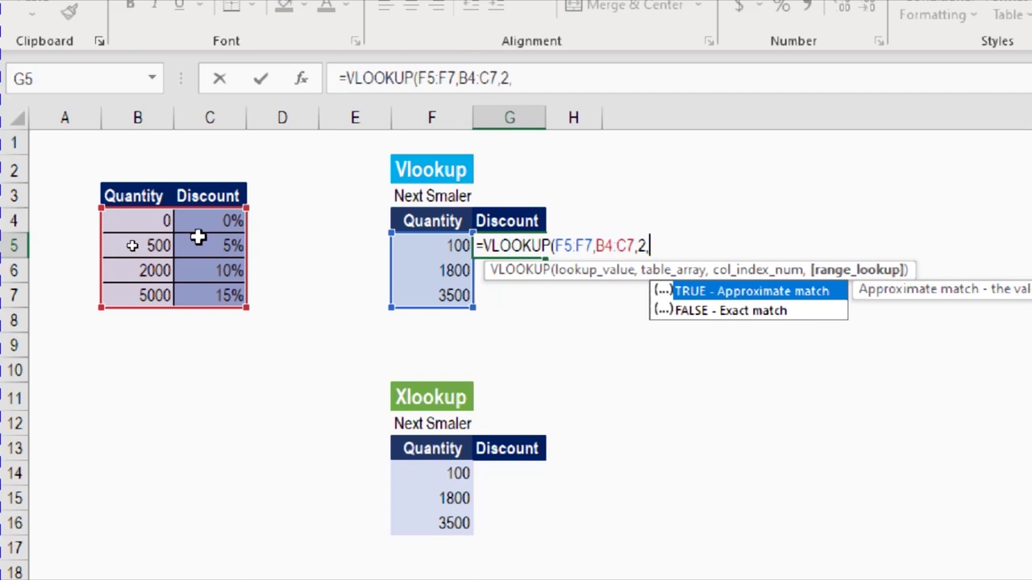
key("BackSpace")
type(")")
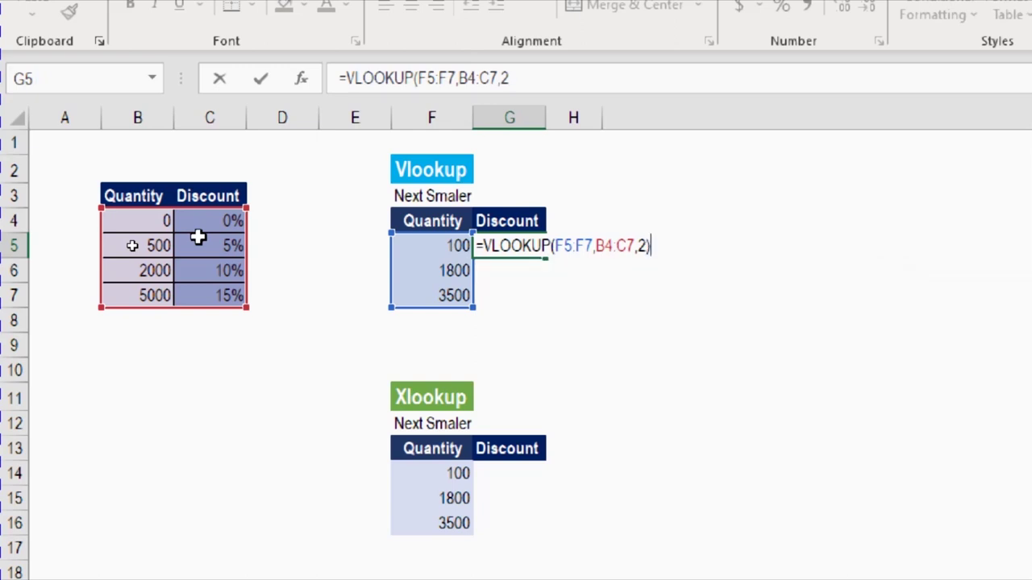
key("Return")
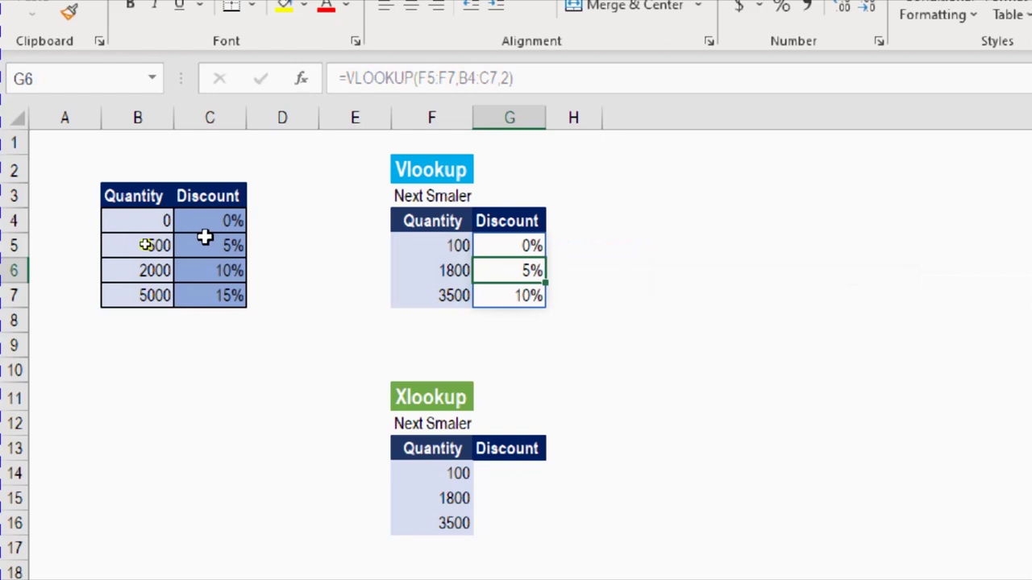
Compare the VLOOKUP discounts in G5:G7 and their quantities with the thresholds and discounts in B4:C7
left_click(428, 245)
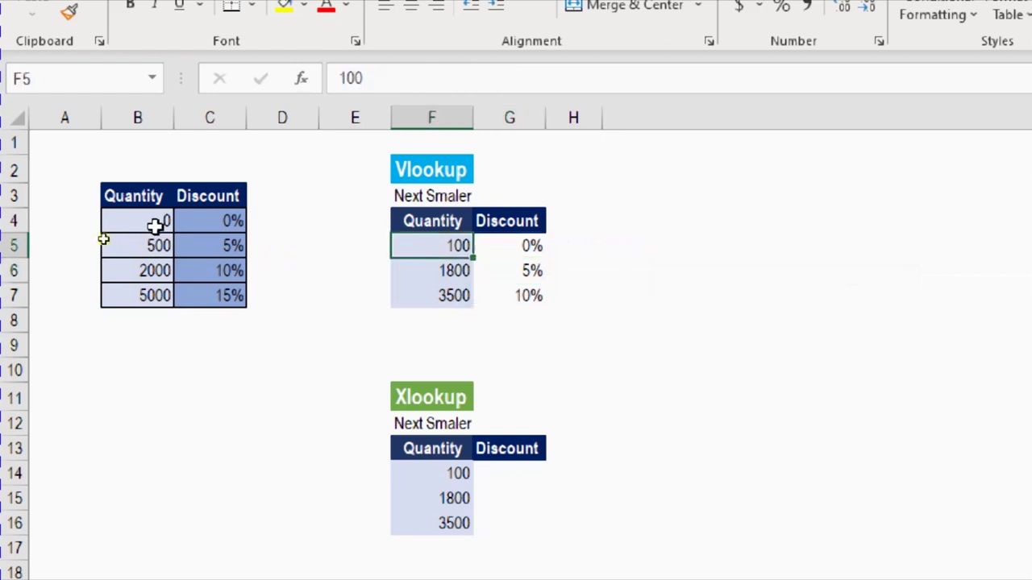
left_click(223, 220)
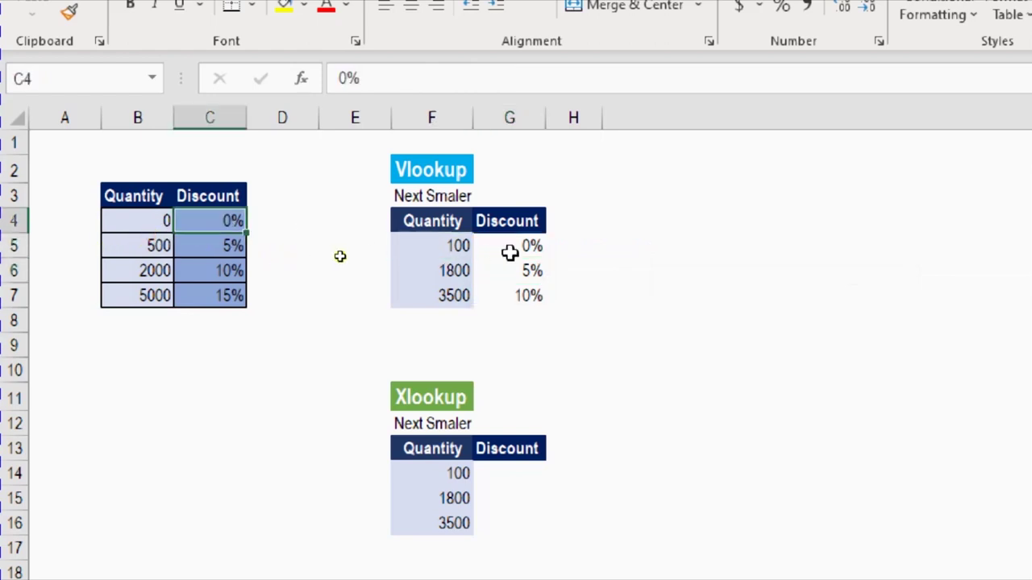
left_click(456, 272)
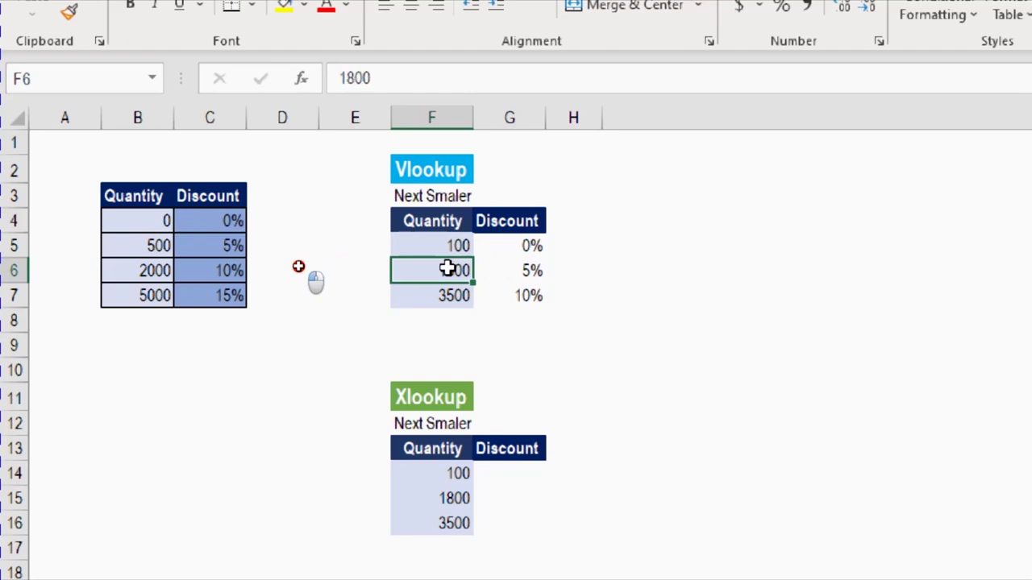
left_click(155, 244)
left_click(218, 243)
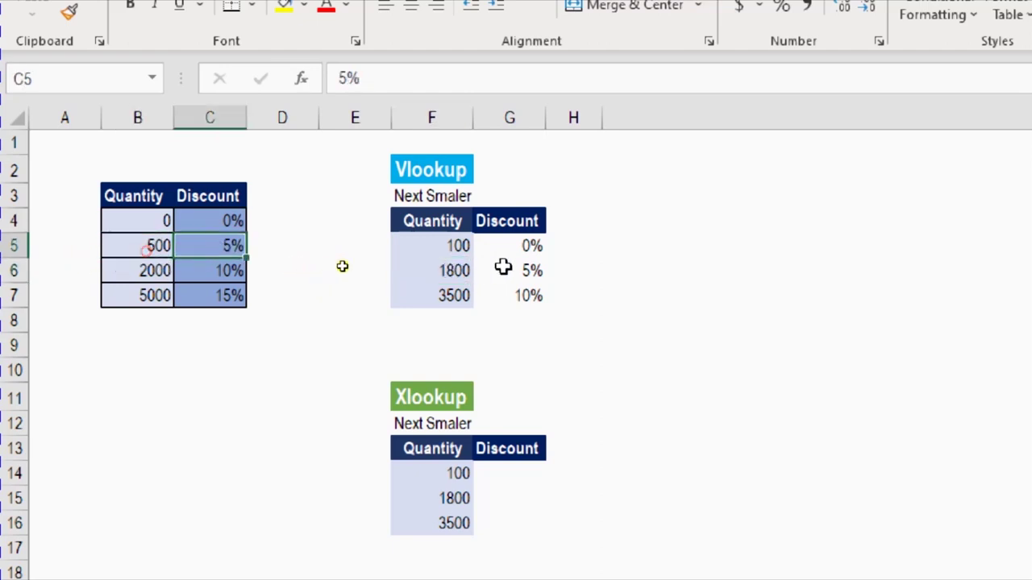
left_click(538, 273)
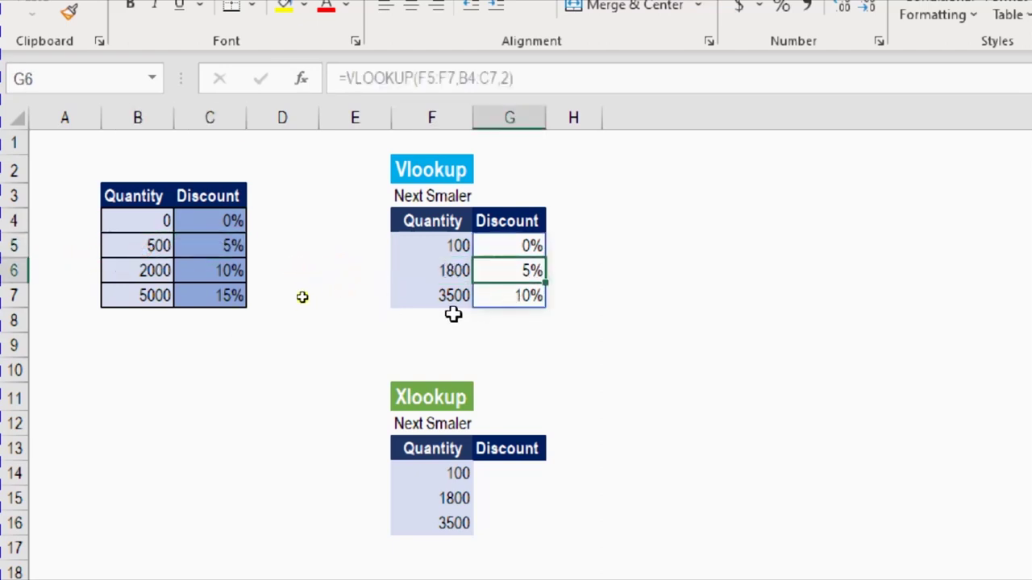
left_click(519, 297)
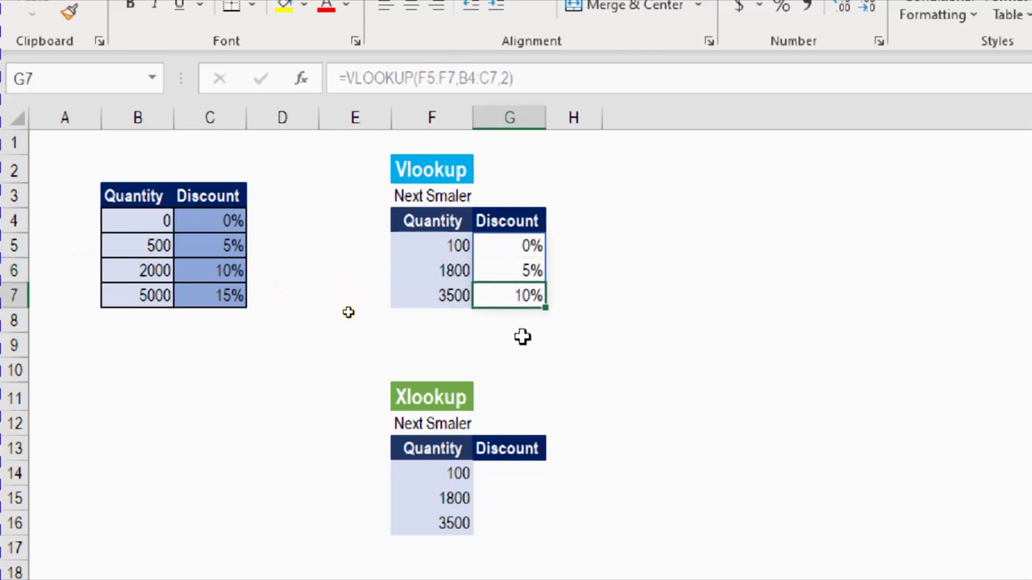
Start an XLOOKUP formula in G14 with the quantities F14:F16 as the lookup value
left_click(511, 479)
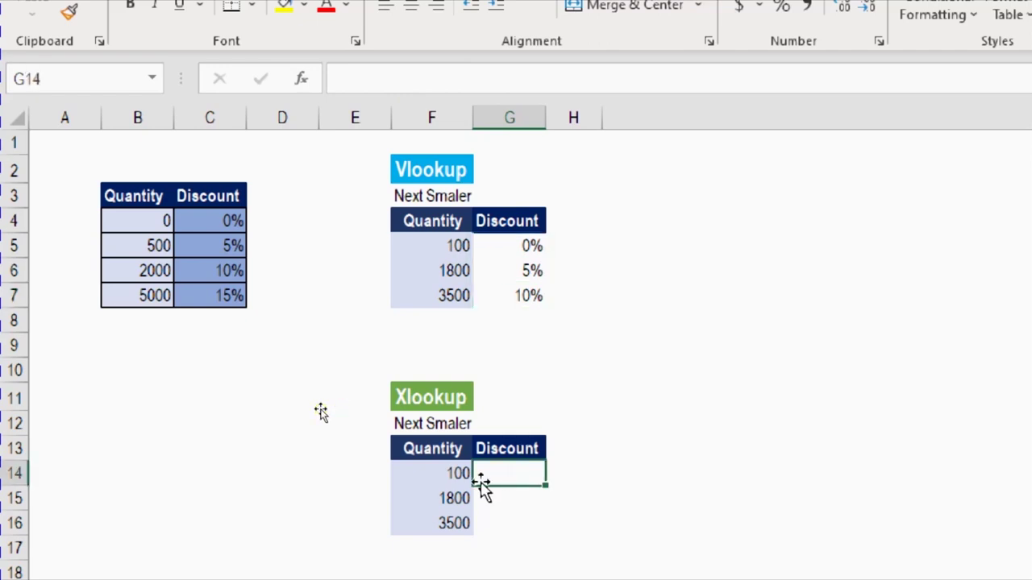
type("=")
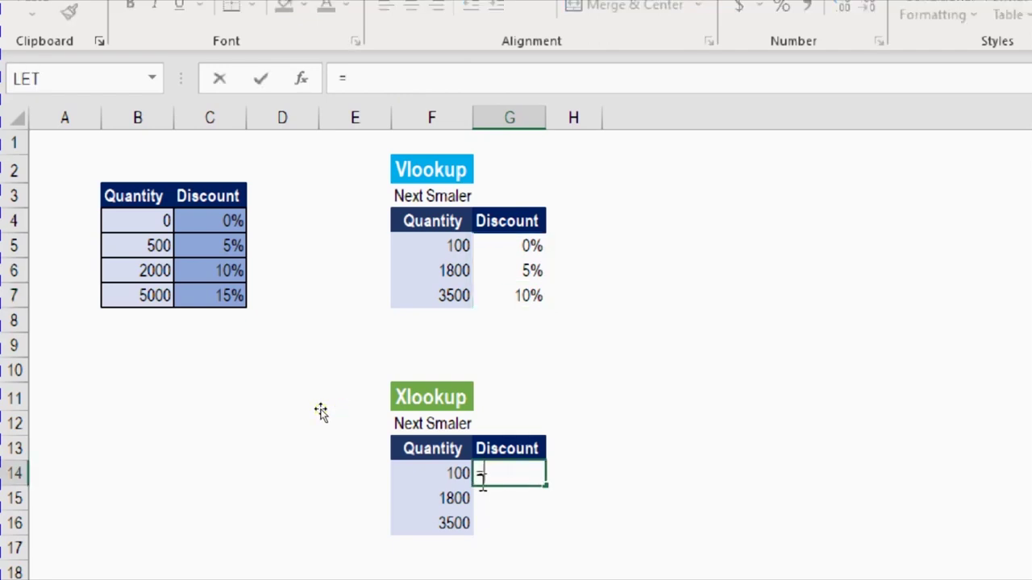
type("x")
key("Down")
key("Tab")
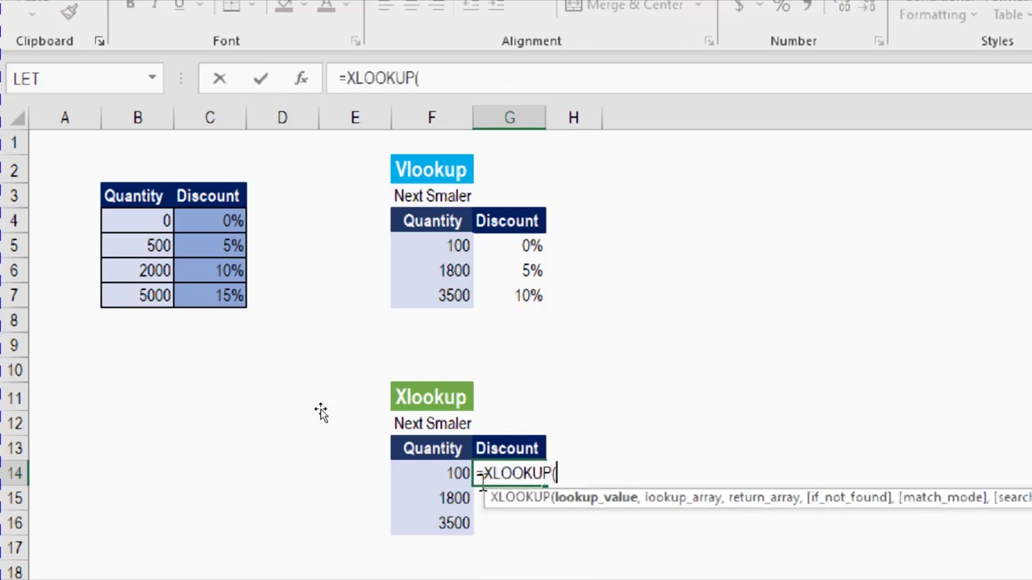
left_click(466, 474)
left_click_drag(465, 474, 456, 526)
type(",")
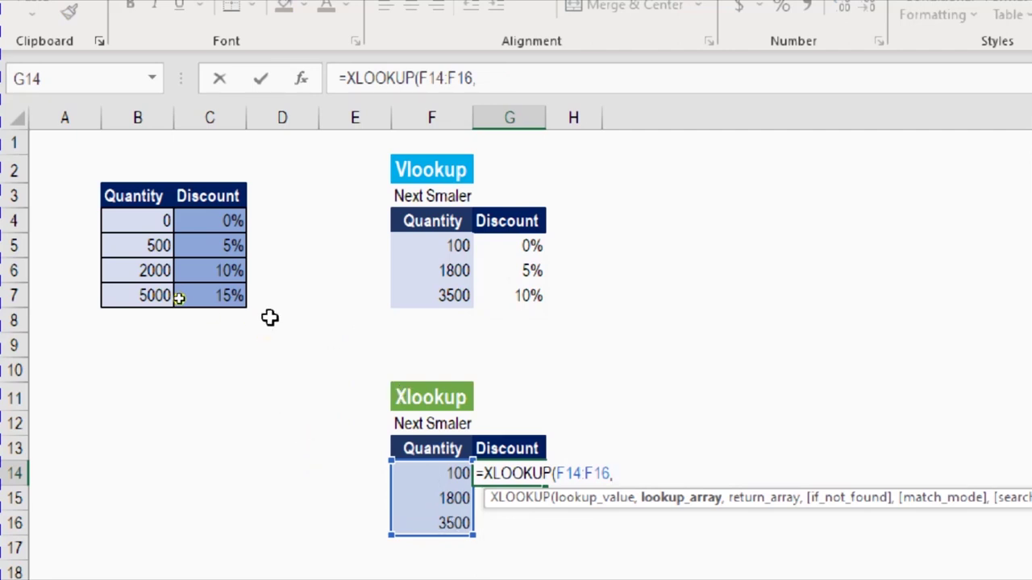
Complete G14's XLOOKUP with lookup array B4:B7, return array C4:C7, an empty if-not-found argument and match mode -1 for exact match or next smaller item
left_click_drag(151, 220, 132, 295)
type(",")
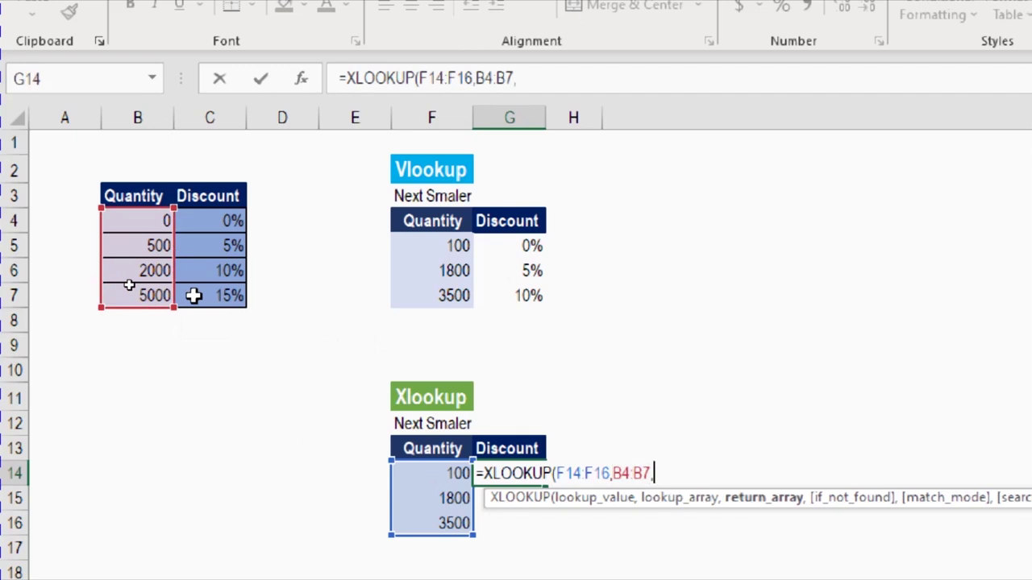
left_click(212, 214)
left_click_drag(212, 212, 226, 292)
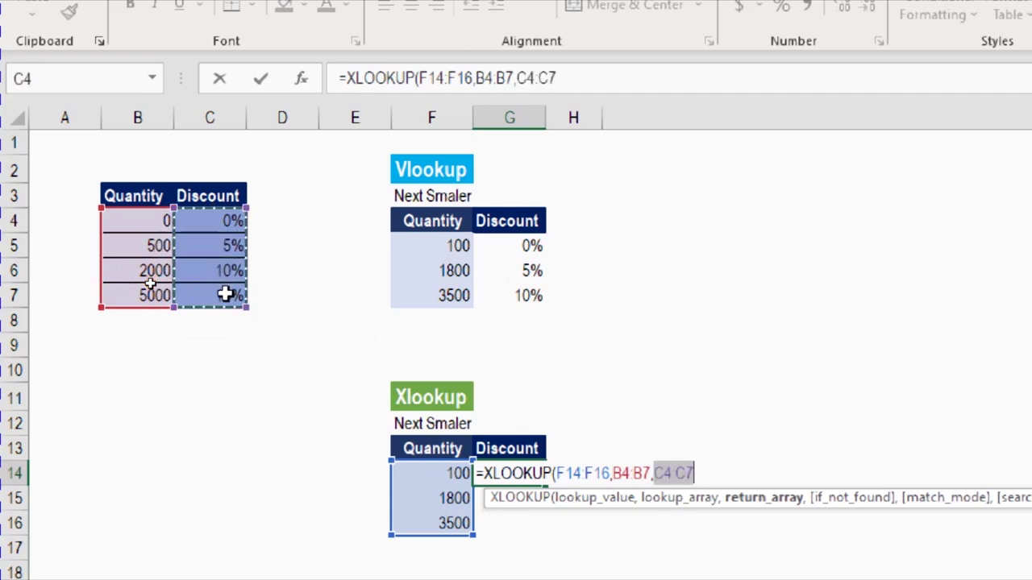
type(",")
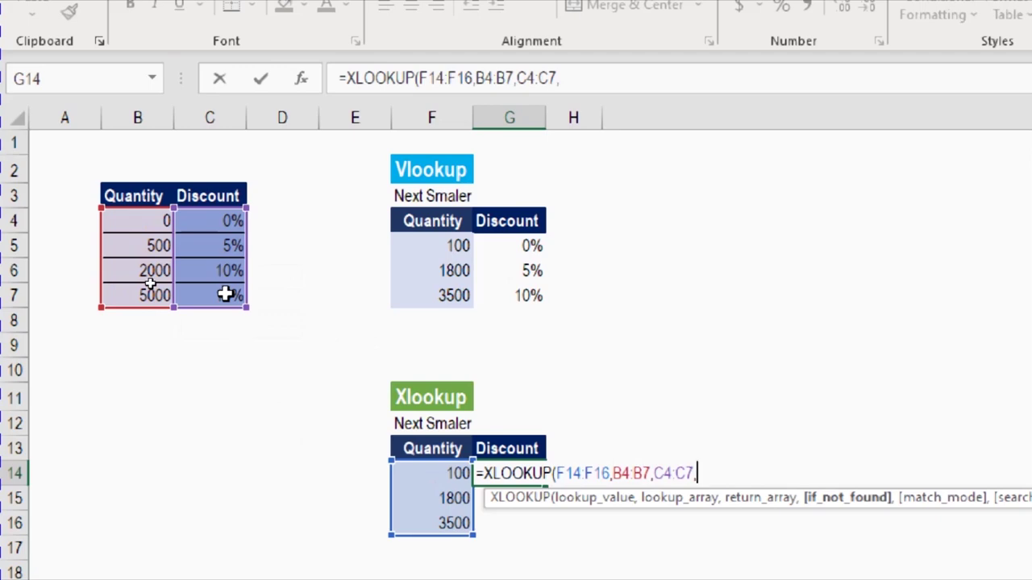
type(",")
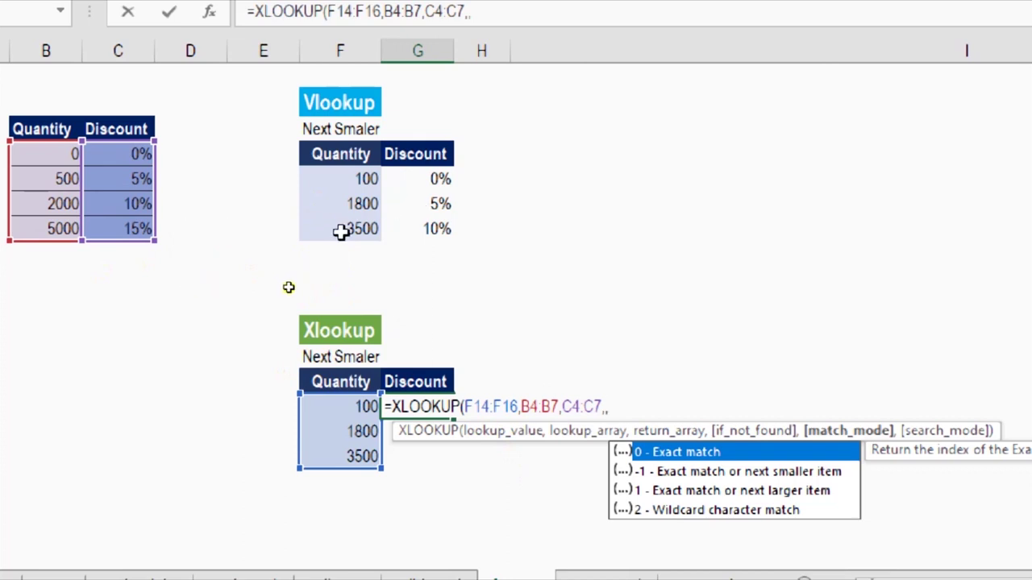
double_click(724, 469)
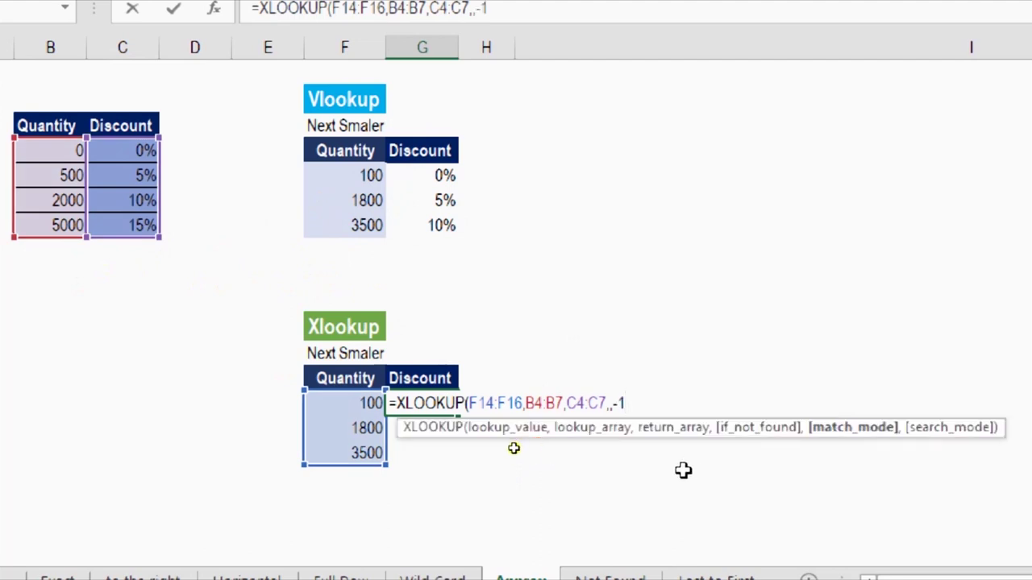
type(")")
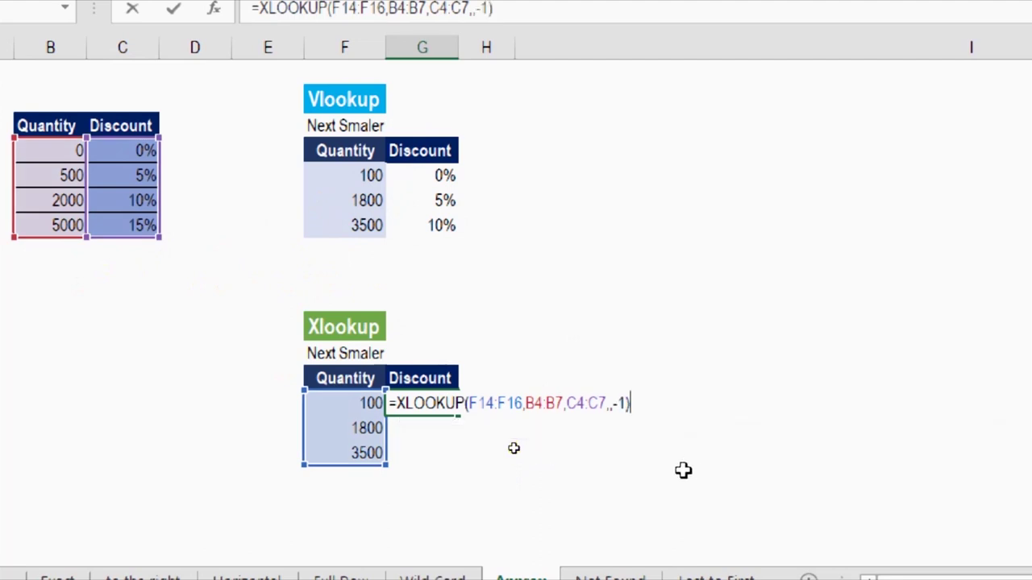
key("Return")
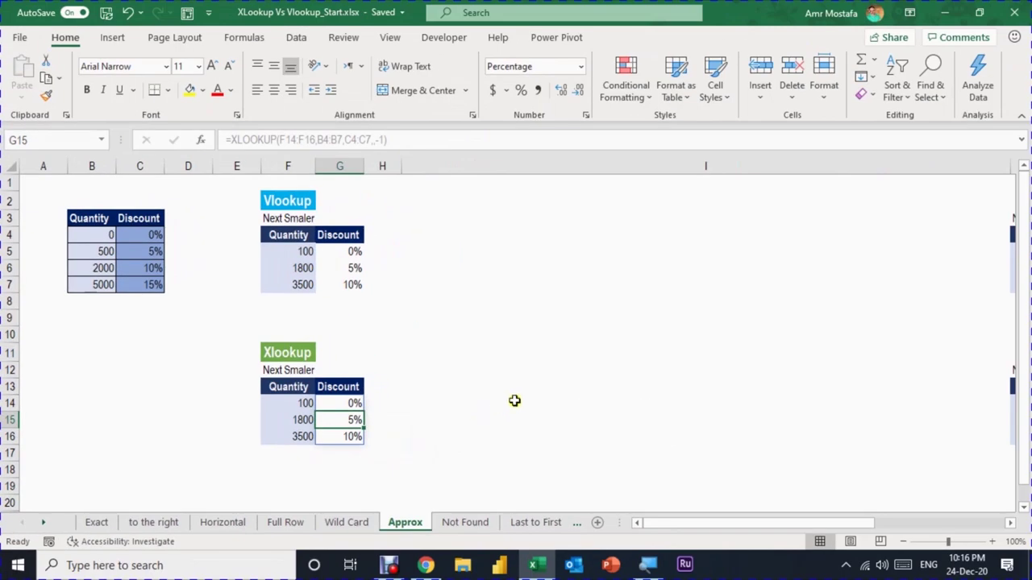
Narrow column I to bring the Next Larger tables close to the Next Smaller ones, and select the J3 heading
left_click_drag(1009, 169, 446, 170)
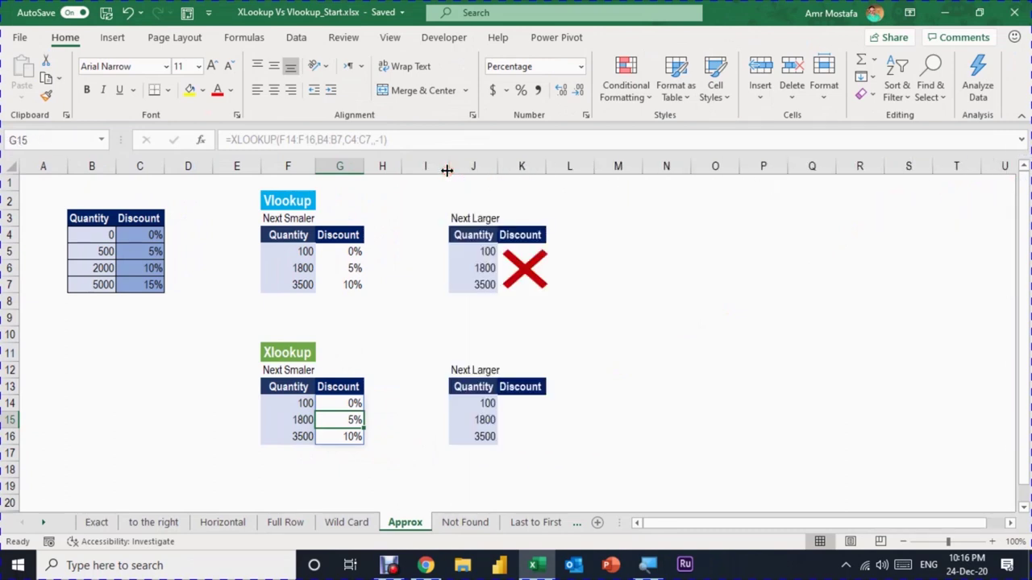
left_click(477, 218)
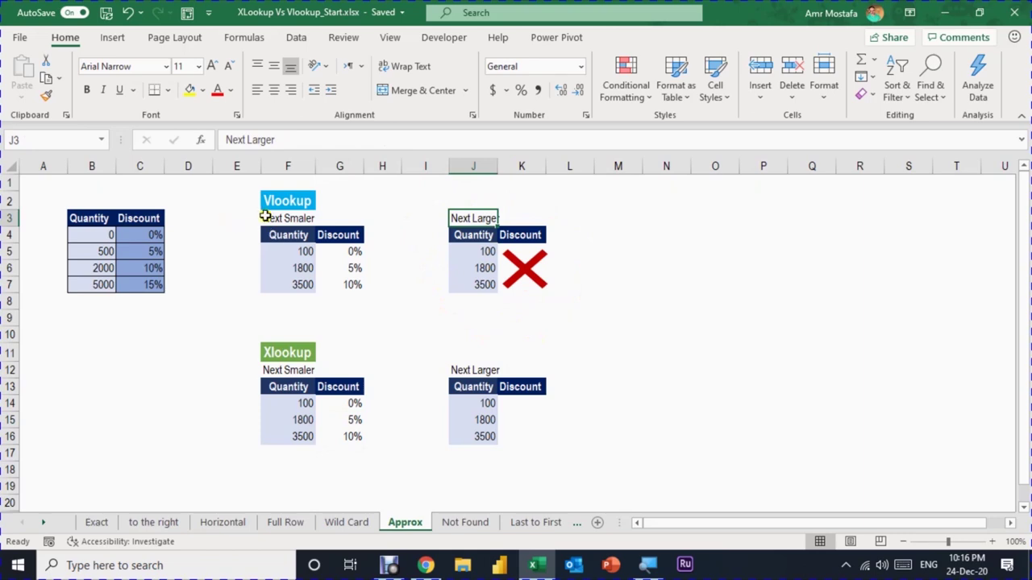
Trace the quantities in F5 and F6 against the next smaller and next larger thresholds and discounts in B4:C6
left_click(290, 255)
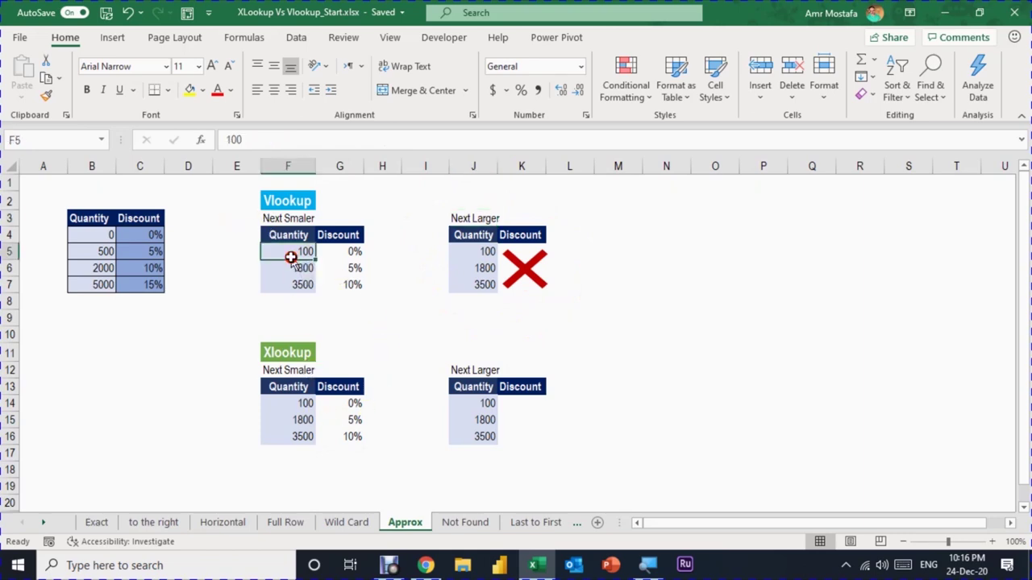
left_click(92, 236)
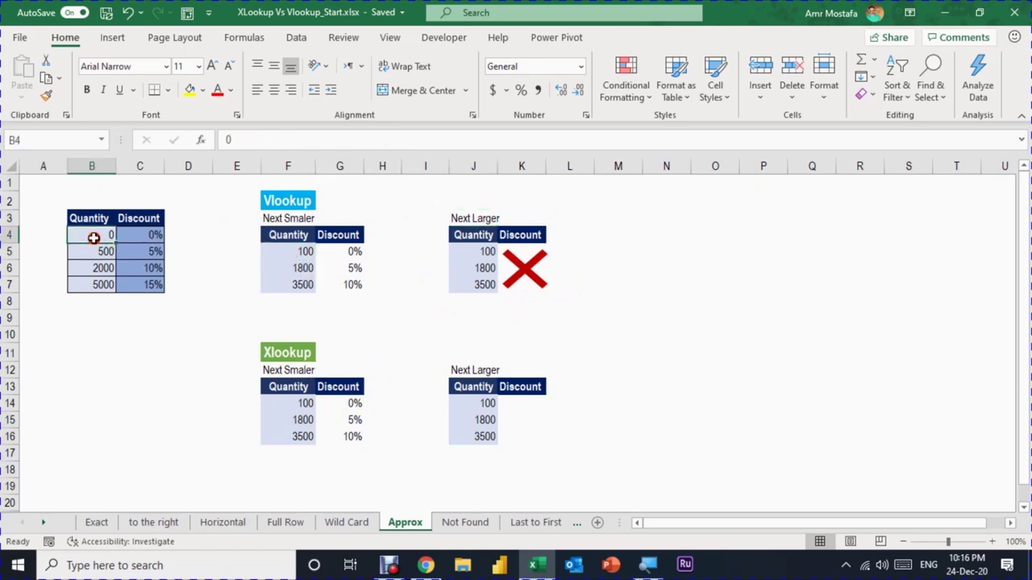
left_click(141, 252)
left_click(302, 266)
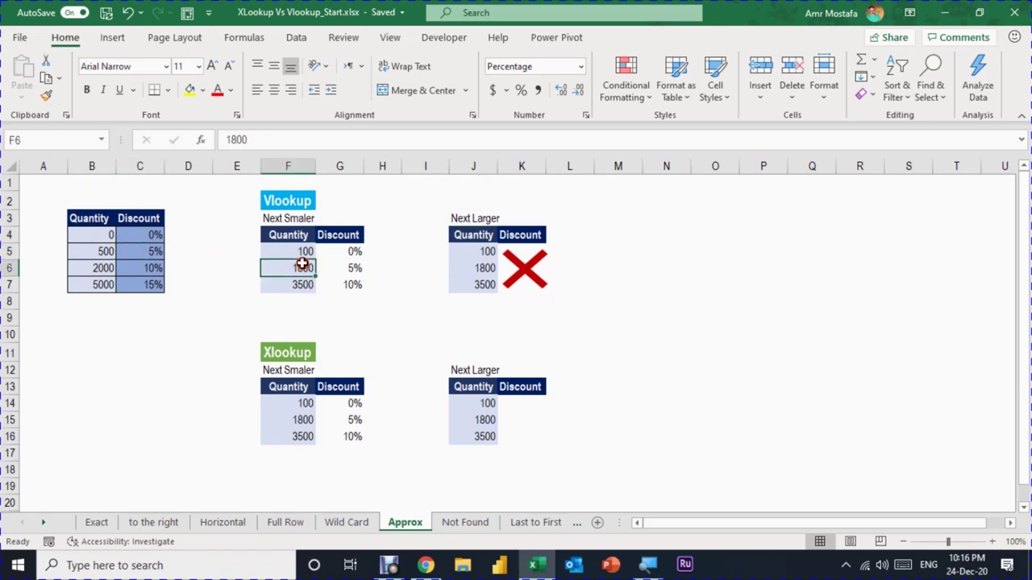
left_click(105, 251)
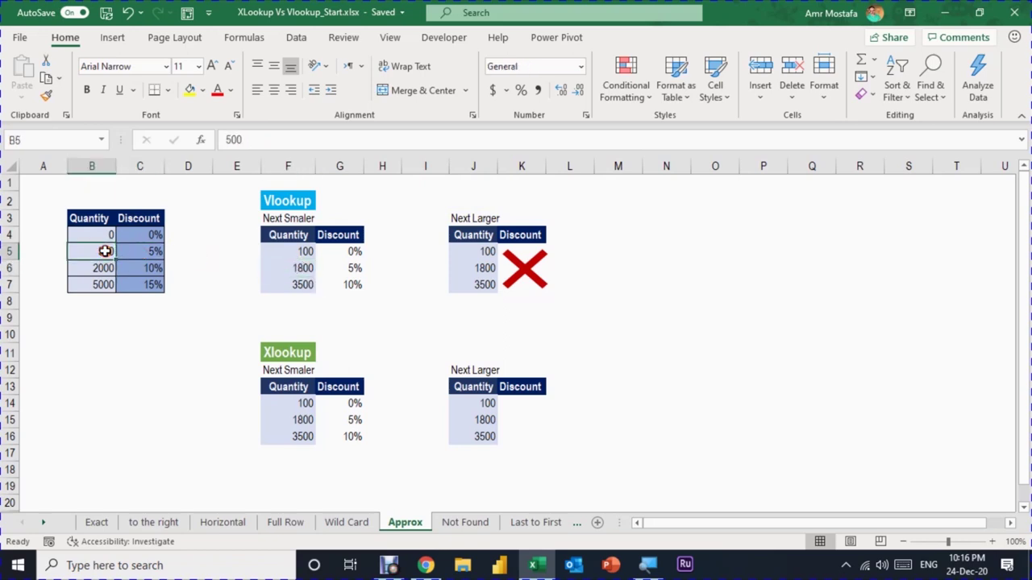
left_click(138, 268)
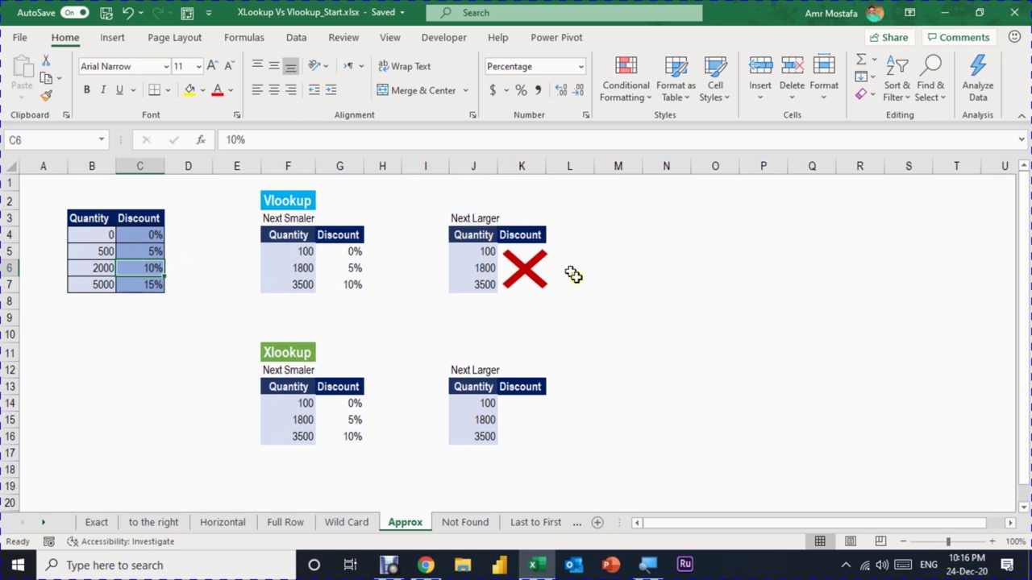
Copy G14's XLOOKUP formula text into K14 and move its lookup value to the quantities J14:J16
left_click(352, 403)
left_click_drag(389, 139, 219, 124)
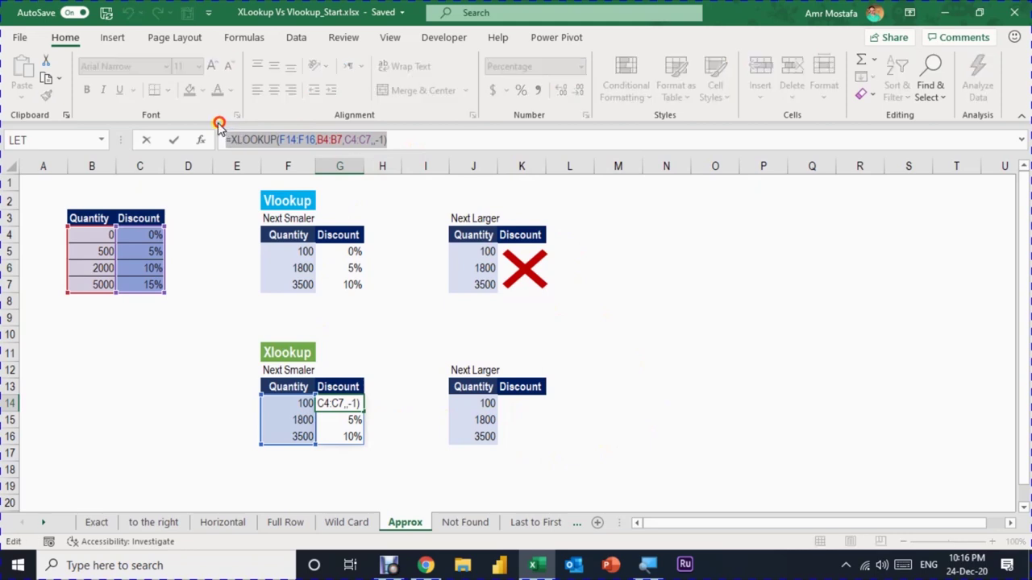
key("ctrl+c")
key("Escape")
left_click(529, 404)
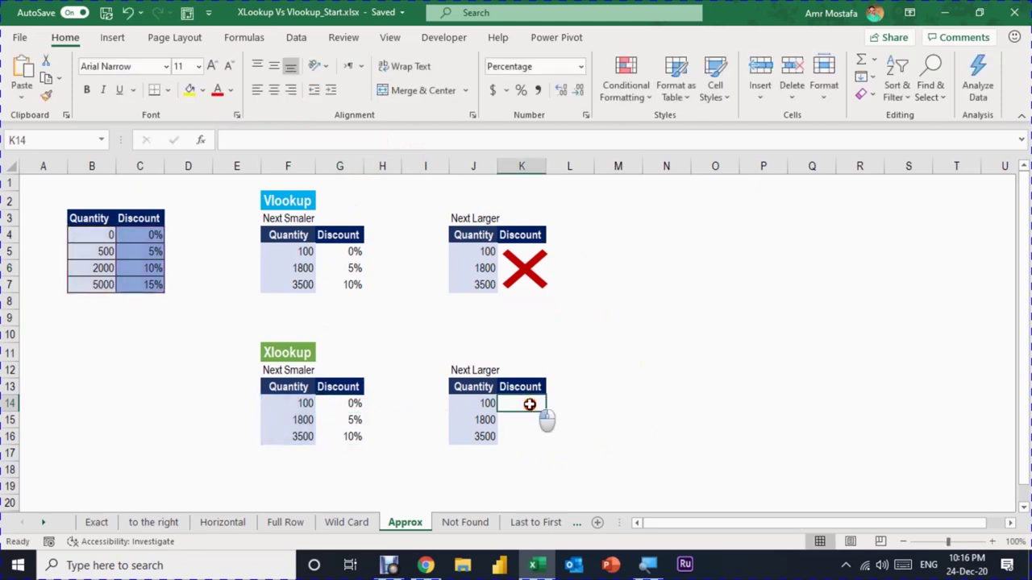
key("ctrl+v")
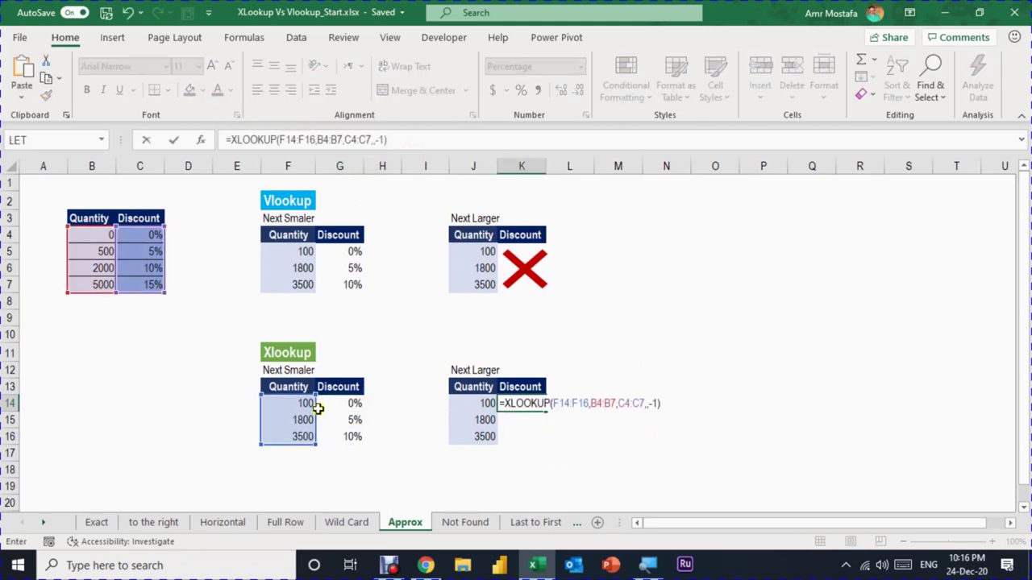
left_click_drag(316, 412, 454, 409)
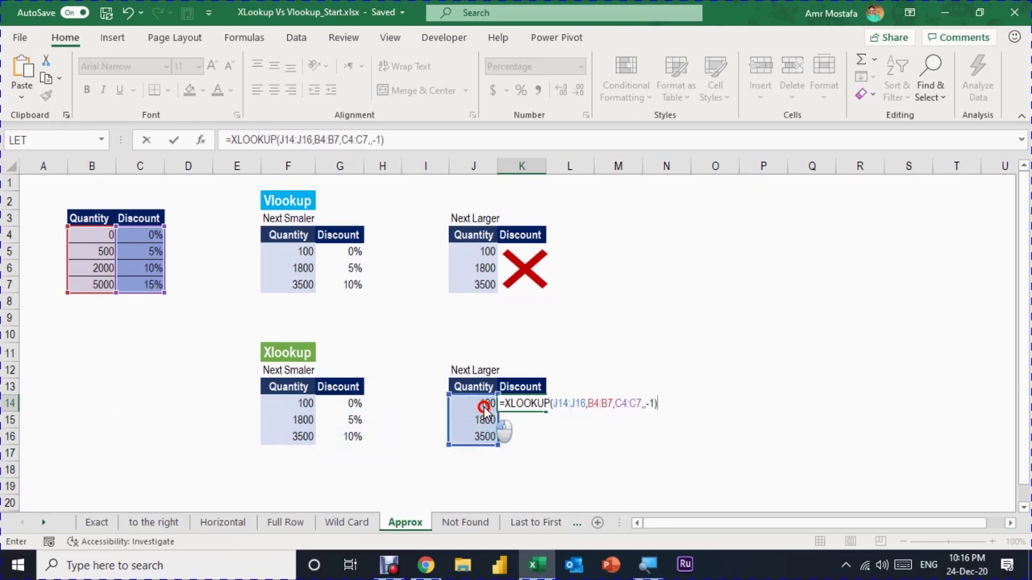
Change the match mode in K14's XLOOKUP to 1 for exact match or next larger item, and compare it with G14
left_click(651, 403)
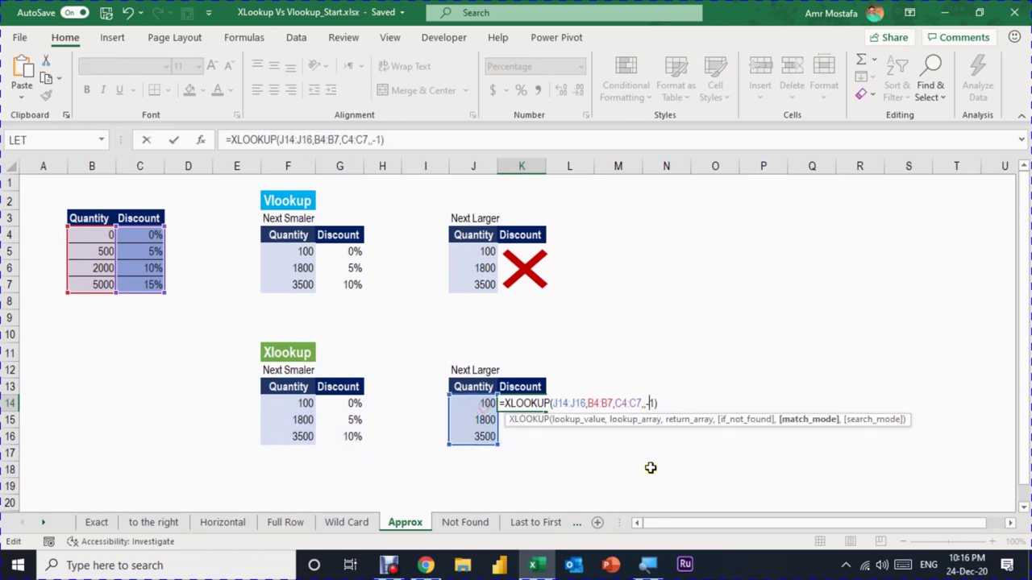
key("BackSpace")
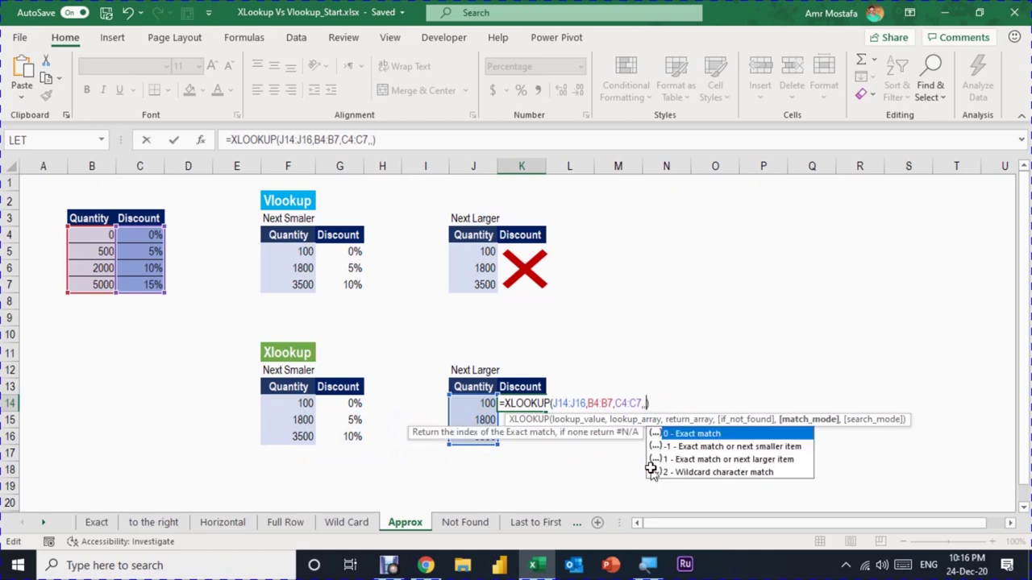
left_click(698, 460)
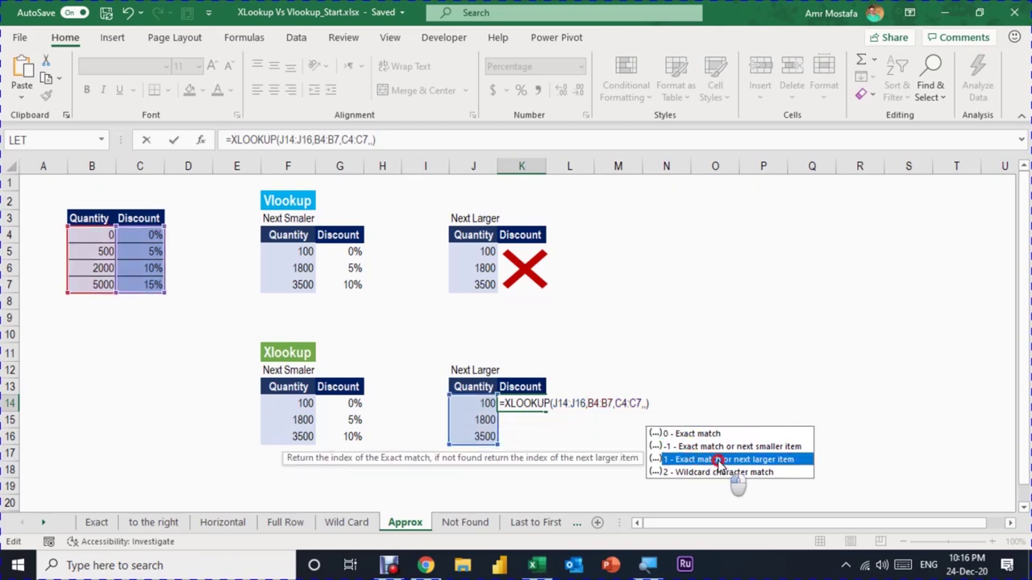
double_click(718, 461)
key("Return")
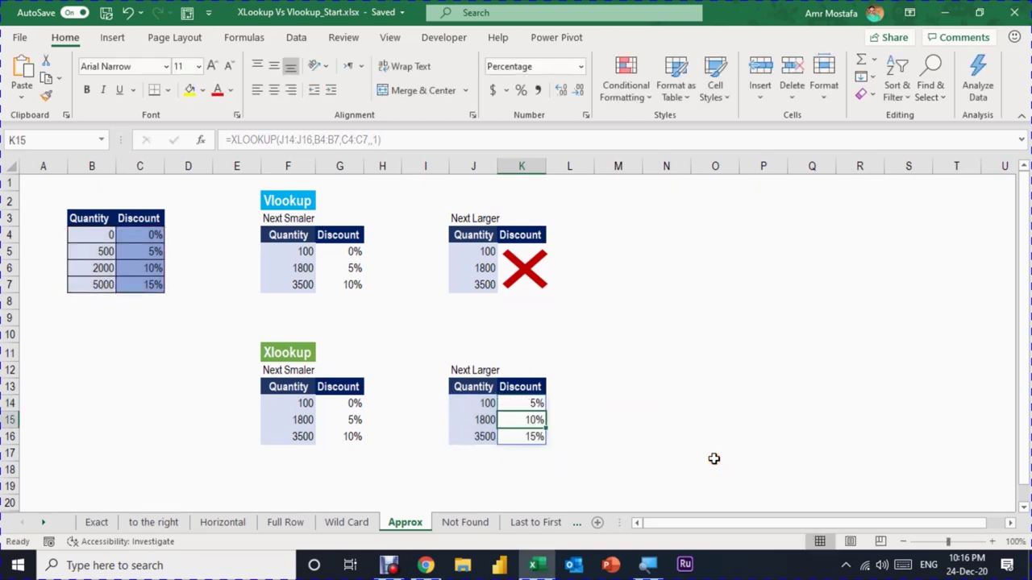
left_click(350, 404)
left_click(532, 404)
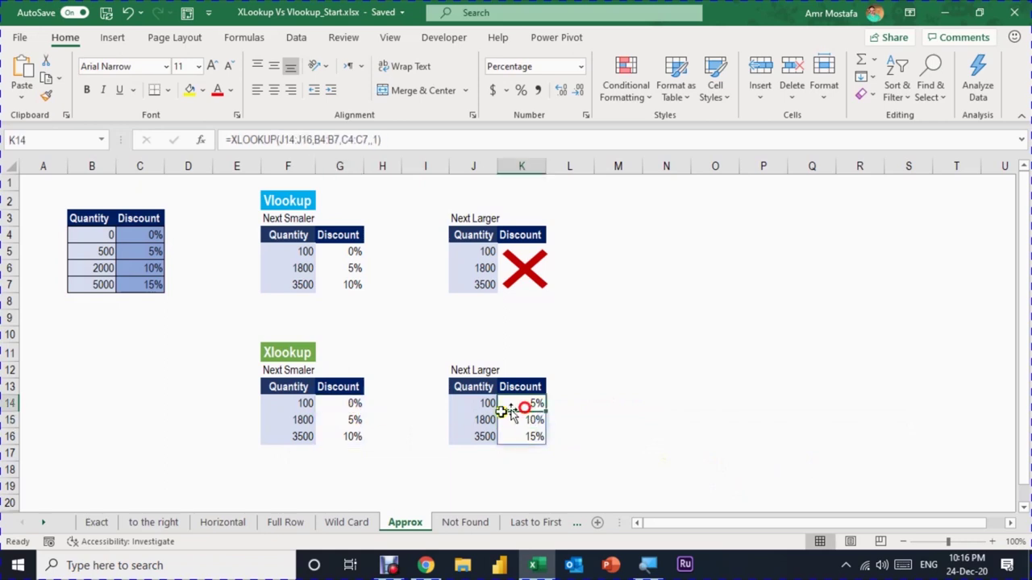
left_click(536, 436)
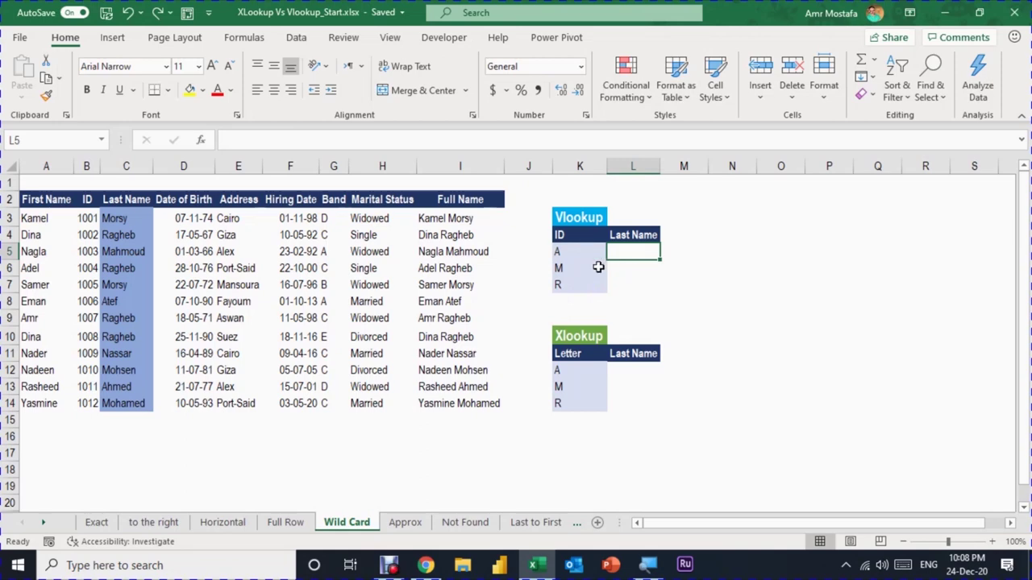
On the Wild Card sheet, start a VLOOKUP formula in L5 with K5&"*" as the lookup value
left_click(582, 252)
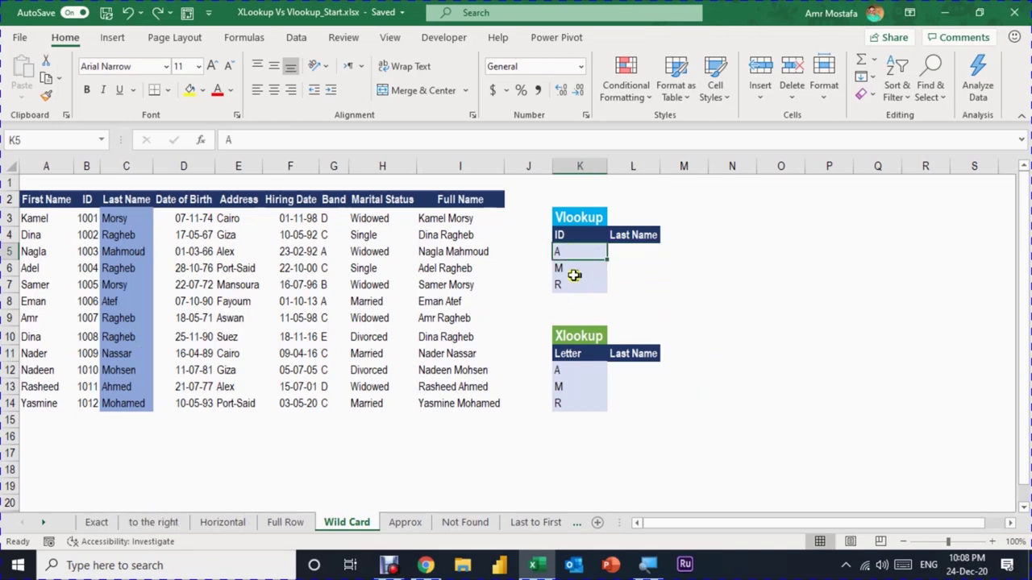
left_click(578, 271)
left_click(583, 285)
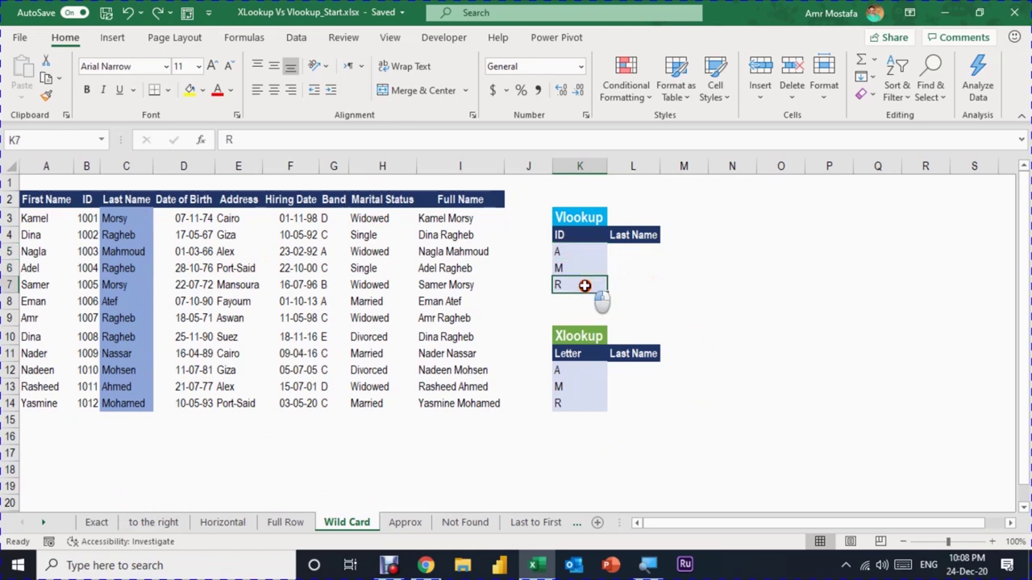
left_click(628, 250)
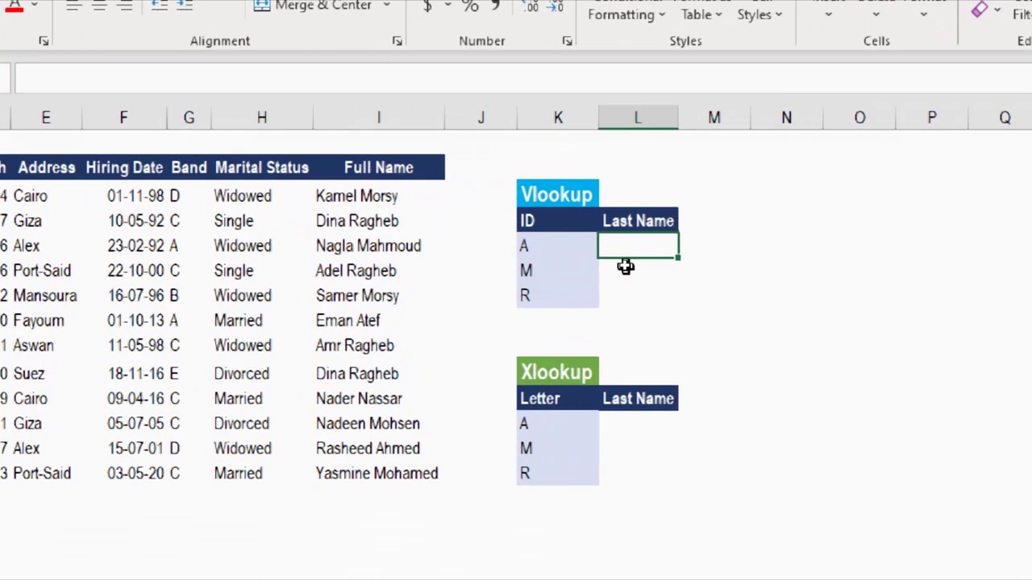
type("=vl")
key("Tab")
left_click(545, 246)
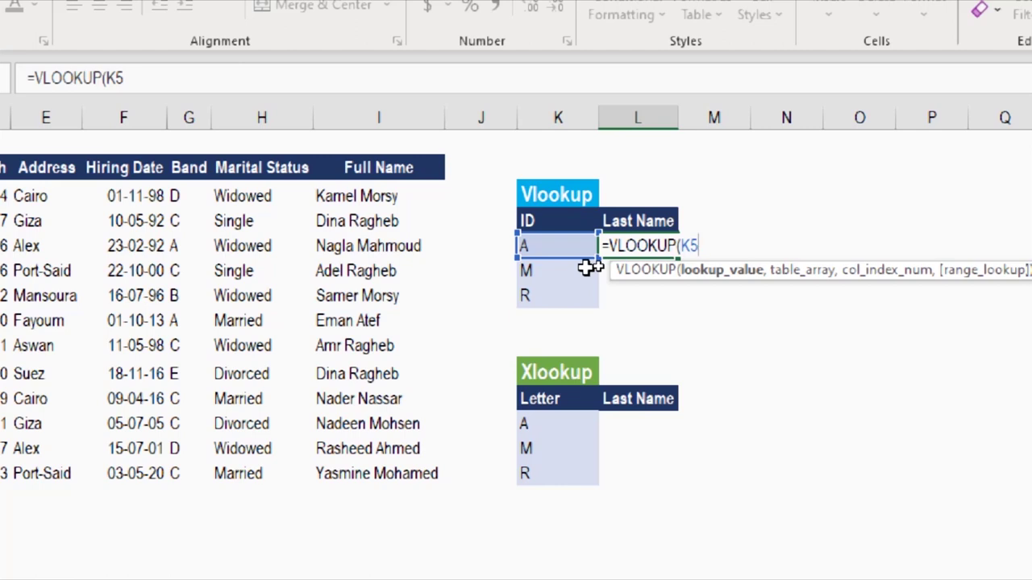
type("&\"*")
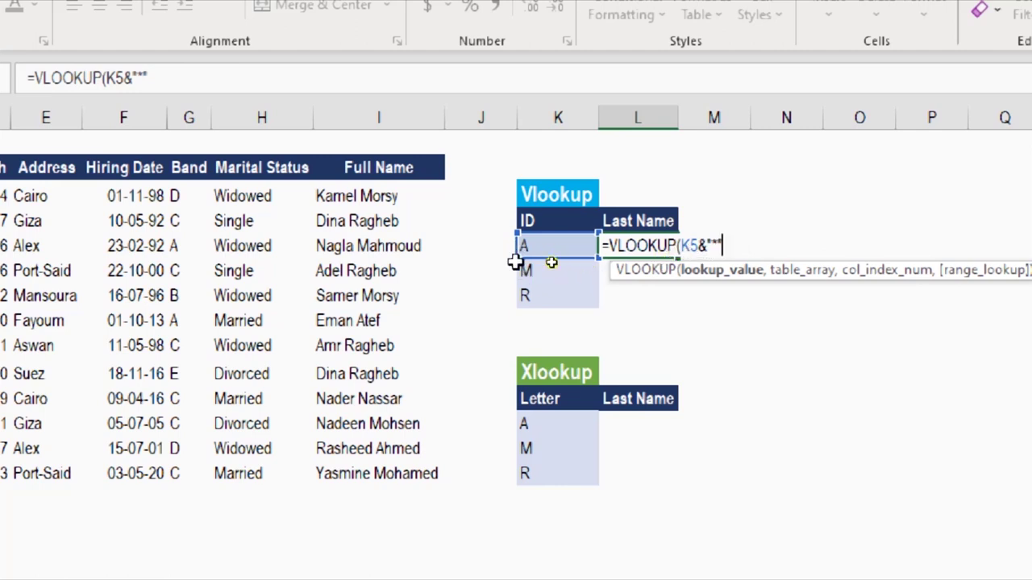
Extend the VLOOKUP's lookup value to the letters K5:K7, keeping the &"*" wildcard, and move on to the table array
left_click_drag(552, 256, 564, 295)
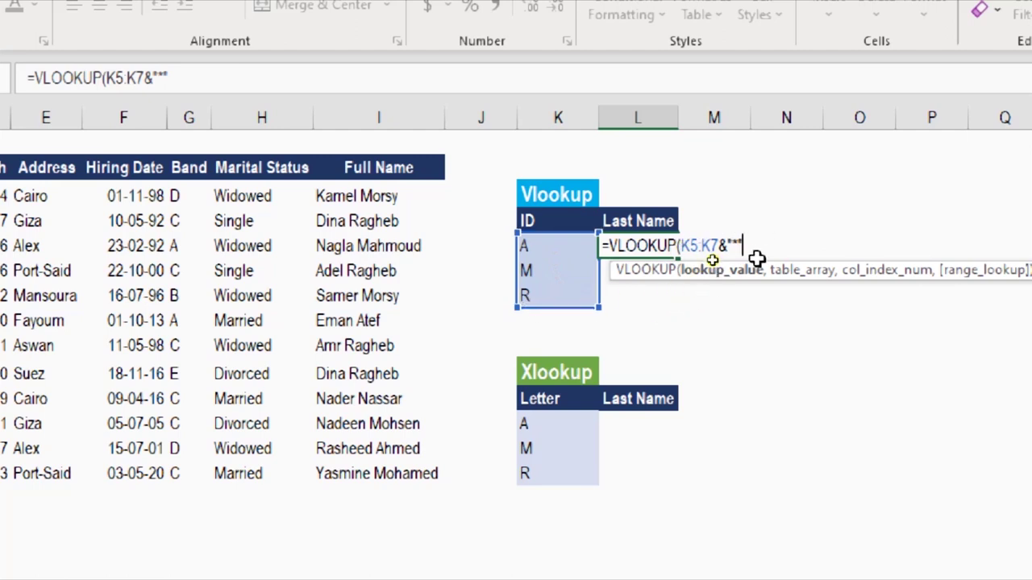
left_click(711, 273)
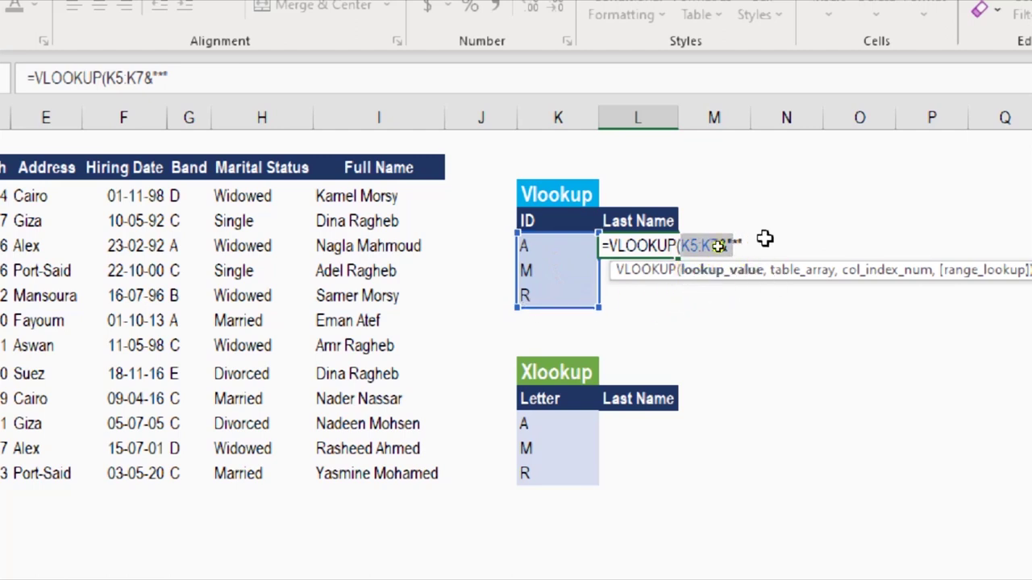
key("End")
type(",")
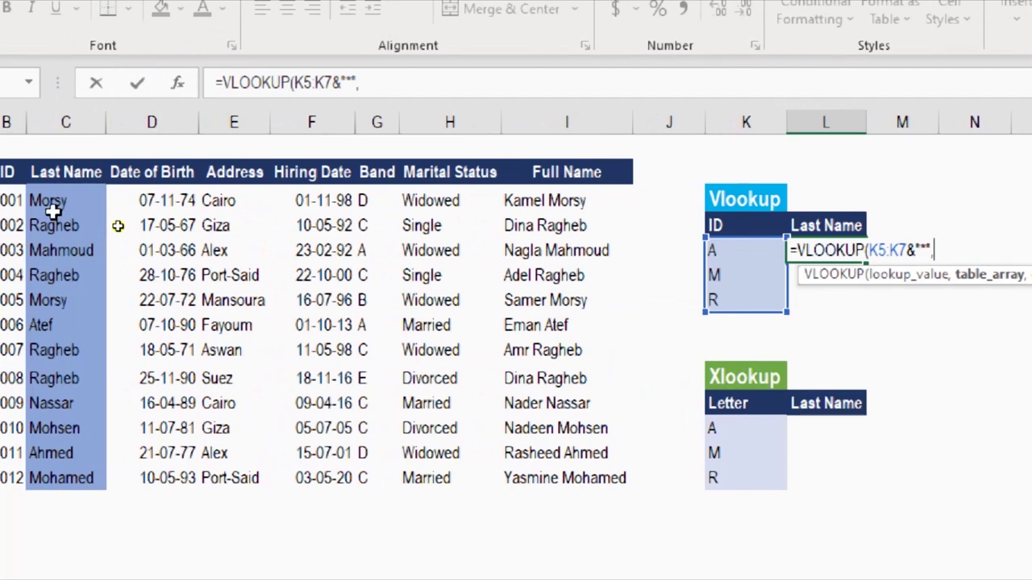
Complete L5's VLOOKUP with table array C3:C14, column index 1 and FALSE for exact match
left_click_drag(52, 209, 59, 467)
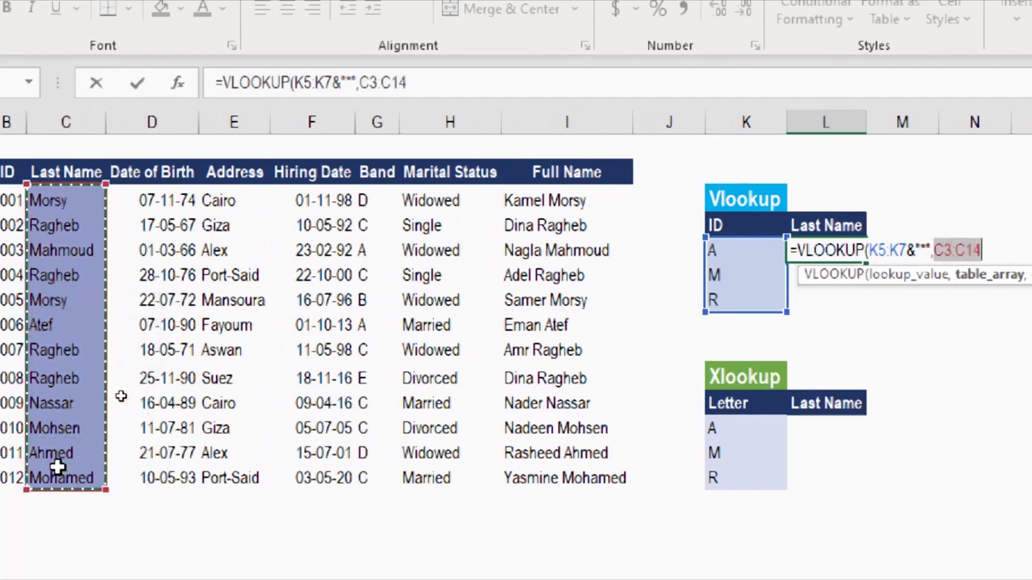
type(",")
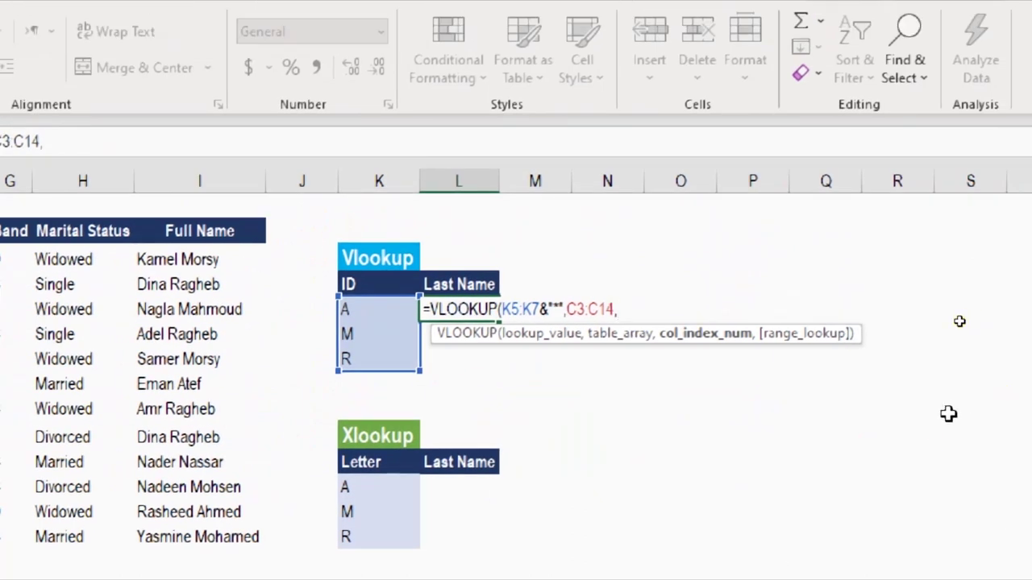
type("1,")
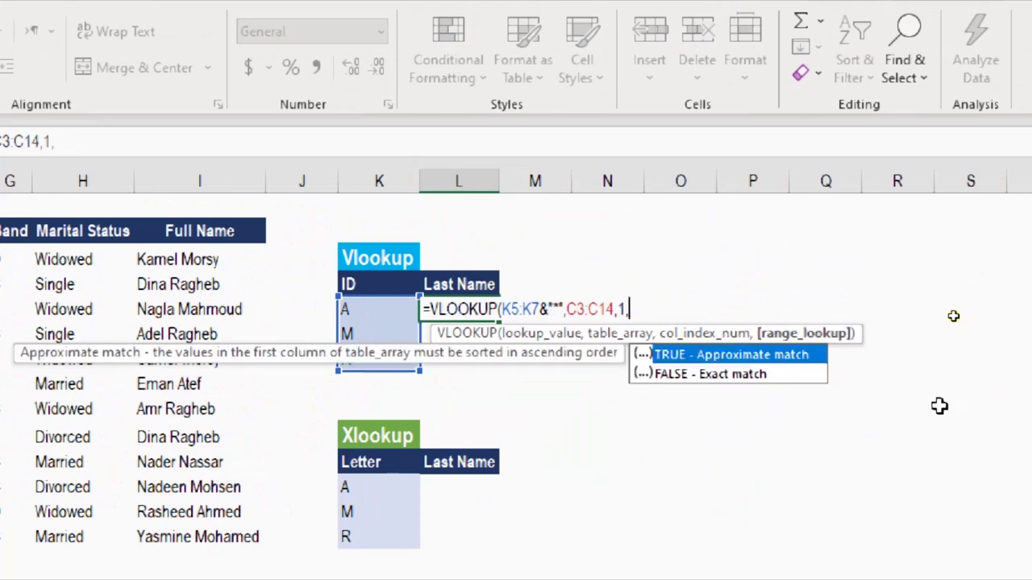
left_click(770, 374)
double_click(769, 374)
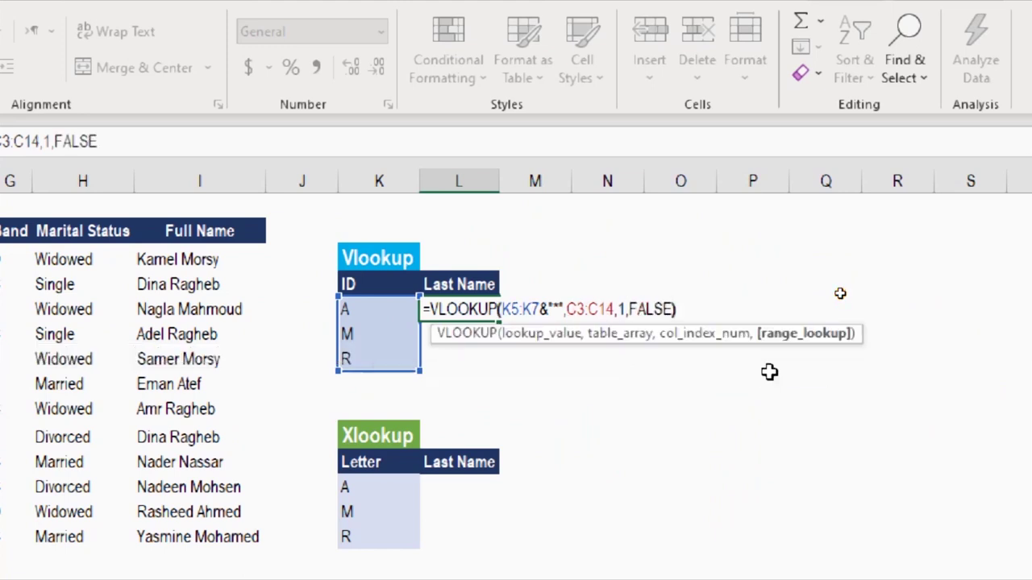
type(")")
key("Return")
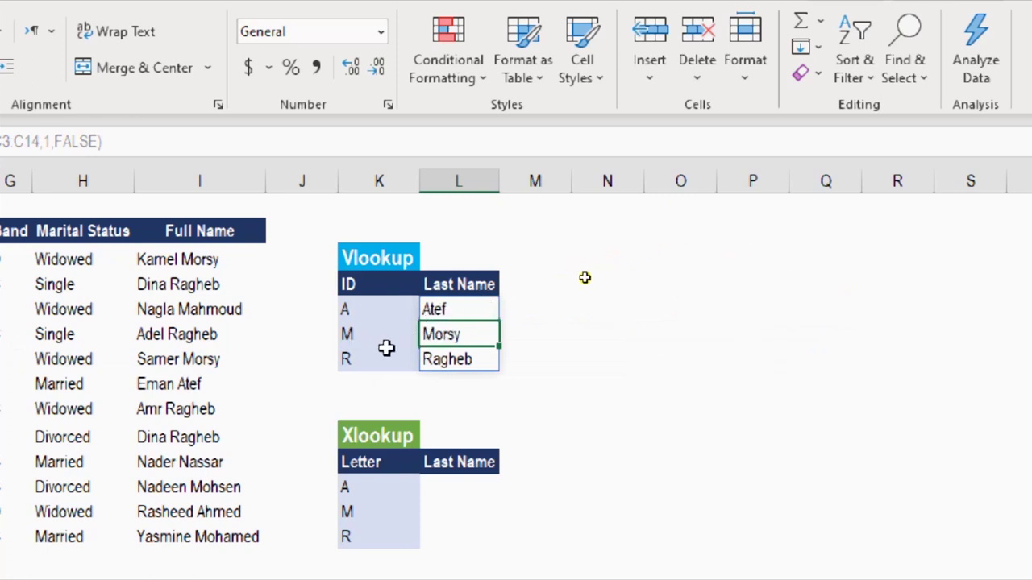
Start an XLOOKUP formula in L12 with K12:K14&"*" as the lookup value
left_click(455, 493)
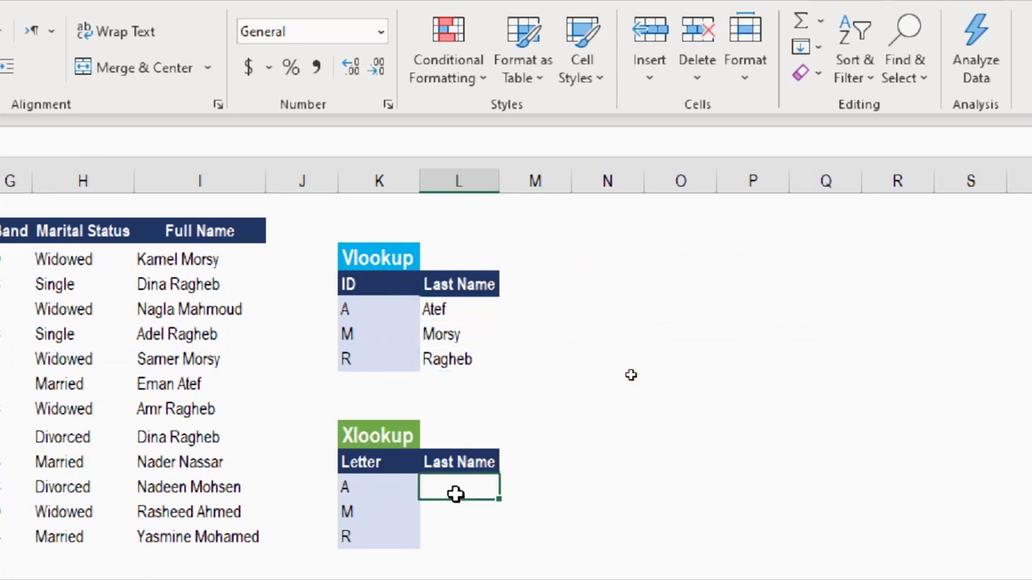
type("=xl")
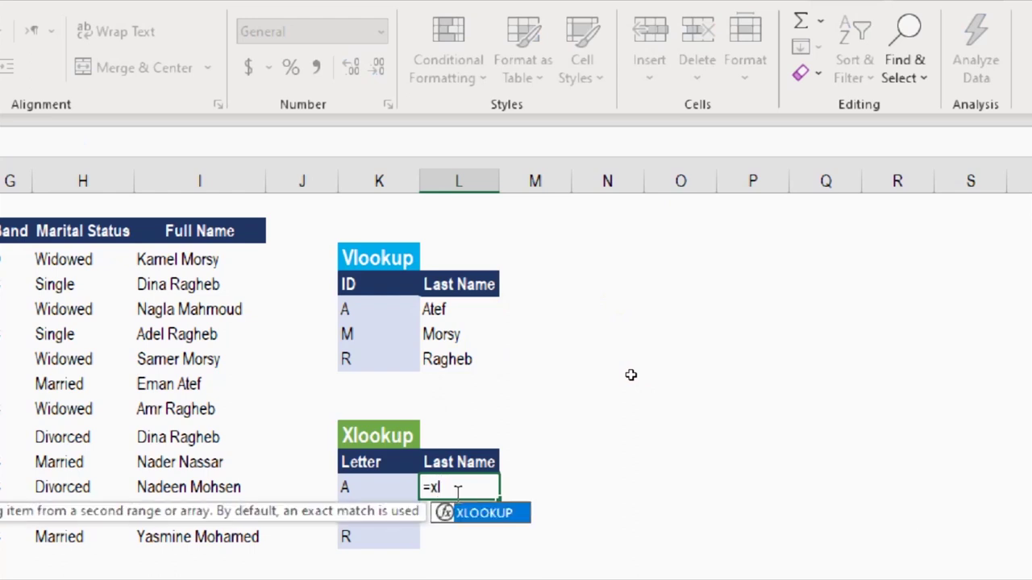
key("Tab")
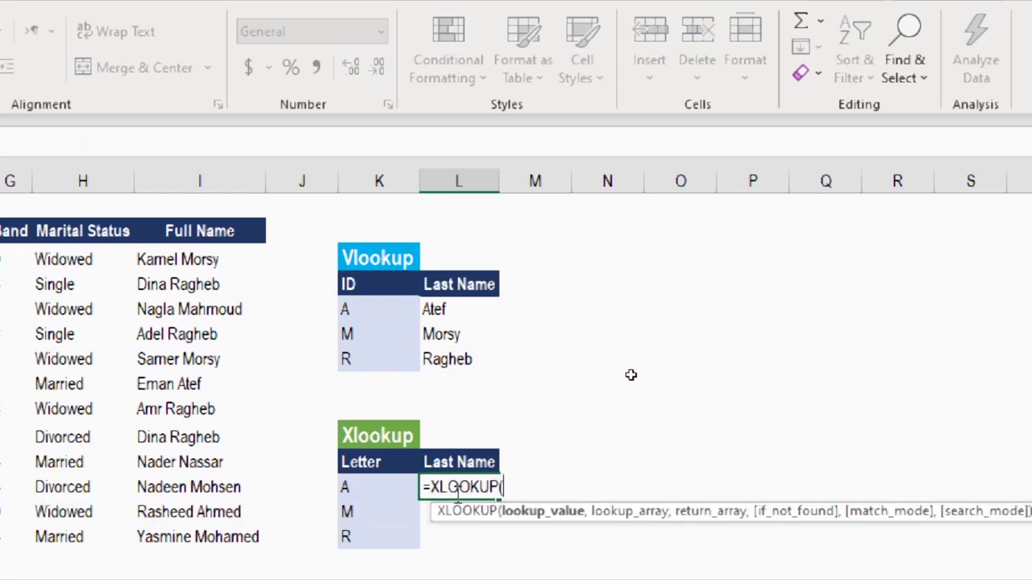
left_click(355, 486)
left_click_drag(355, 486, 368, 539)
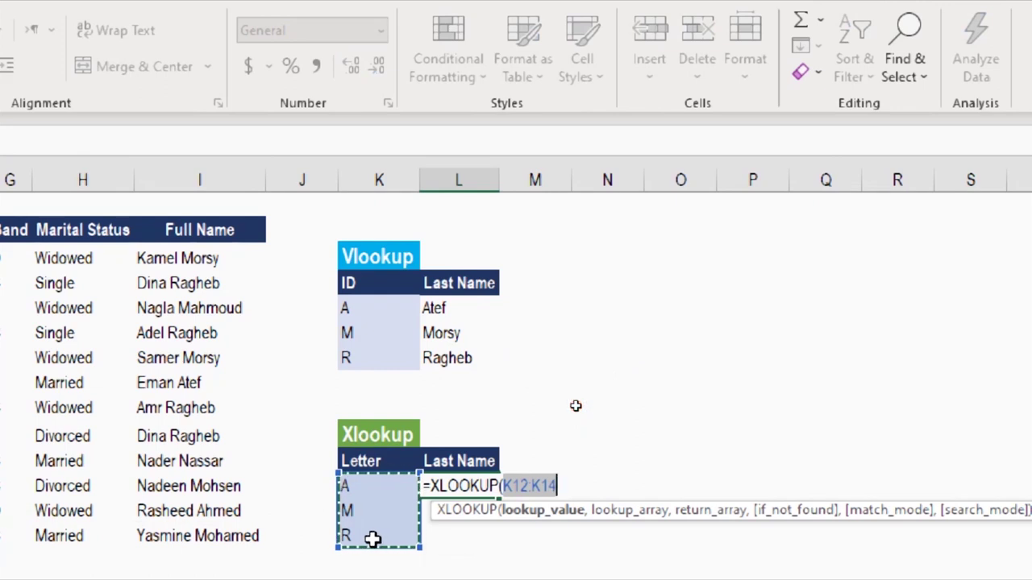
type("&\"")
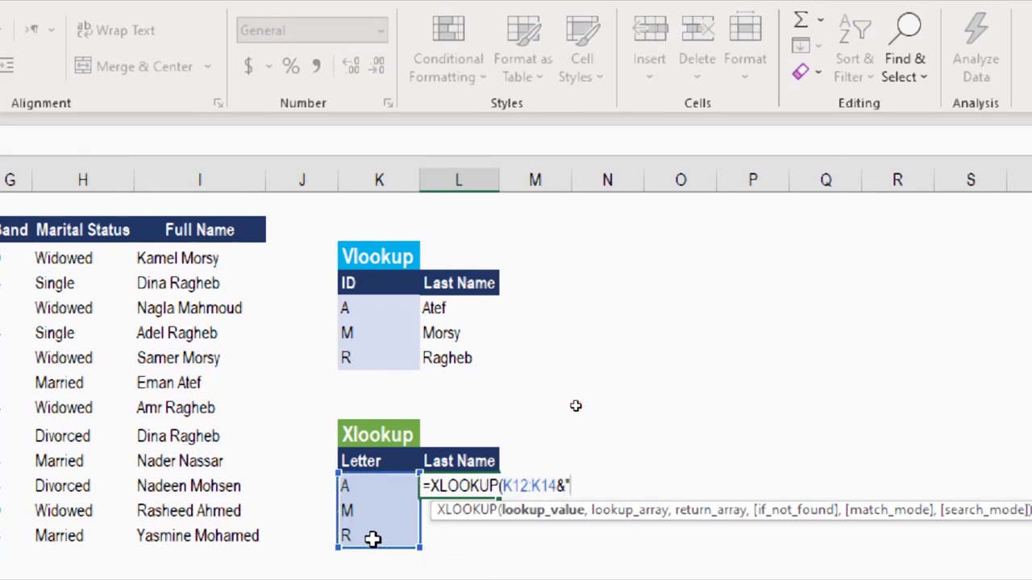
type(" \",")
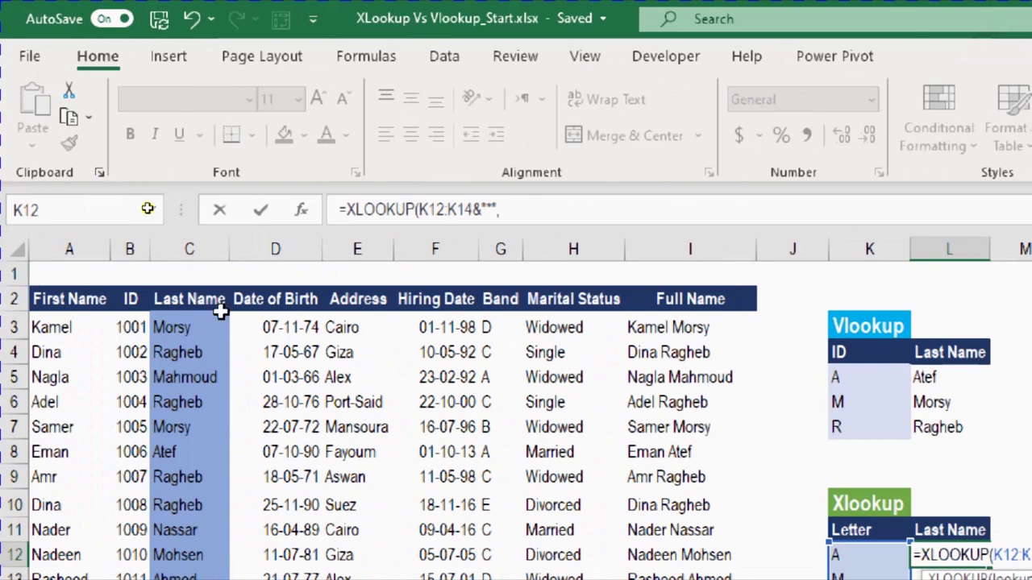
Set both the lookup array and return array of L12's XLOOKUP to C3:C14, leaving the if_not_found argument empty
left_click_drag(216, 317, 207, 534)
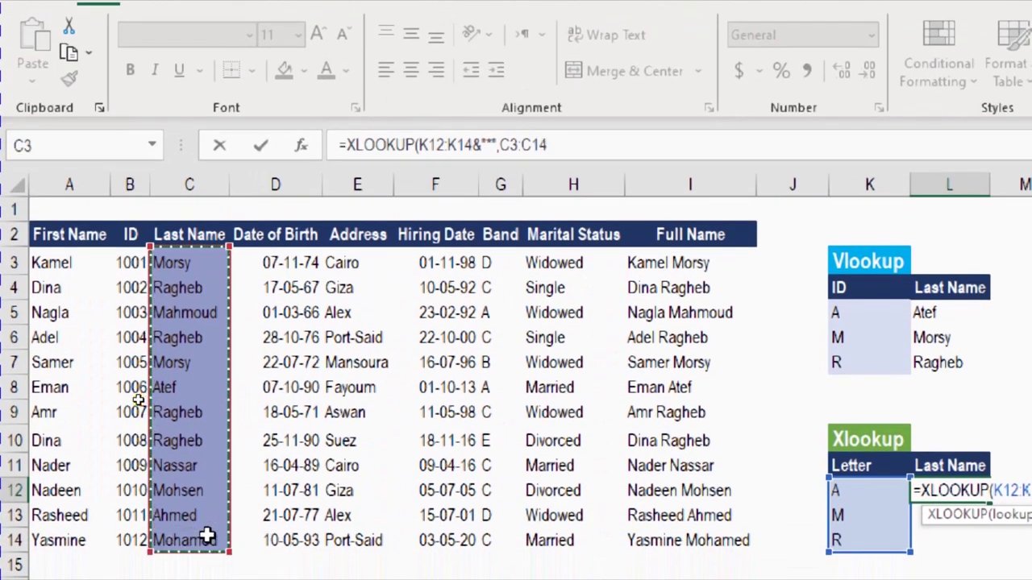
type(",")
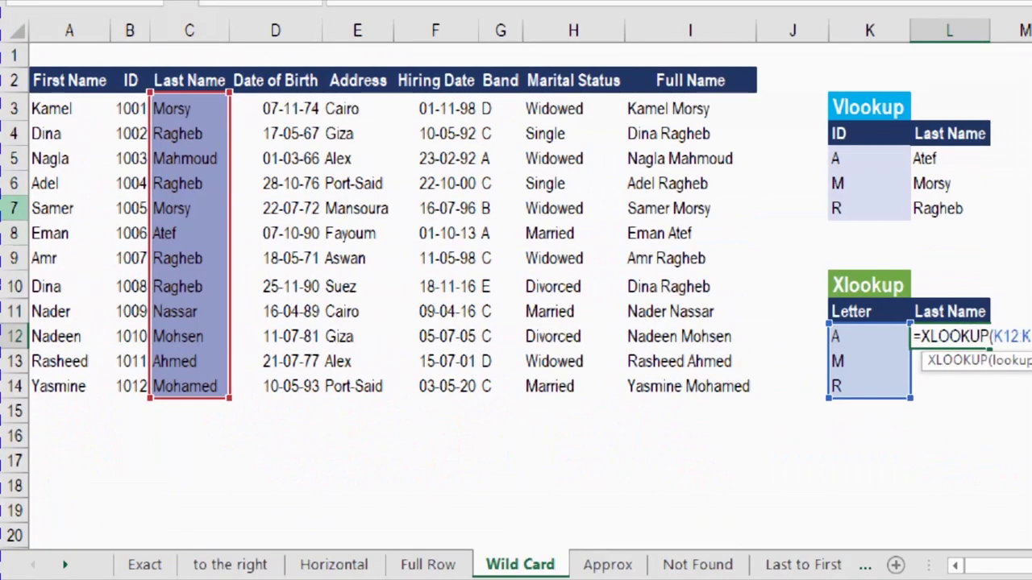
left_click_drag(172, 98, 207, 387)
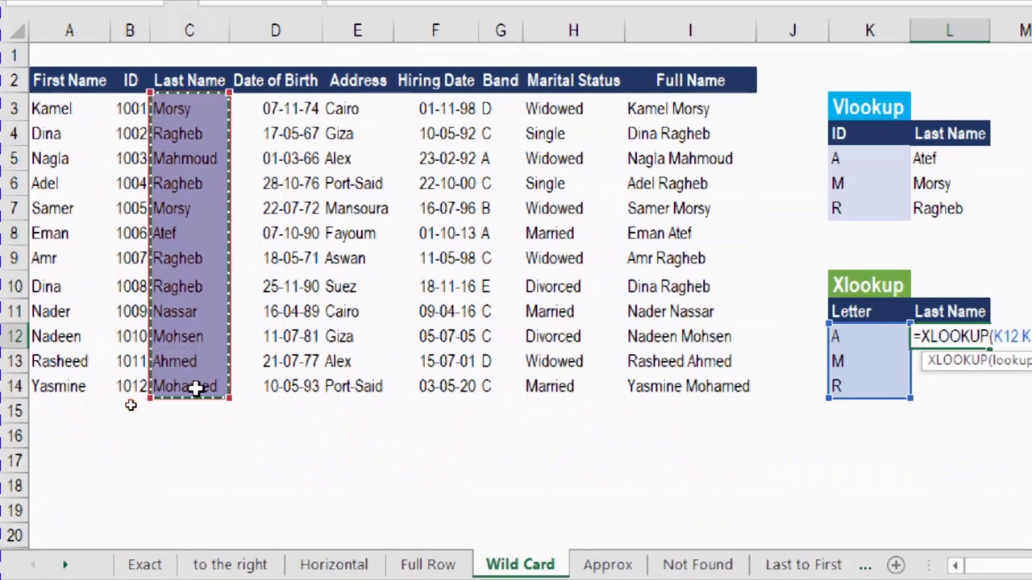
type(",")
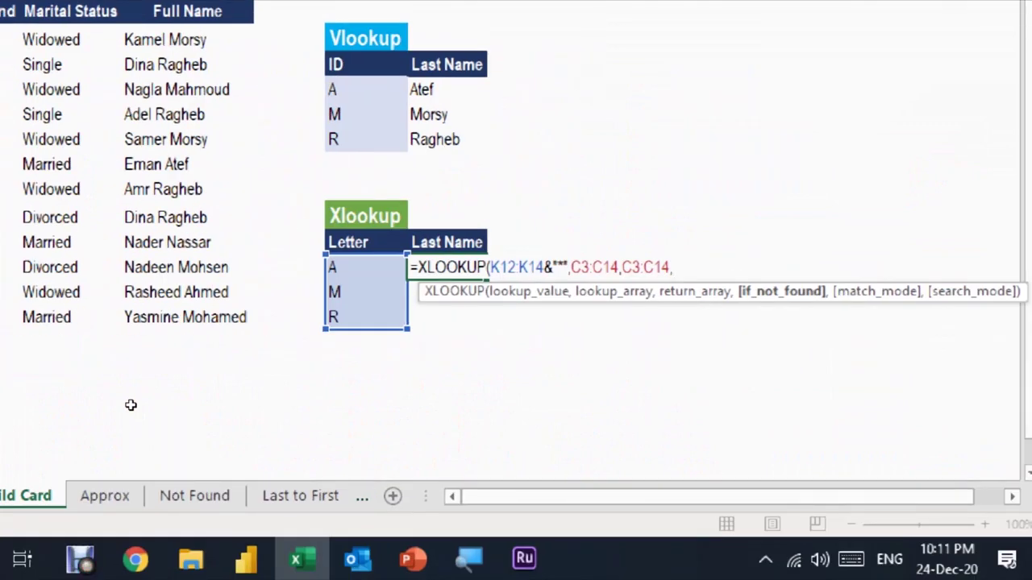
type(",")
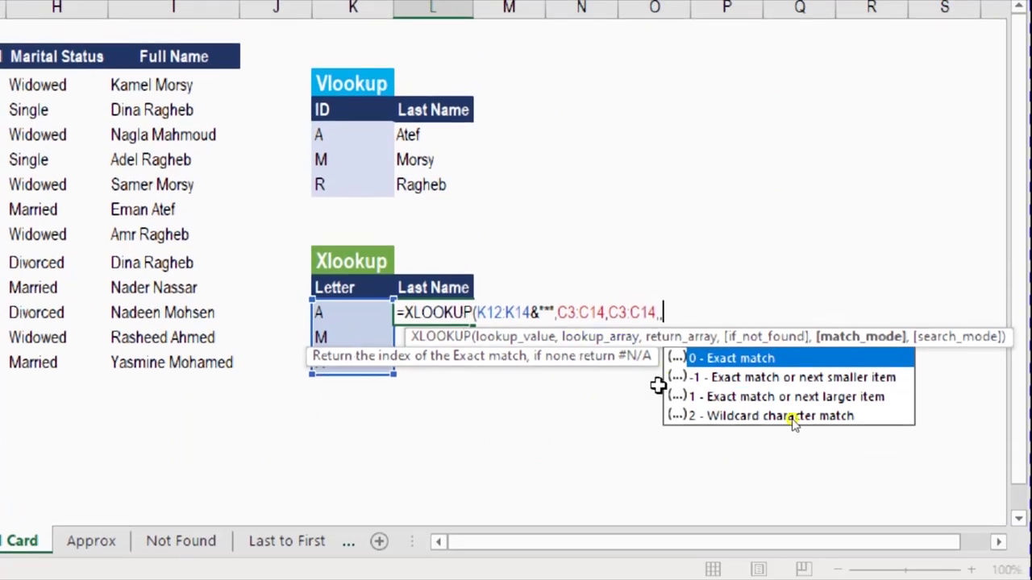
Complete L12's XLOOKUP with match mode 2 for wildcard character match, and save the workbook
double_click(740, 419)
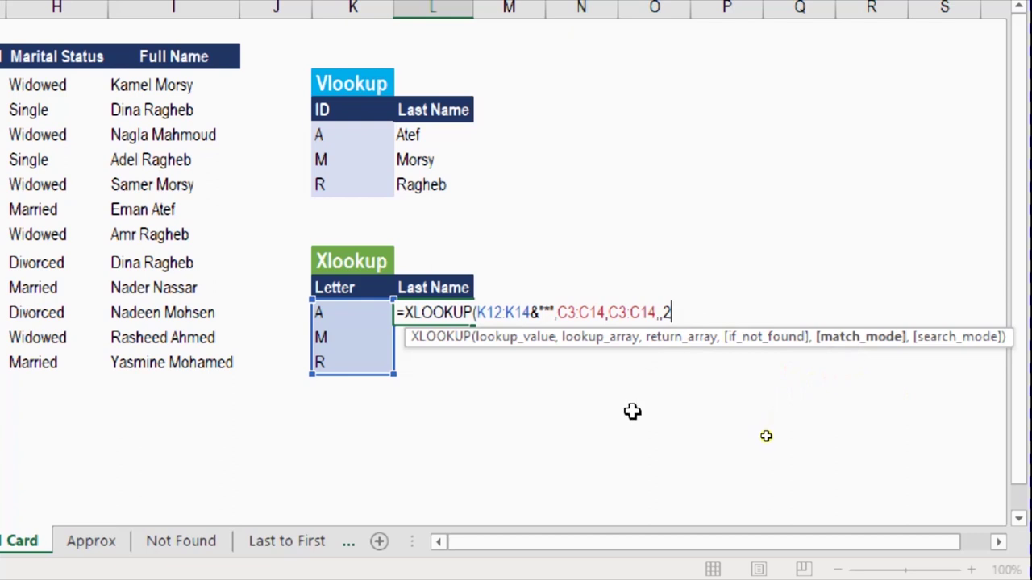
type(")")
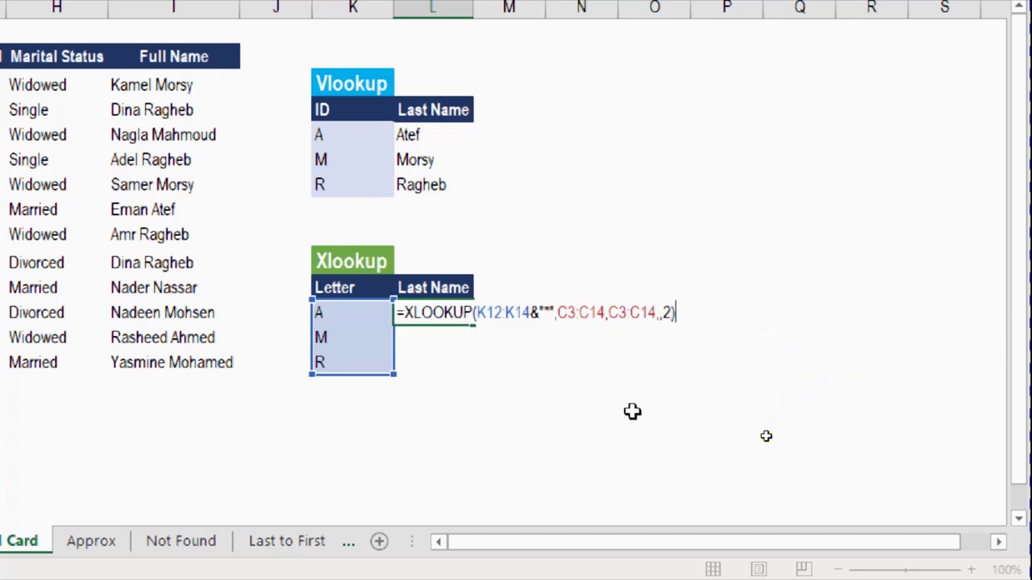
key("Return")
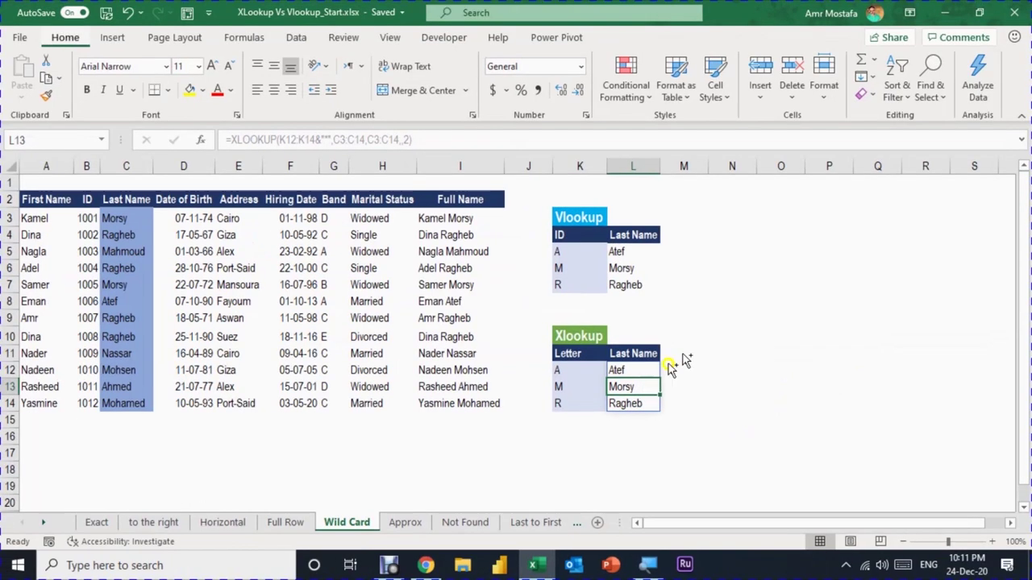
left_click(764, 339)
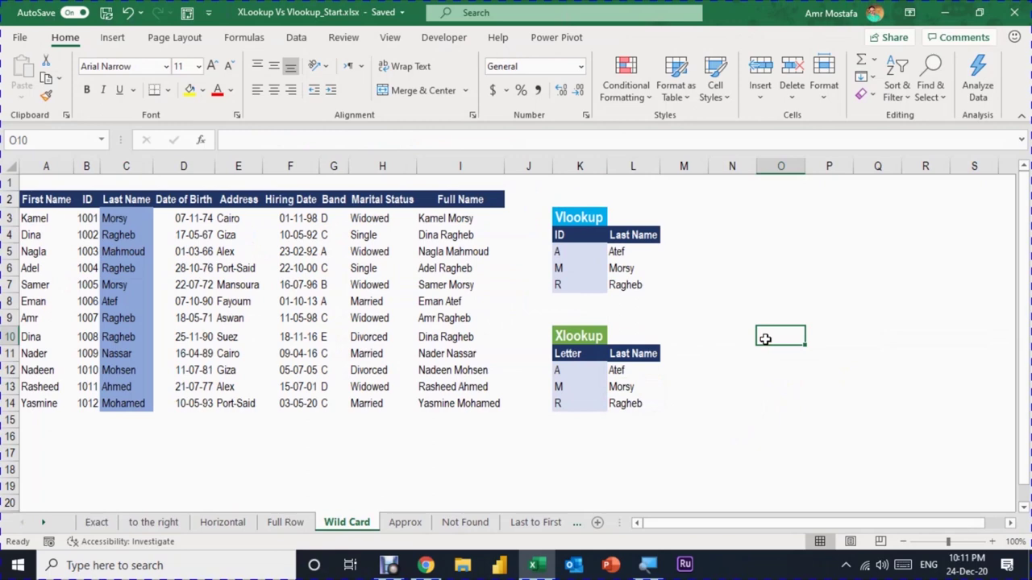
key("ctrl+s")
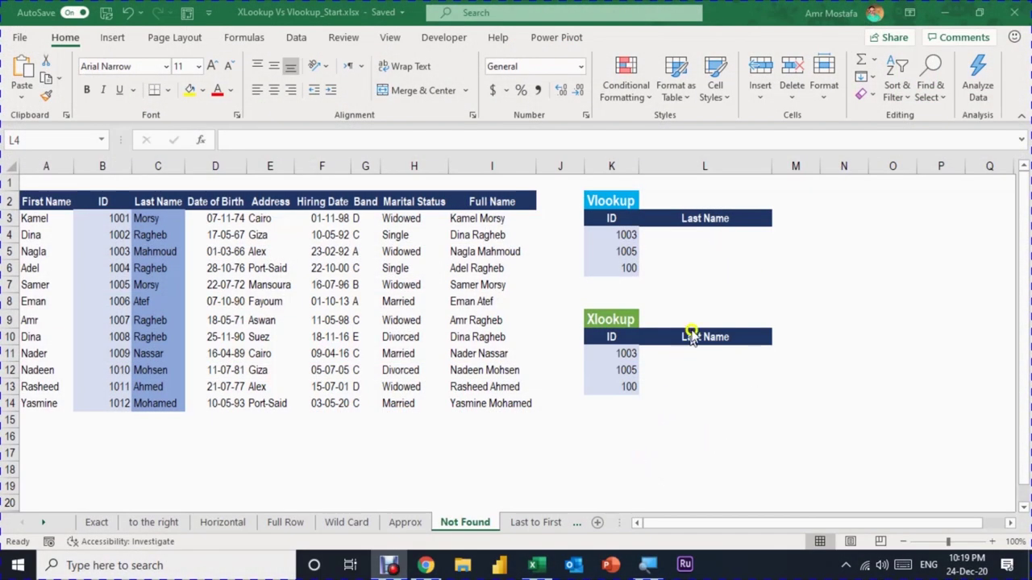
On the Not Found sheet, paste the formula =VLOOKUP(K4:K6,$B$3:$C$14,2,FALSE) into L4
left_click(704, 232)
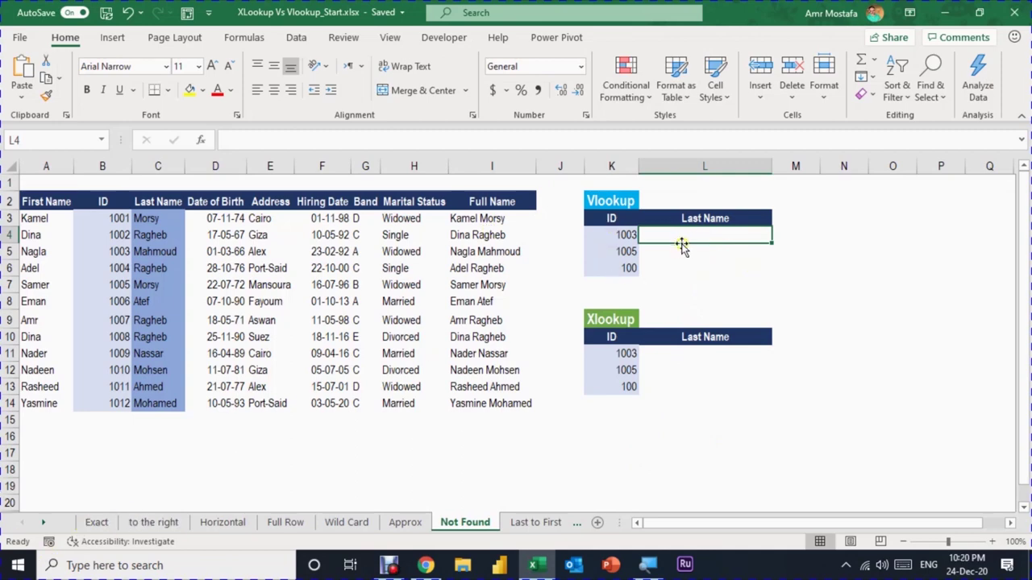
left_click(240, 138)
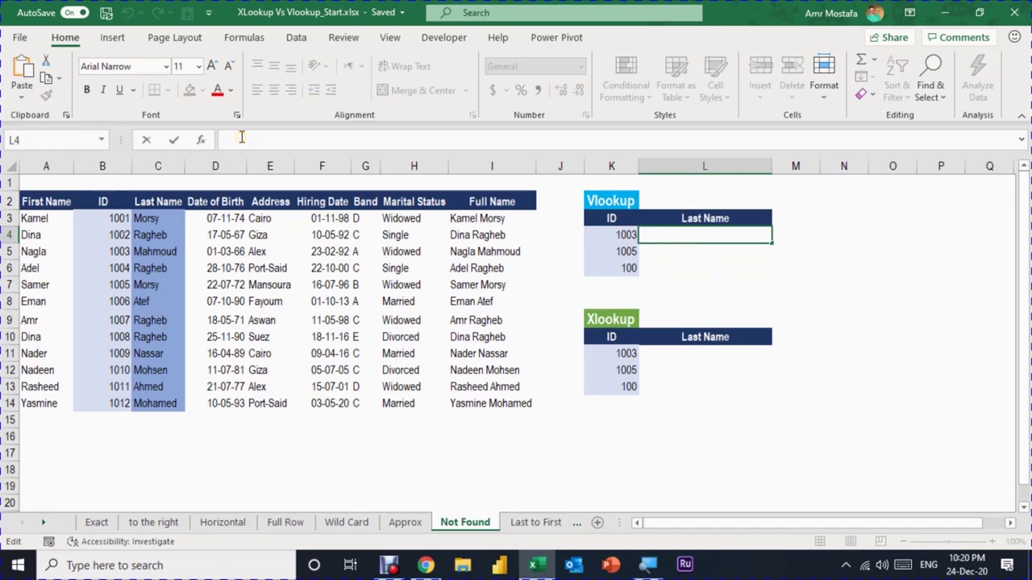
key("ctrl+v")
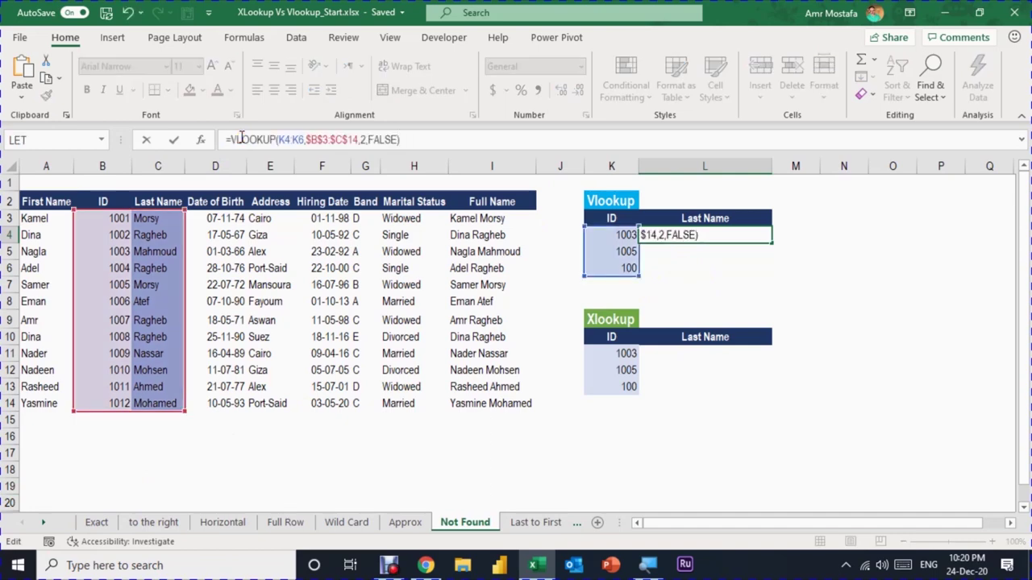
key("Return")
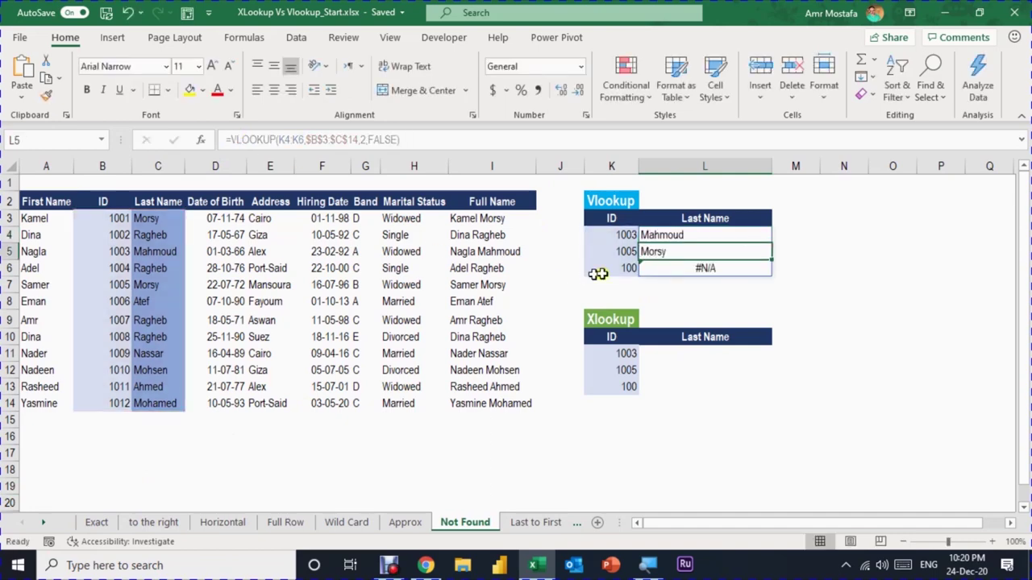
Examine the VLOOKUP results in L4:L6, comparing the existing IDs with the missing ID in K6
left_click(654, 234)
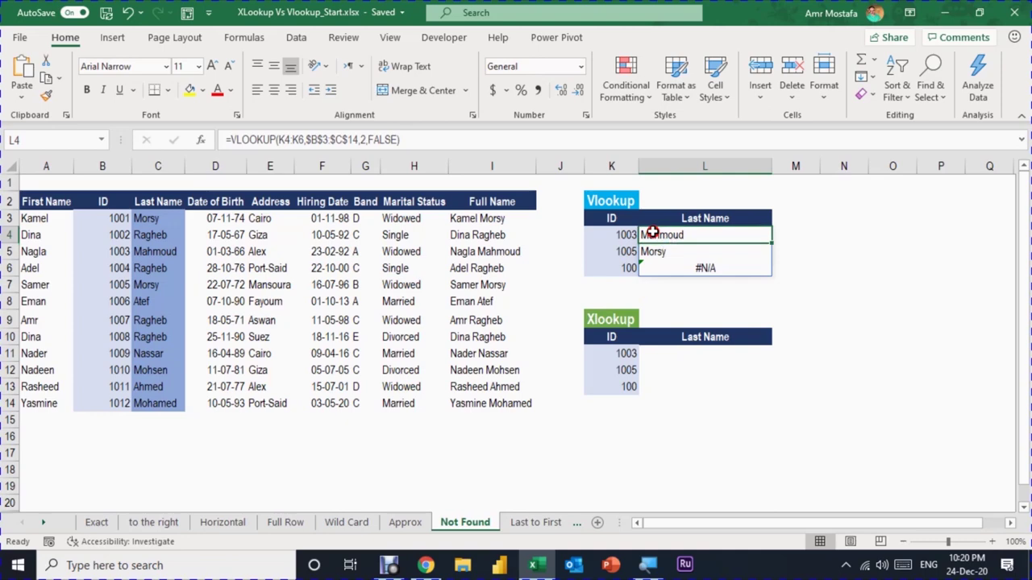
left_click(629, 267)
left_click(686, 264)
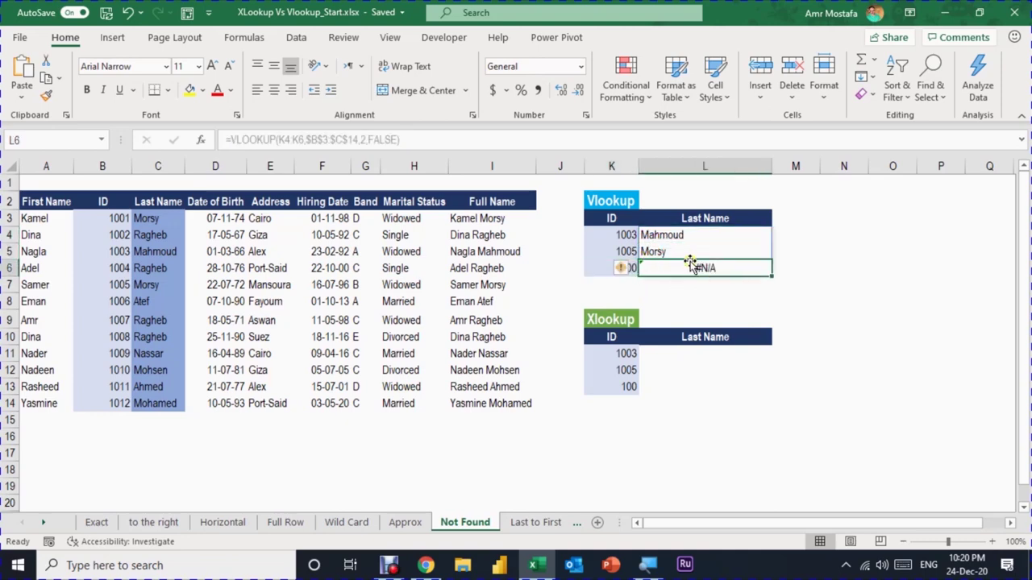
left_click(681, 237)
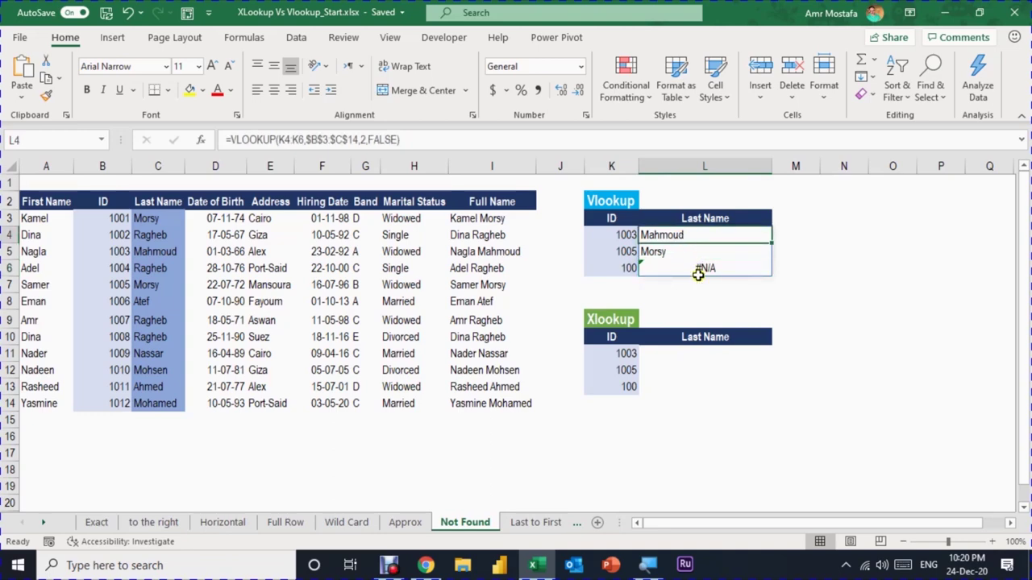
left_click(652, 253)
left_click(664, 267)
left_click(654, 250)
left_click(664, 268)
left_click(660, 251)
left_click(660, 267)
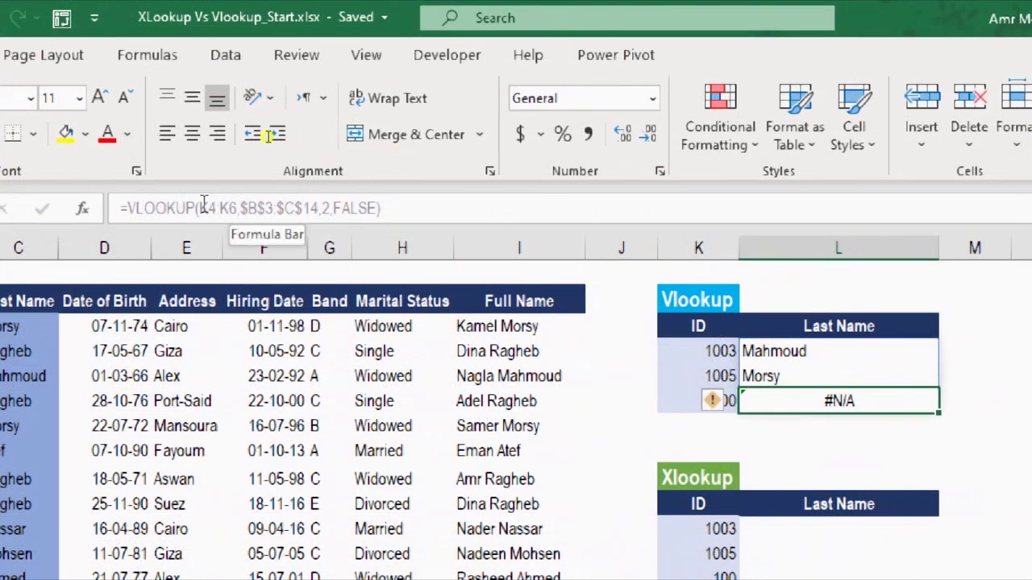
Wrap L4's VLOOKUP in IFNA as its value argument and check which part of the formula that argument covers
left_click(787, 354)
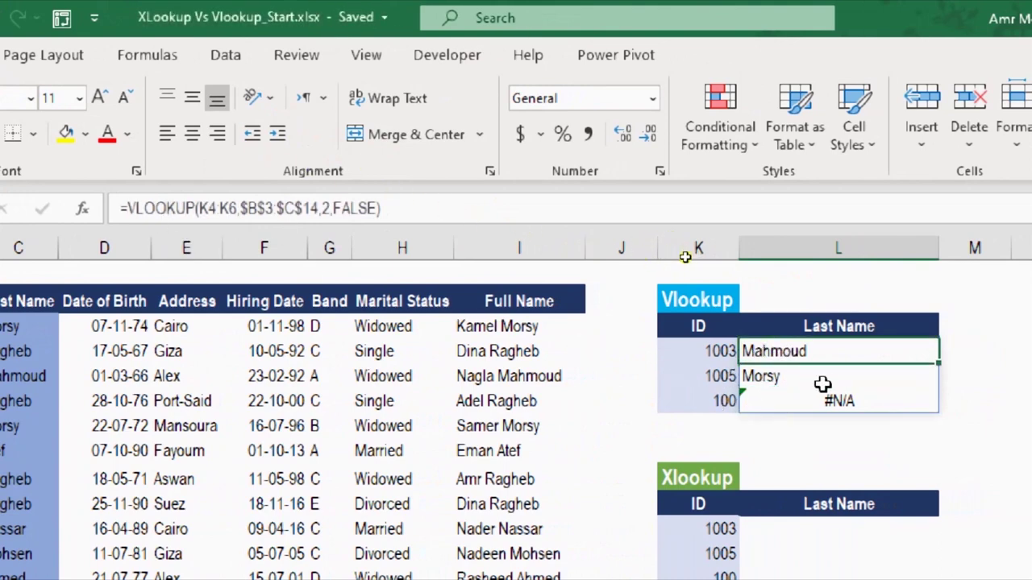
left_click(131, 212)
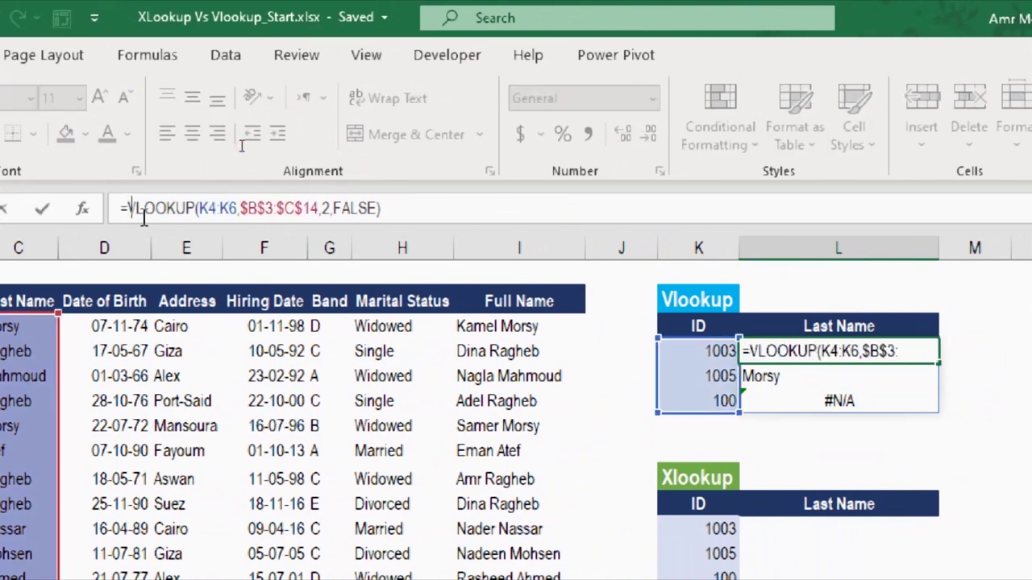
type("IFNA(")
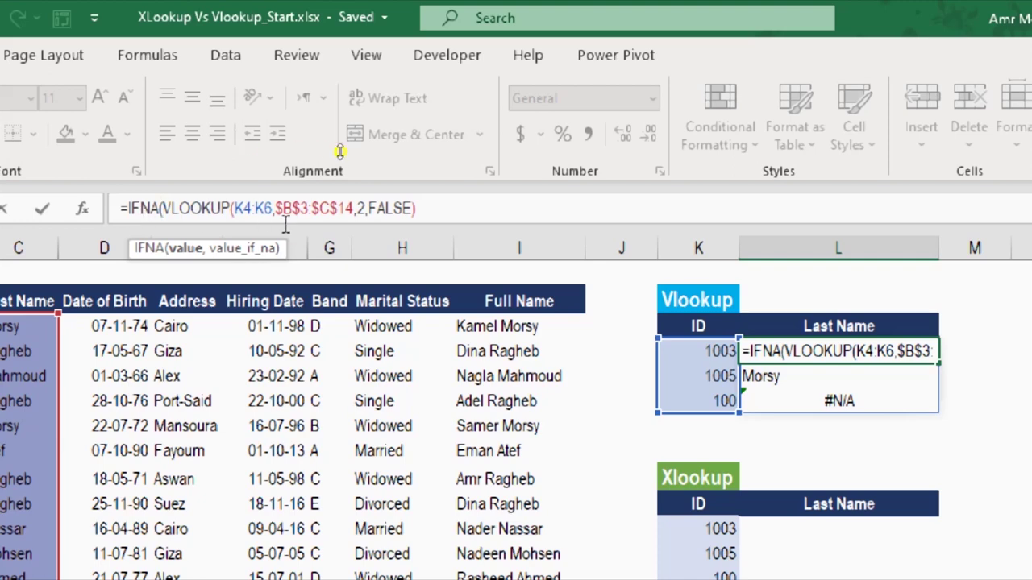
left_click(427, 209)
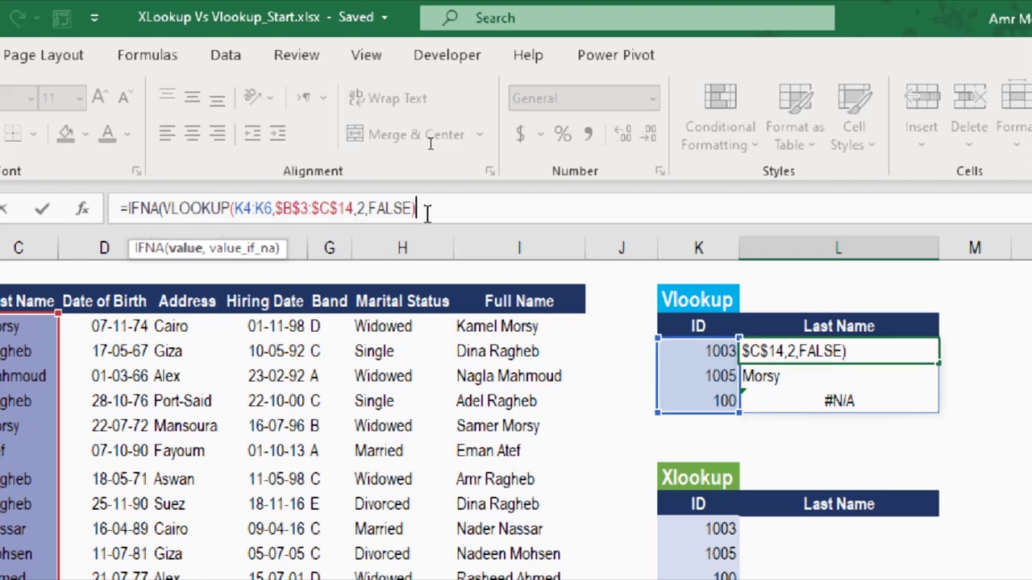
type(",")
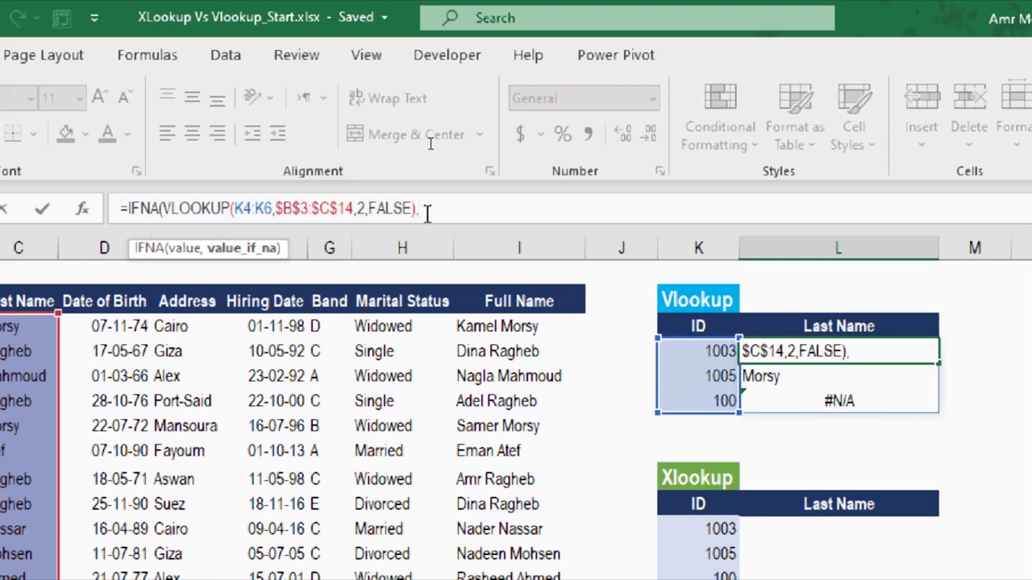
left_click(185, 249)
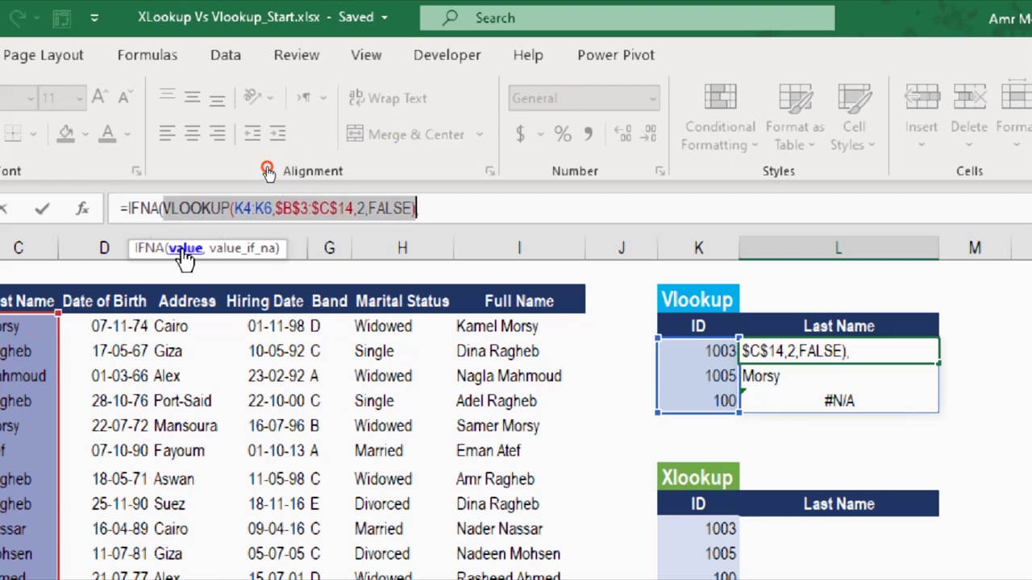
Complete L4's IFNA formula with "NotFound" as the value_if_na argument
left_click(442, 209)
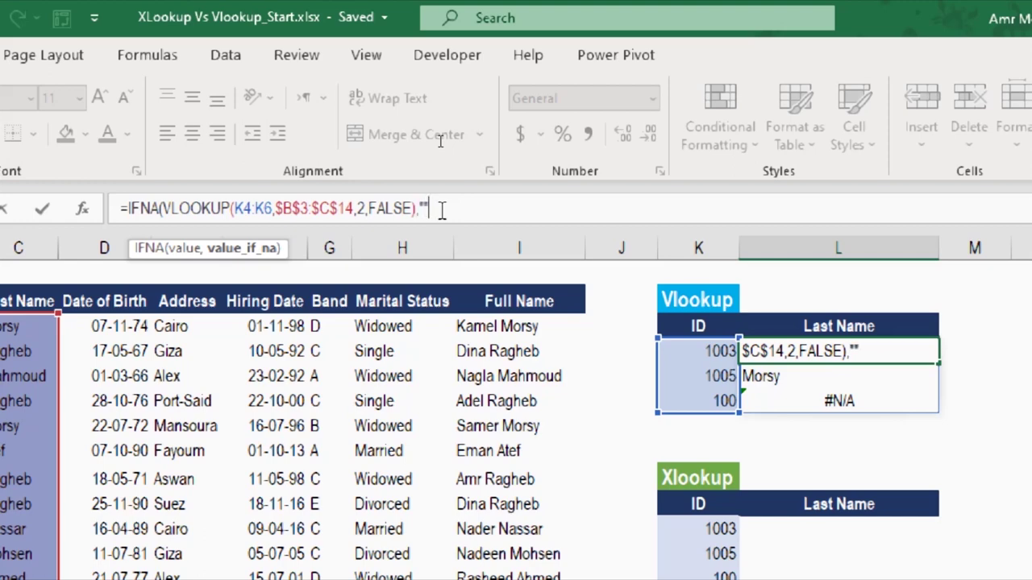
type("\"NotFo")
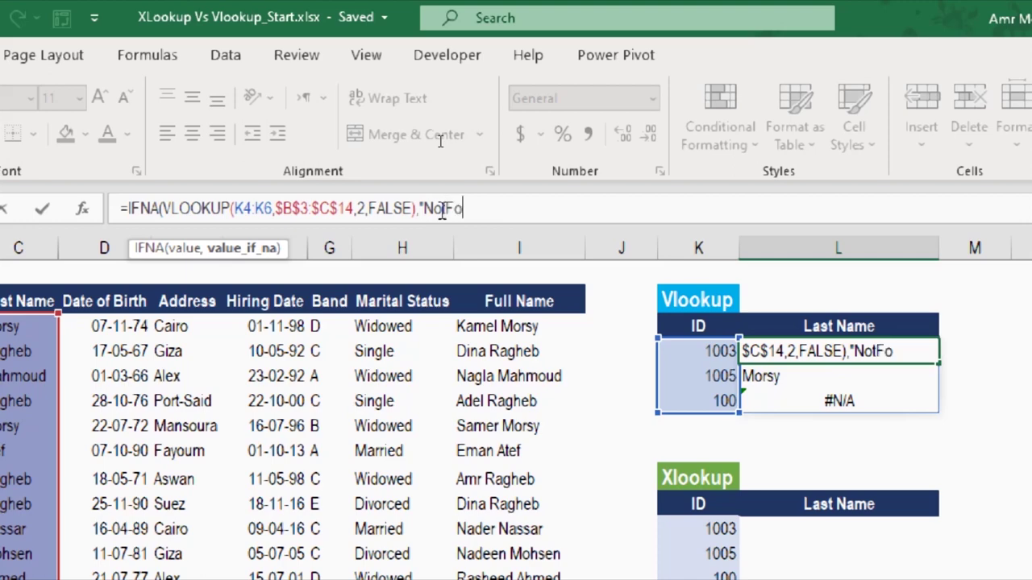
type("und\"")
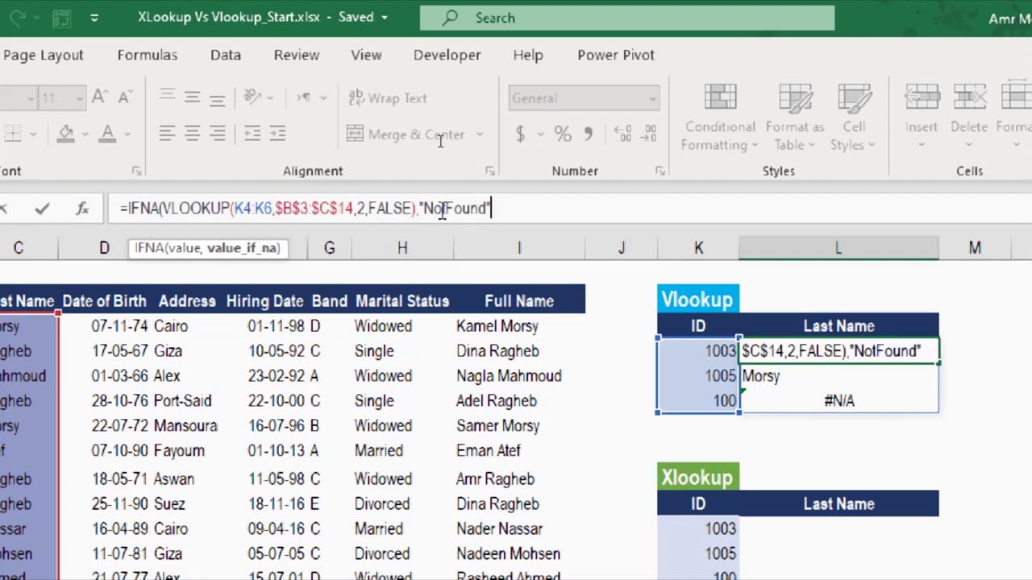
type(")")
key("Return")
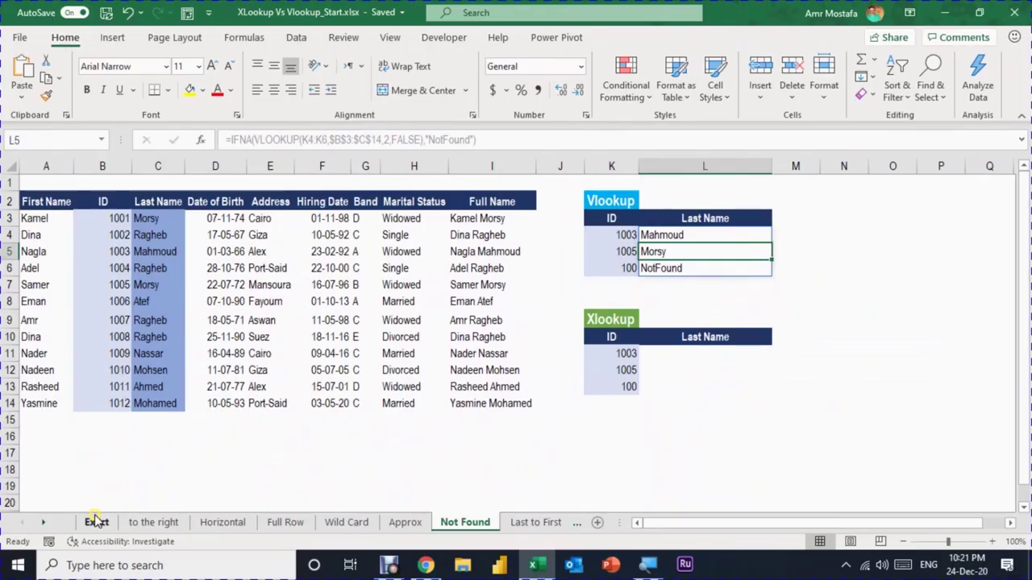
Enter =XLOOKUP(K11:K13,B3:B14,C3:C14) in L11 to return the last names for the Xlookup table's IDs
double_click(708, 359)
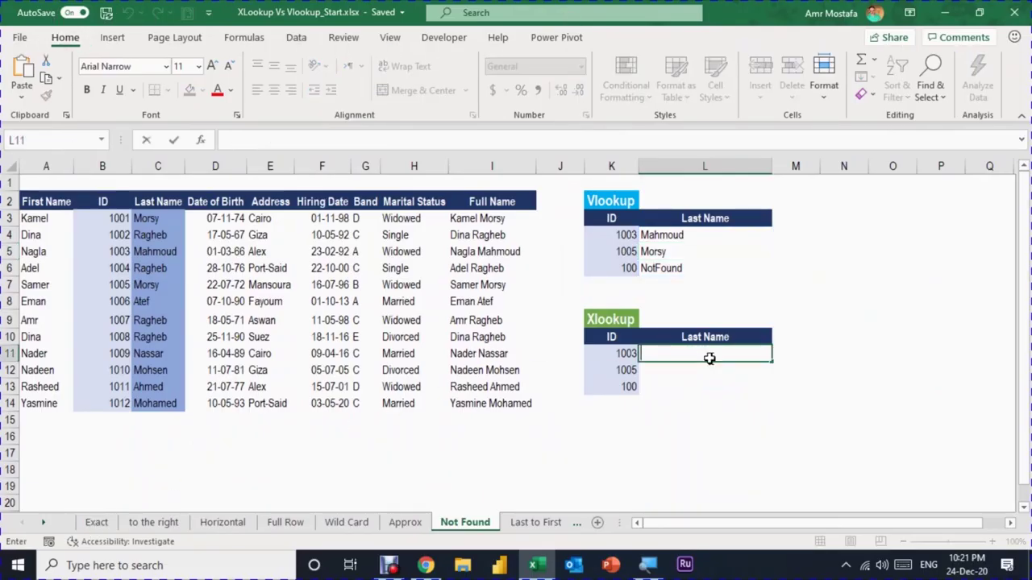
type("=XLOOKUP(K11:K13,B3:B14,C3:C14)")
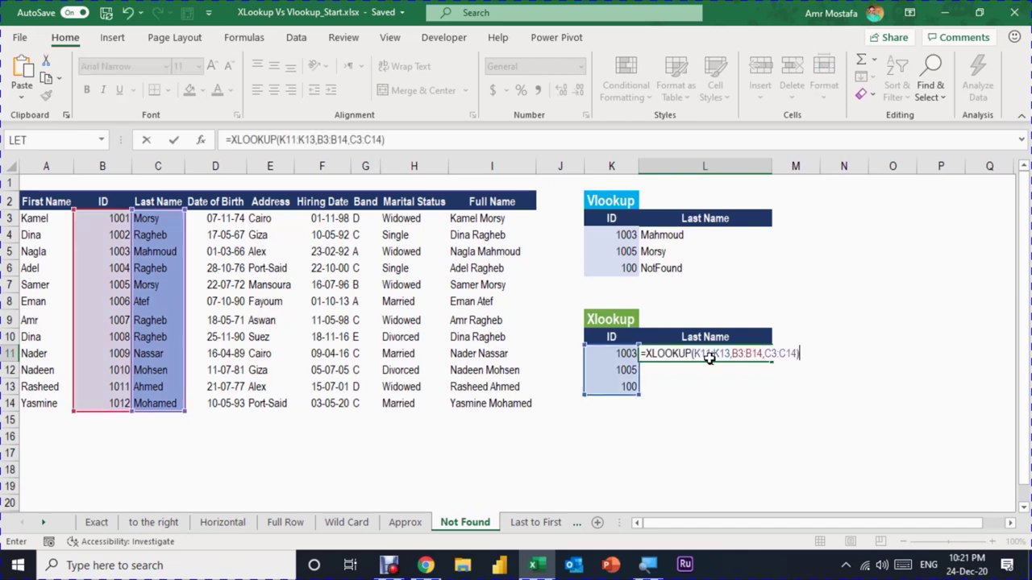
key("Return")
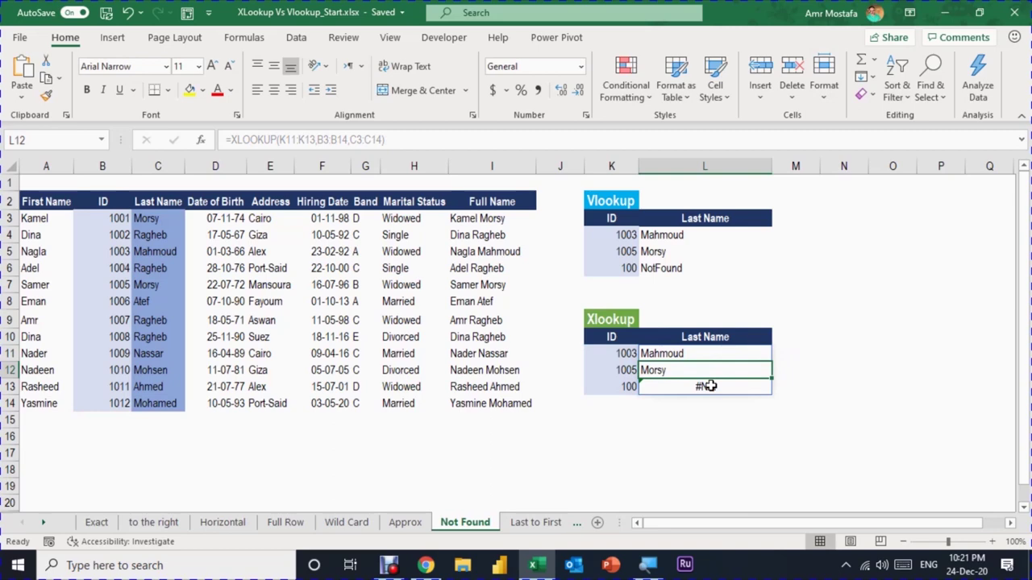
Add "NotFound" as the if_not_found argument of the XLOOKUP formula in L11
left_click(657, 352)
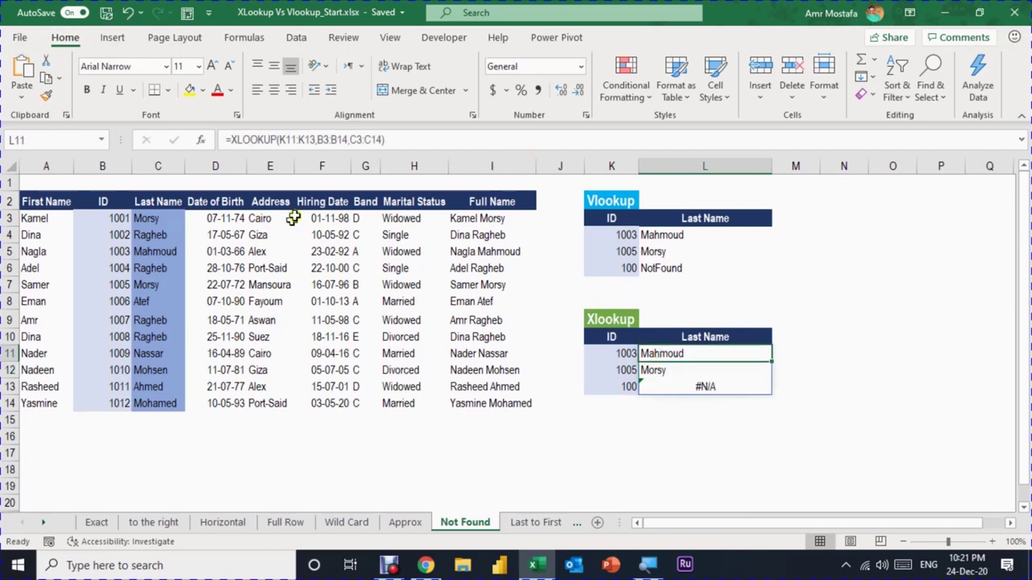
left_click(402, 143)
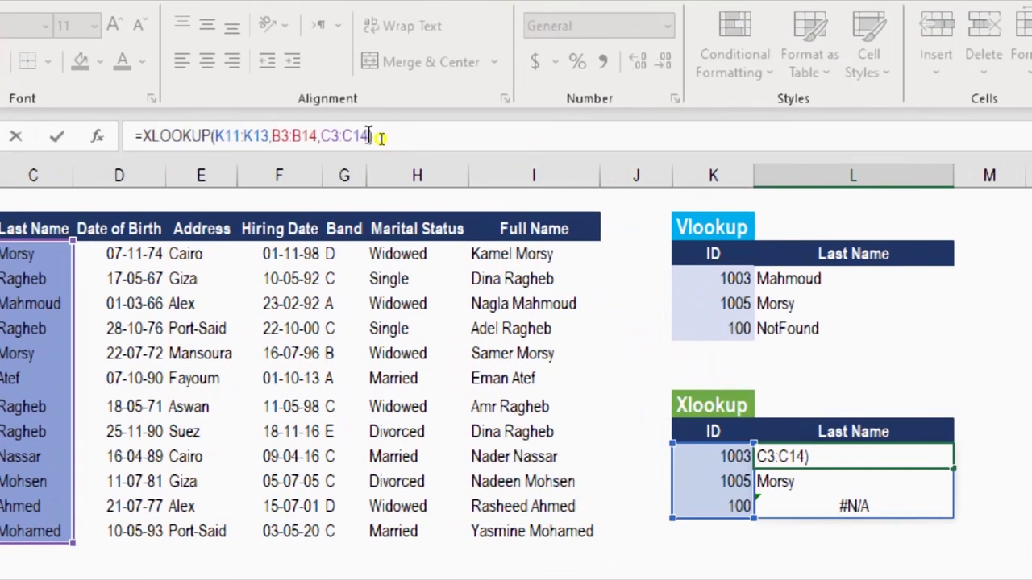
left_click(379, 137)
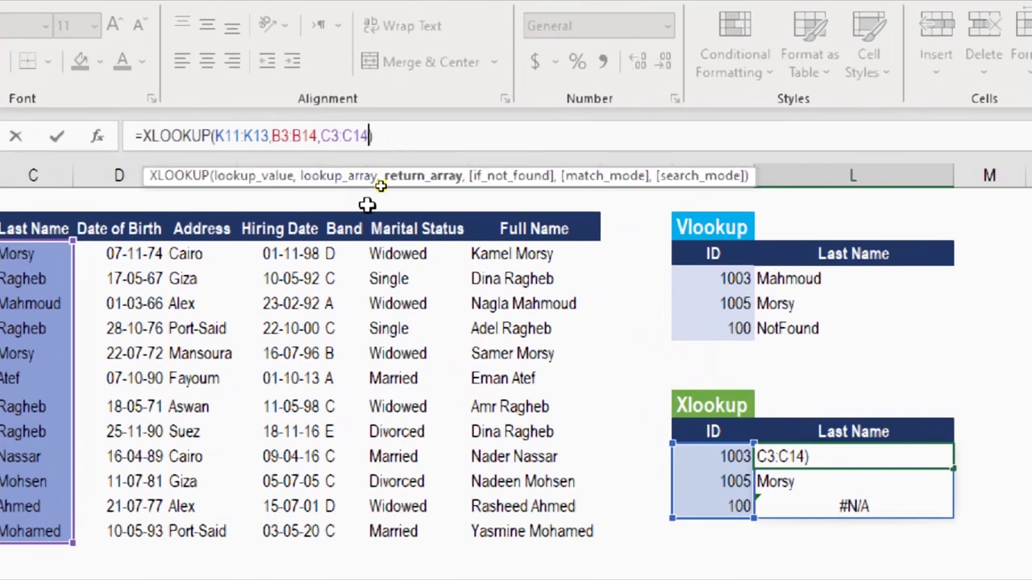
type(",")
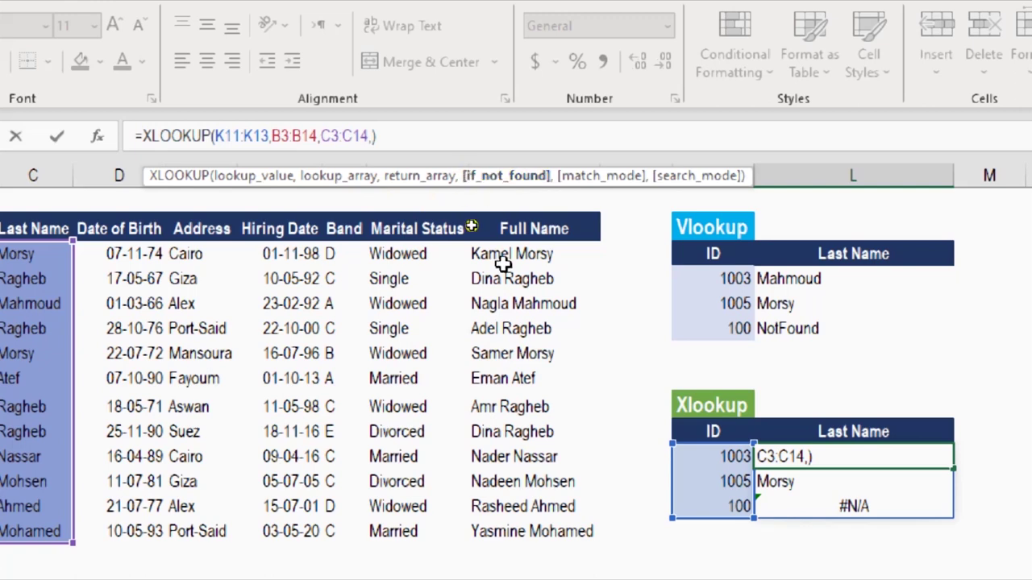
type("\"NotFound")
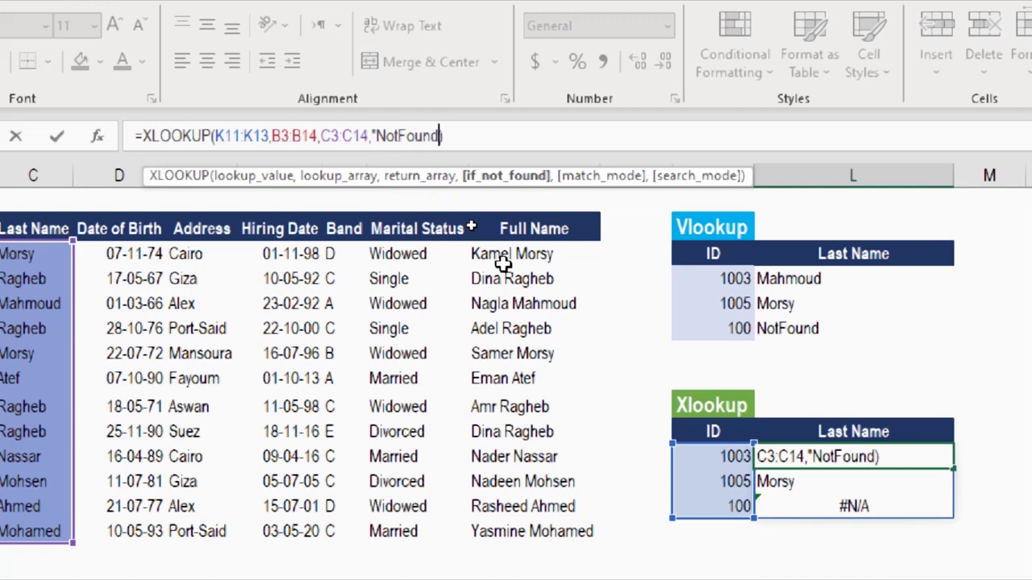
type("\")")
key("Return")
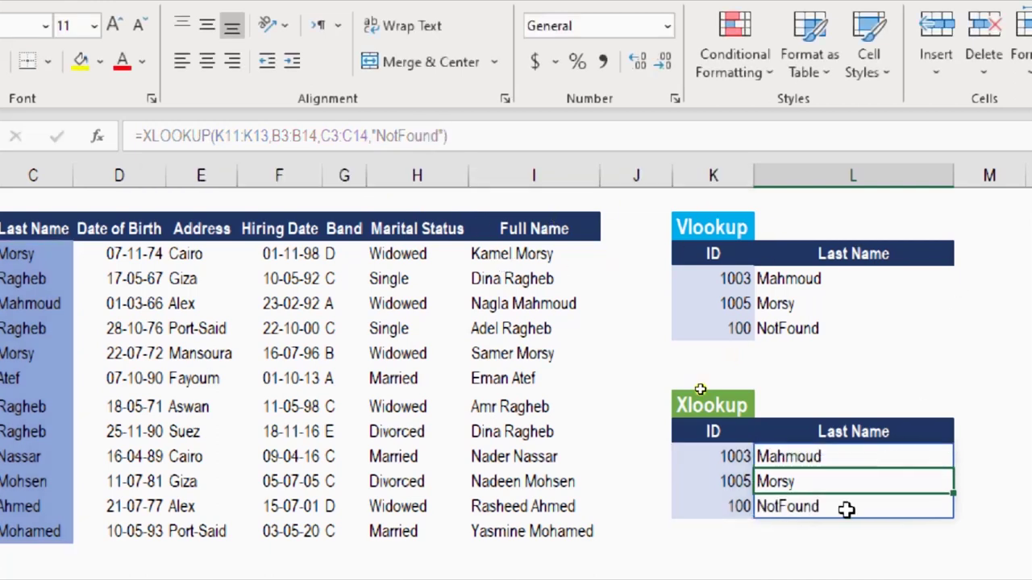
Compare the XLOOKUP formula in L11 with the IFNA and VLOOKUP formula in L4
left_click(761, 456)
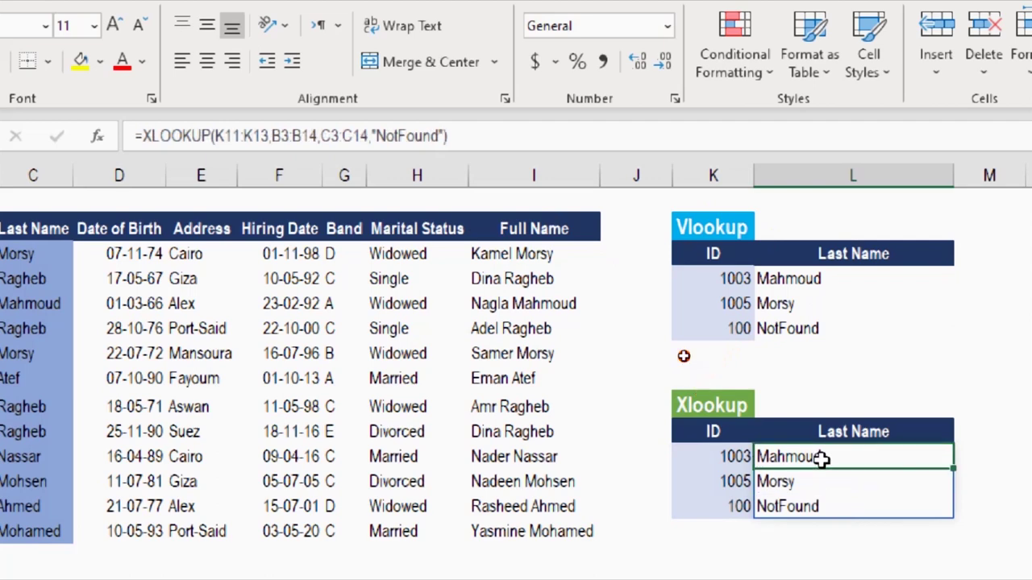
left_click(822, 280)
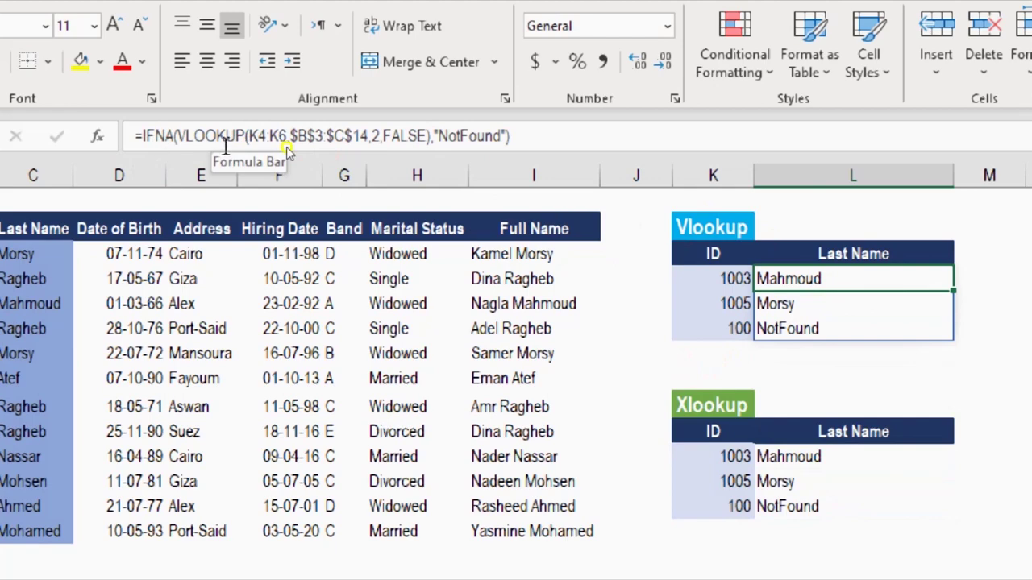
left_click(800, 458)
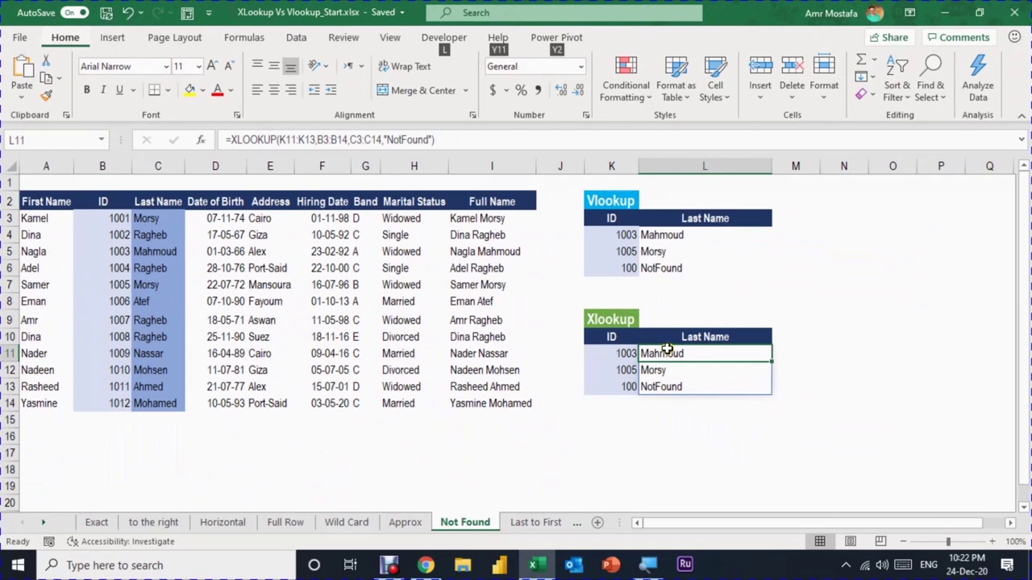
left_click(570, 302)
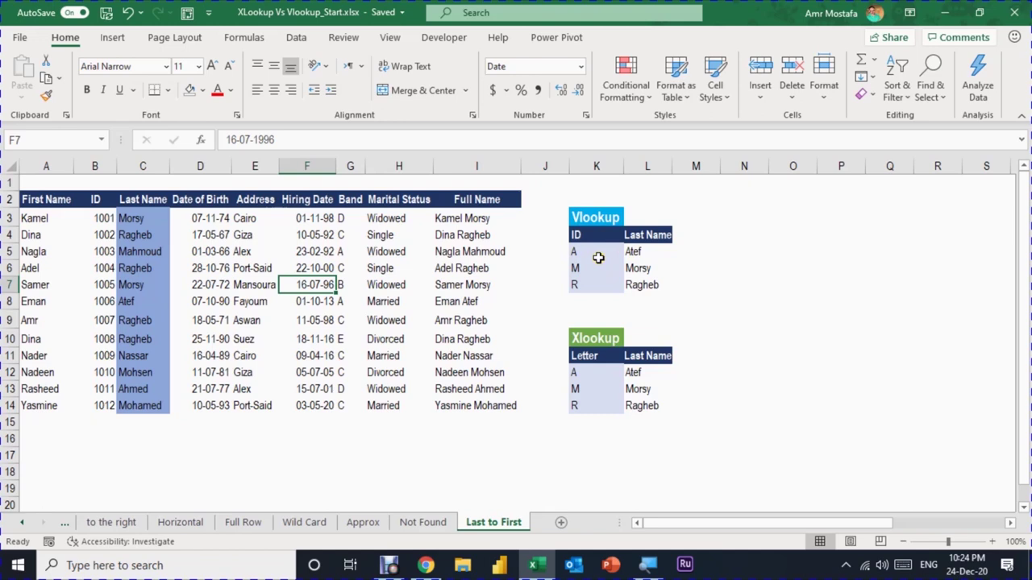
Color the last names starting with A, in C8 and C13, red
left_click(130, 300)
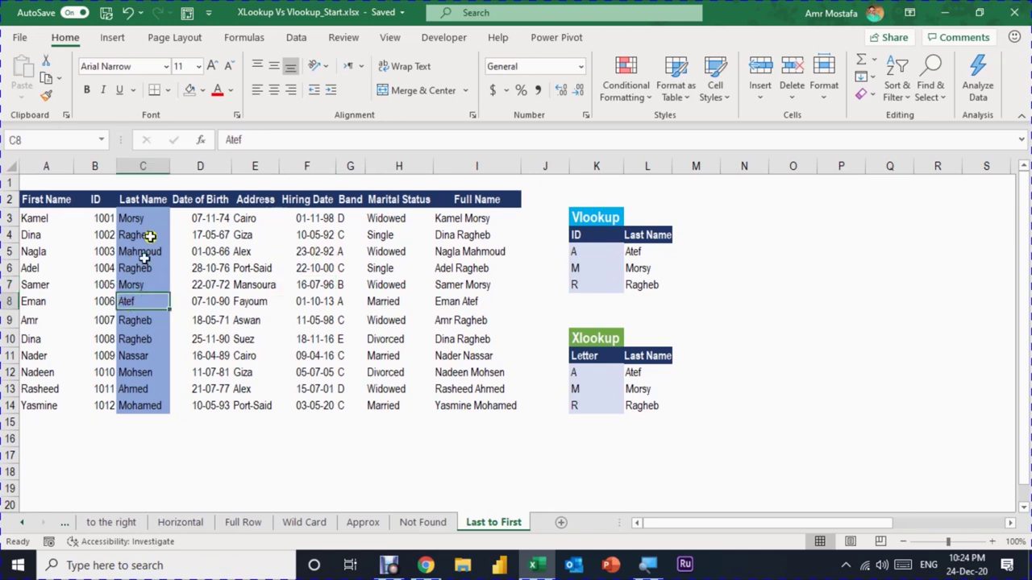
left_click(217, 89)
left_click(138, 390)
left_click(217, 89)
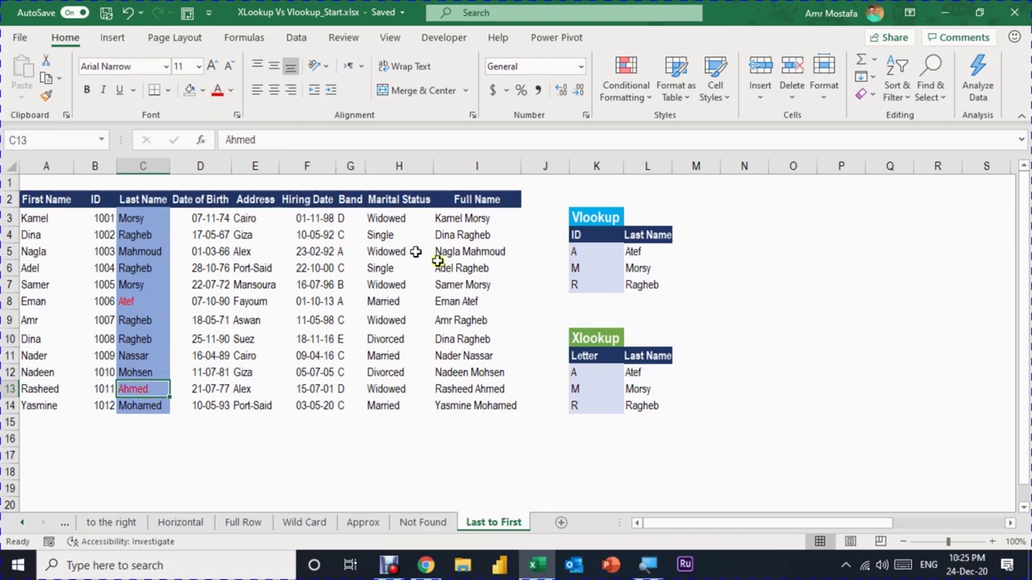
Color the last names starting with M, in C3, C5, C7, C12 and C14, white
left_click(595, 268)
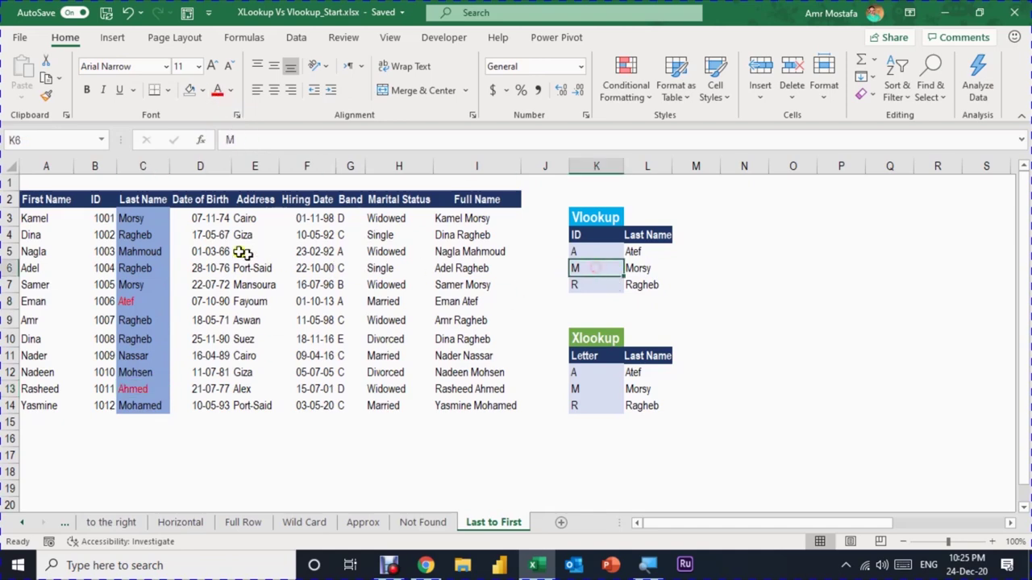
left_click(141, 218)
left_click(234, 90)
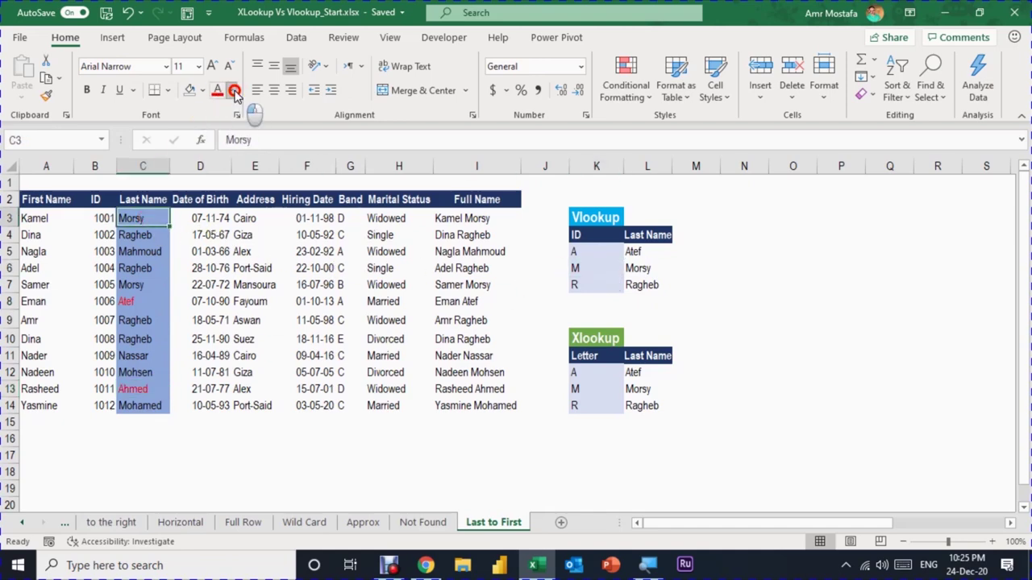
left_click(297, 155)
left_click(152, 251)
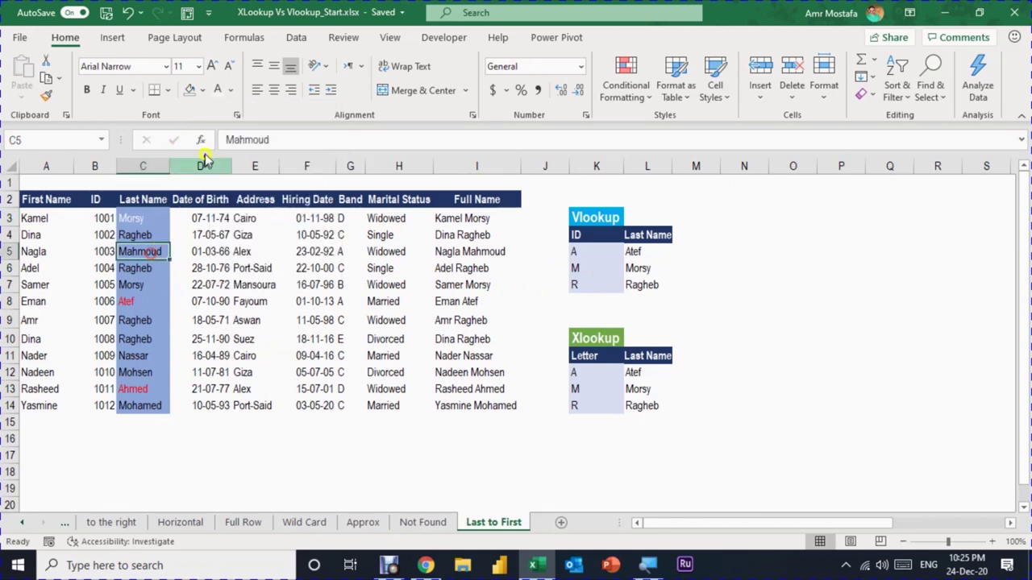
left_click(216, 91)
left_click(144, 284)
left_click(216, 91)
left_click(141, 373)
left_click(216, 90)
left_click(144, 407)
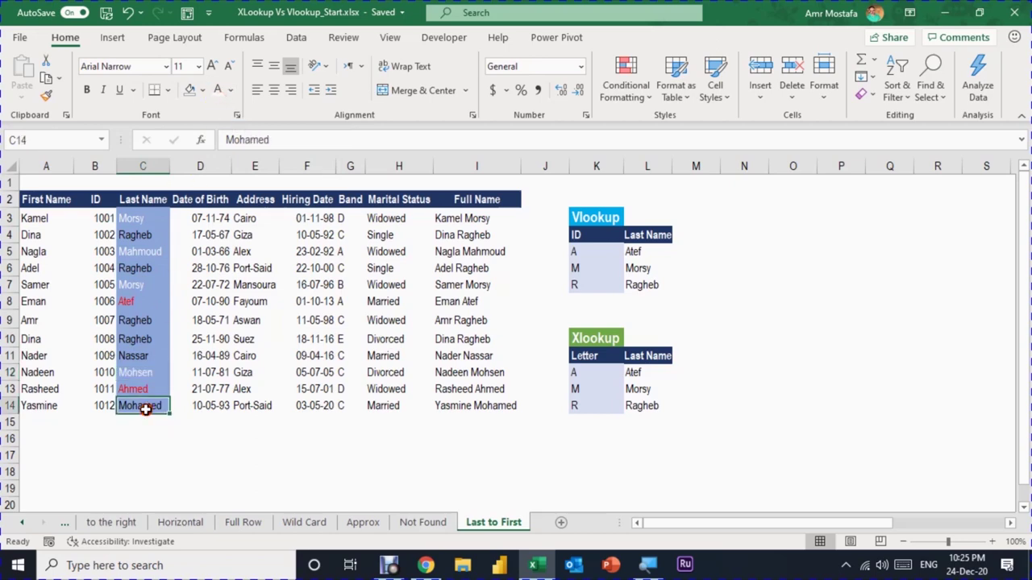
left_click(223, 89)
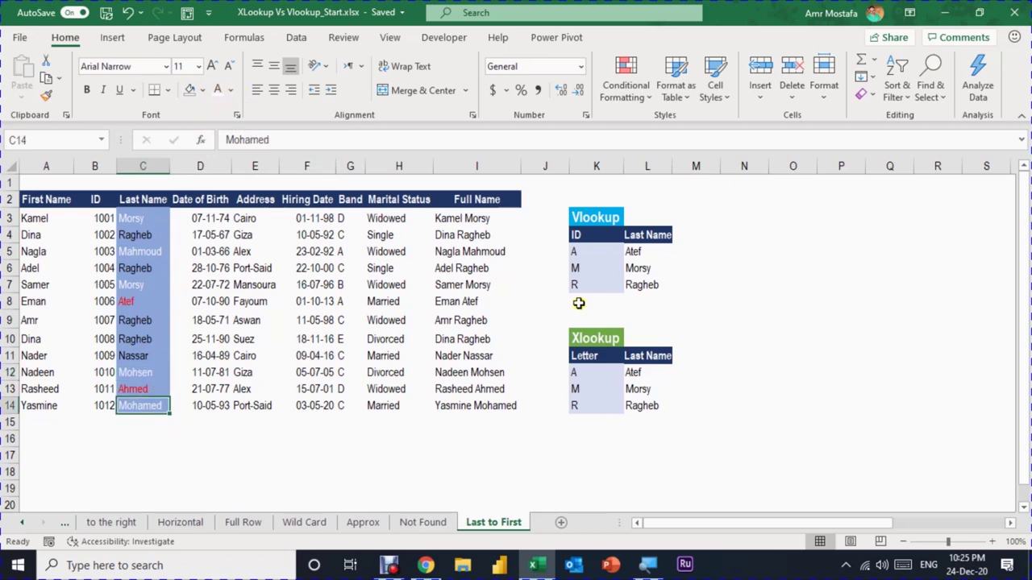
Color the last names starting with R, in C4, C6, C9 and C10, orange
left_click(593, 267)
left_click(598, 285)
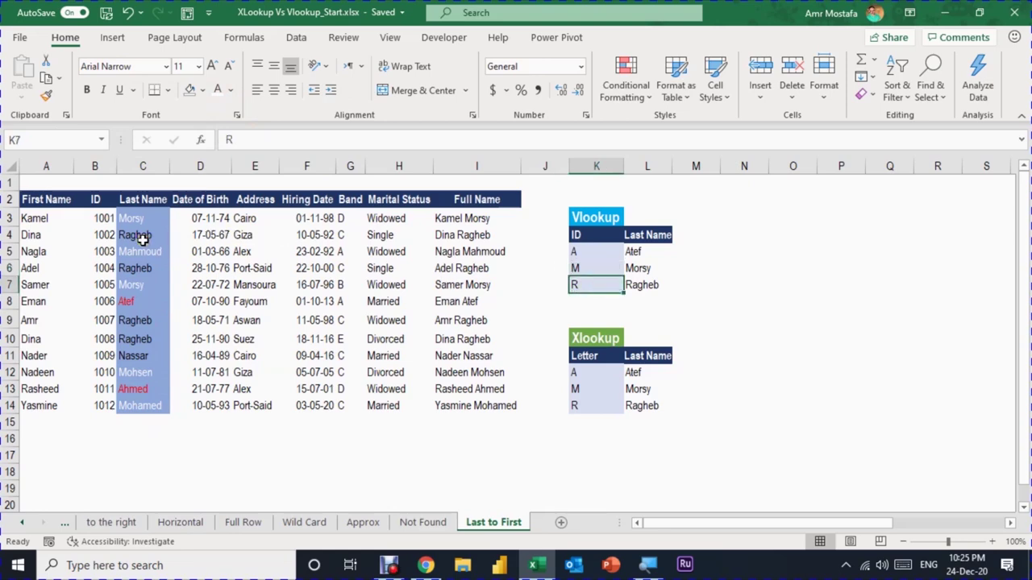
left_click(142, 238)
left_click(147, 268, "ctrl")
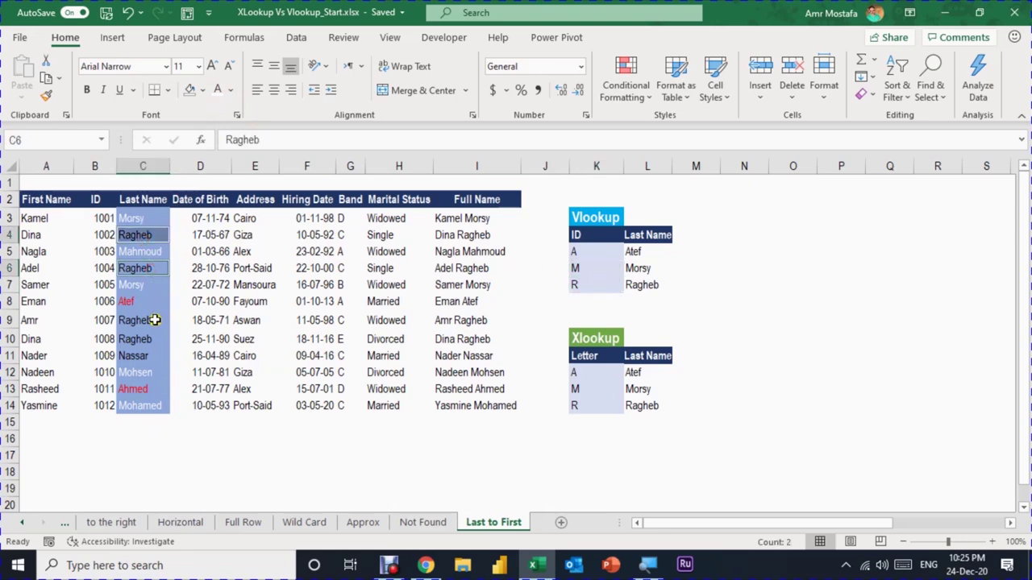
left_click(156, 320, "ctrl")
left_click(153, 339, "ctrl")
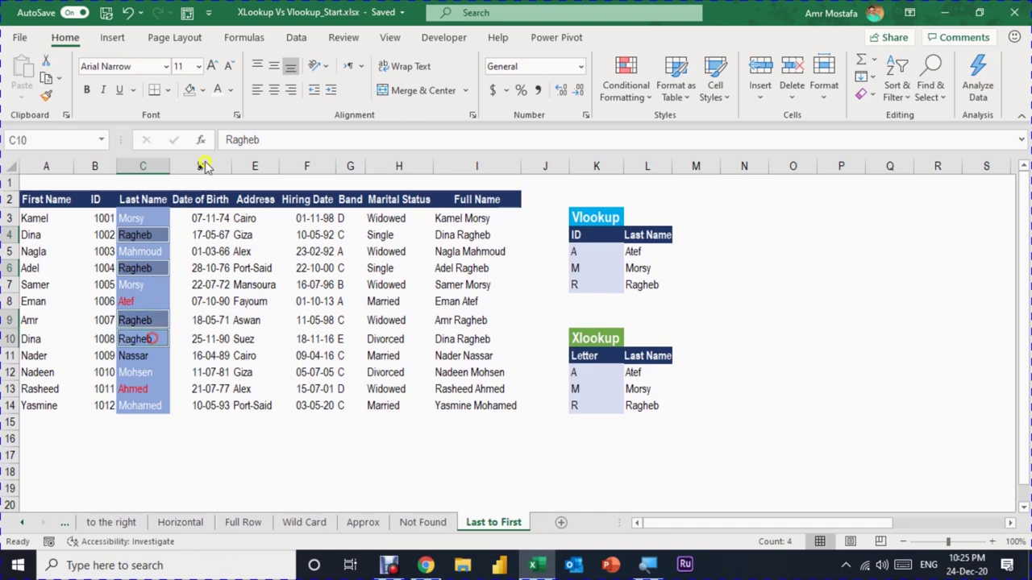
left_click(232, 91)
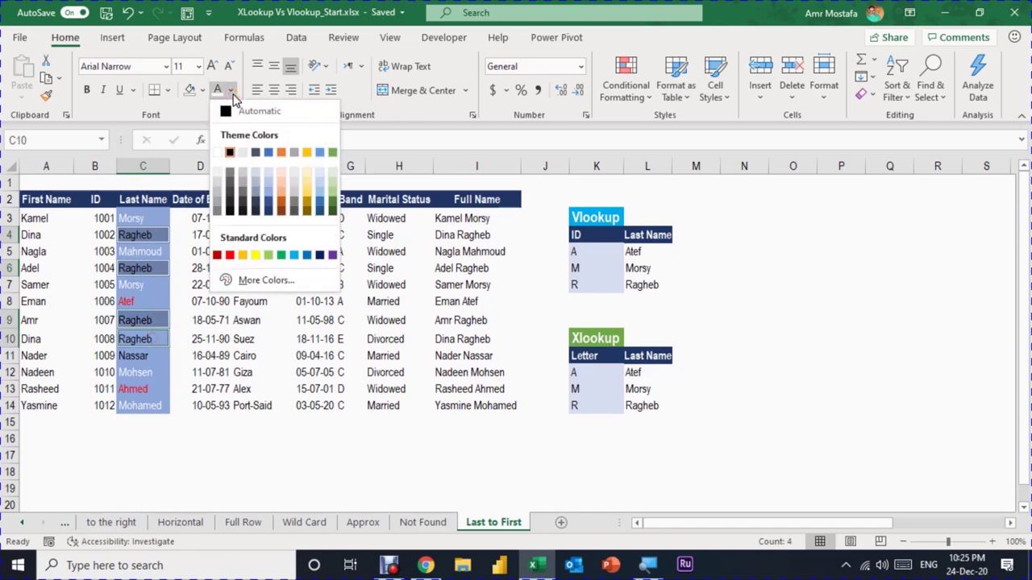
left_click(282, 156)
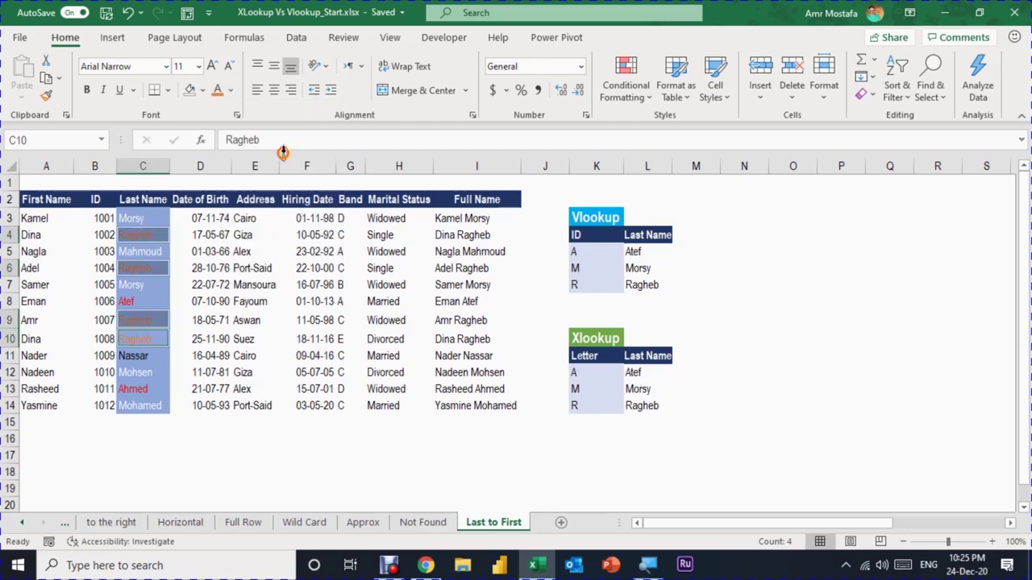
left_click(223, 318)
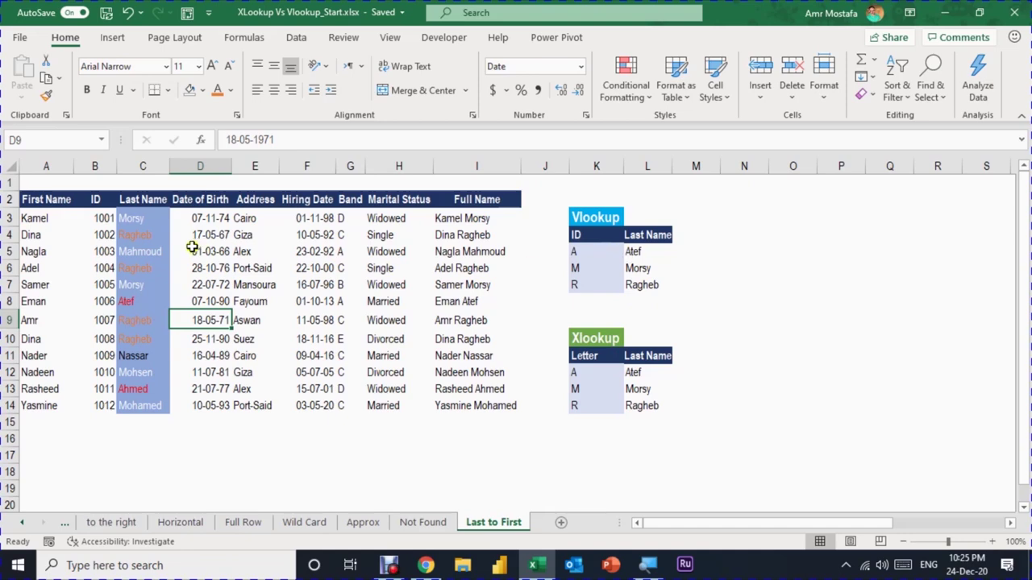
Compare the VLOOKUP results in L5:L6 with the first and last names in column C that start with A and M
left_click(147, 299)
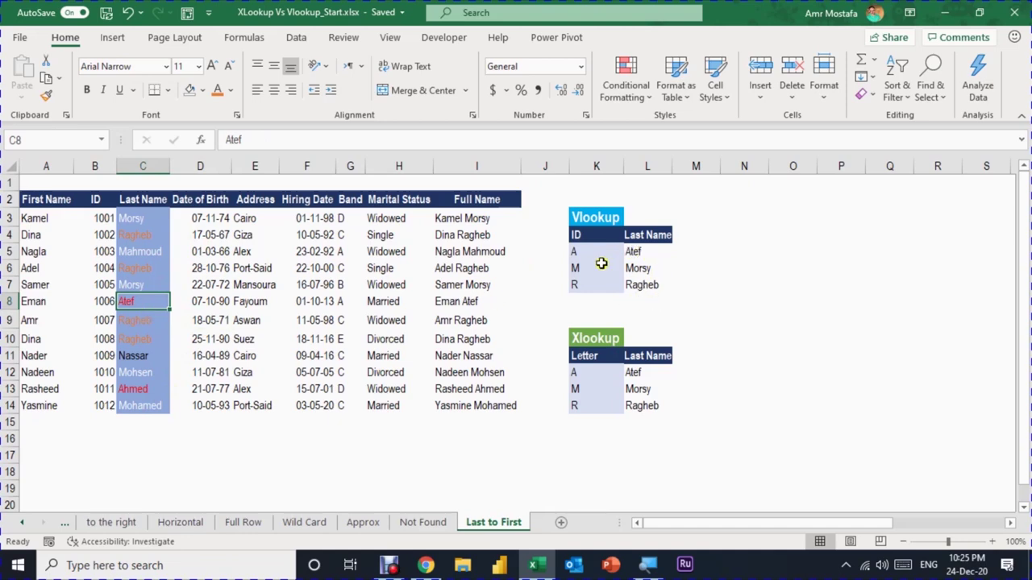
left_click(147, 225)
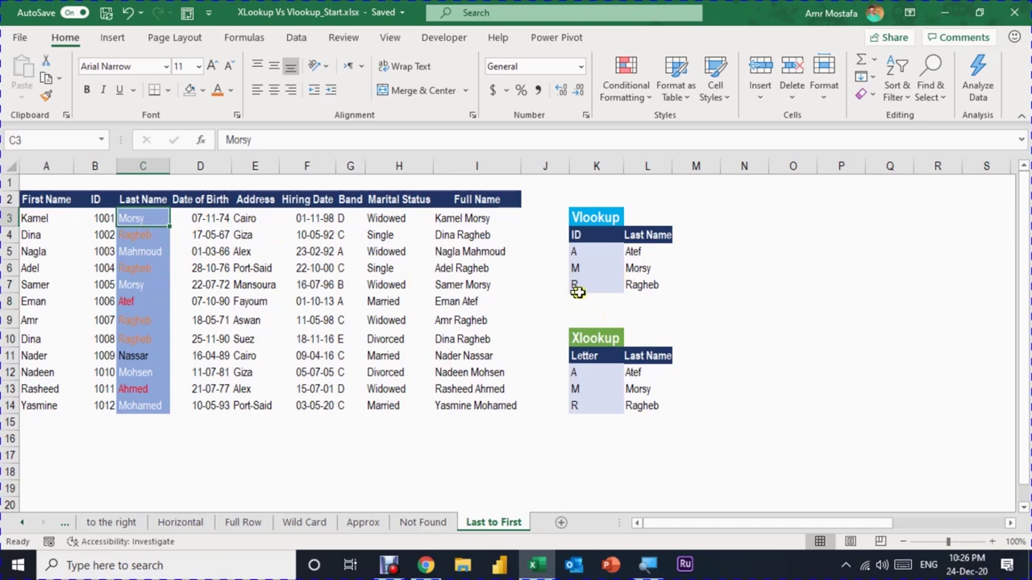
key("Return")
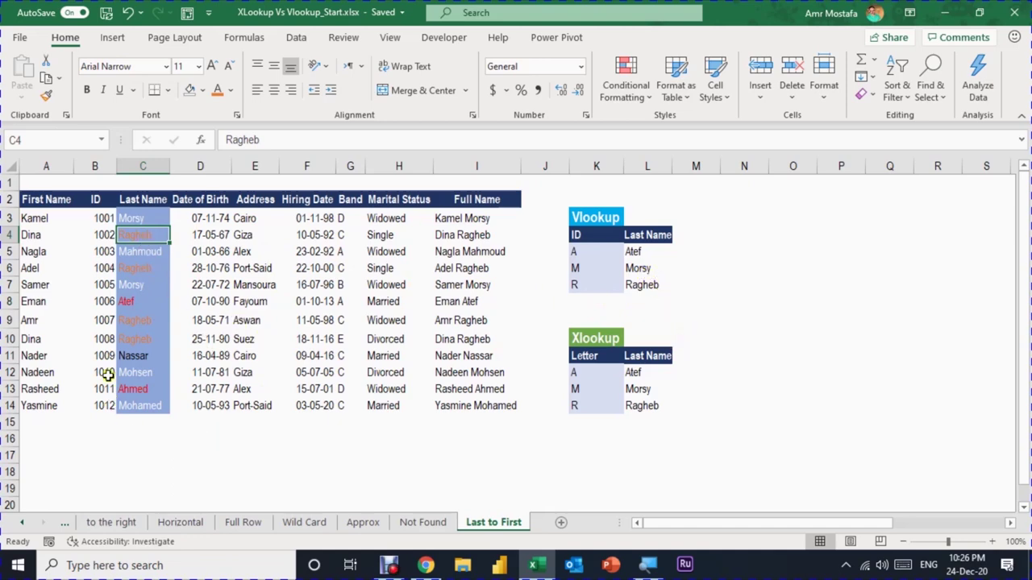
left_click(654, 251)
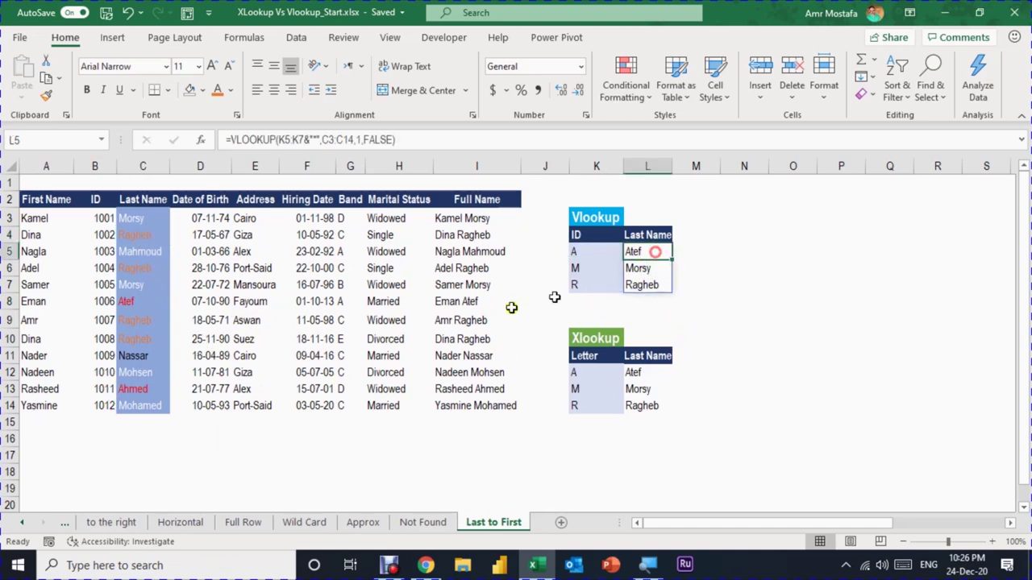
left_click(123, 389)
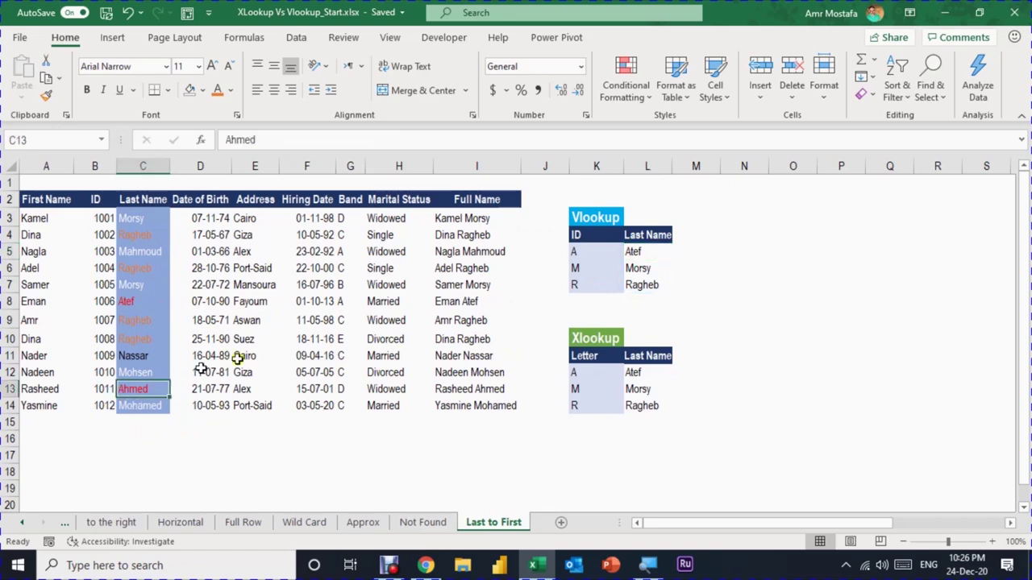
left_click(633, 271)
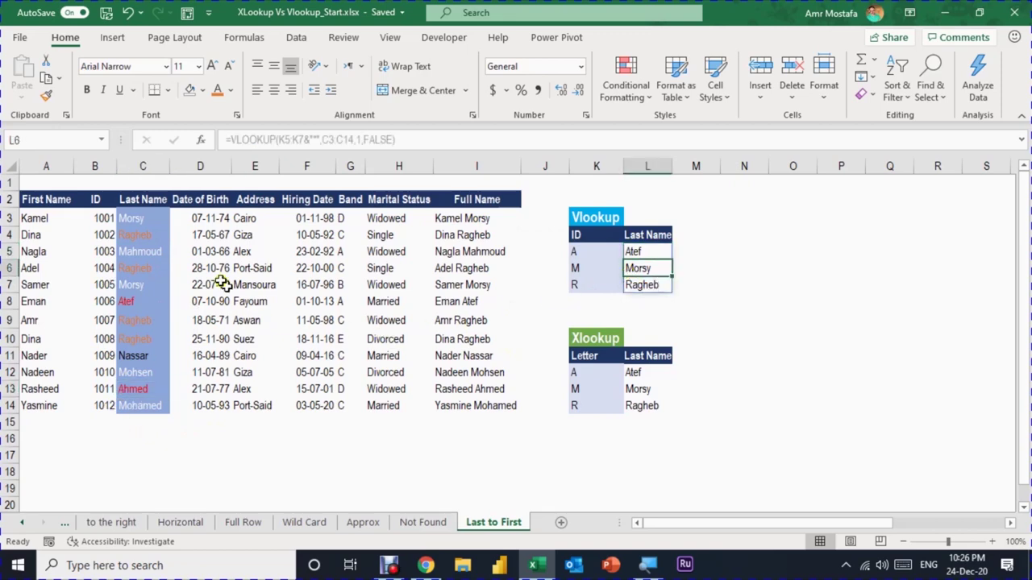
left_click(145, 409)
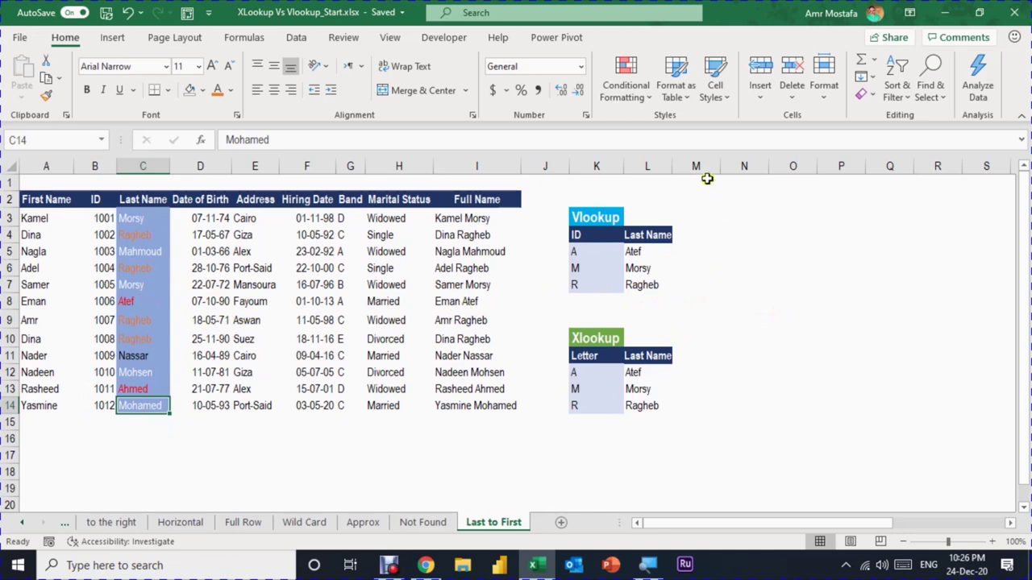
Delete the empty columns from N onward to bring the second Vlookup and Xlookup tables beside the first ones
left_click(732, 169)
key("ctrl+shift+Right")
right_click(735, 170)
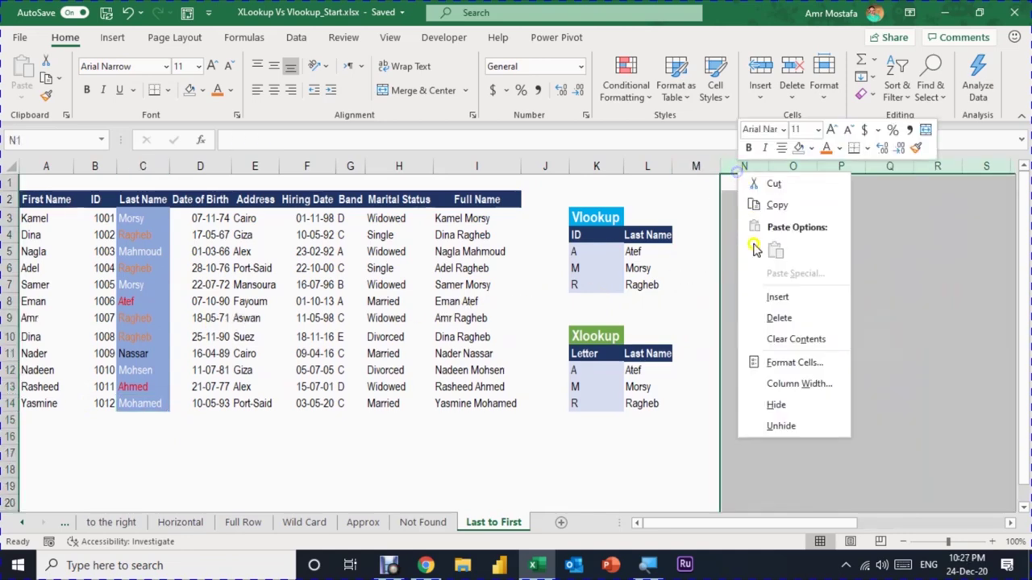
left_click(765, 310)
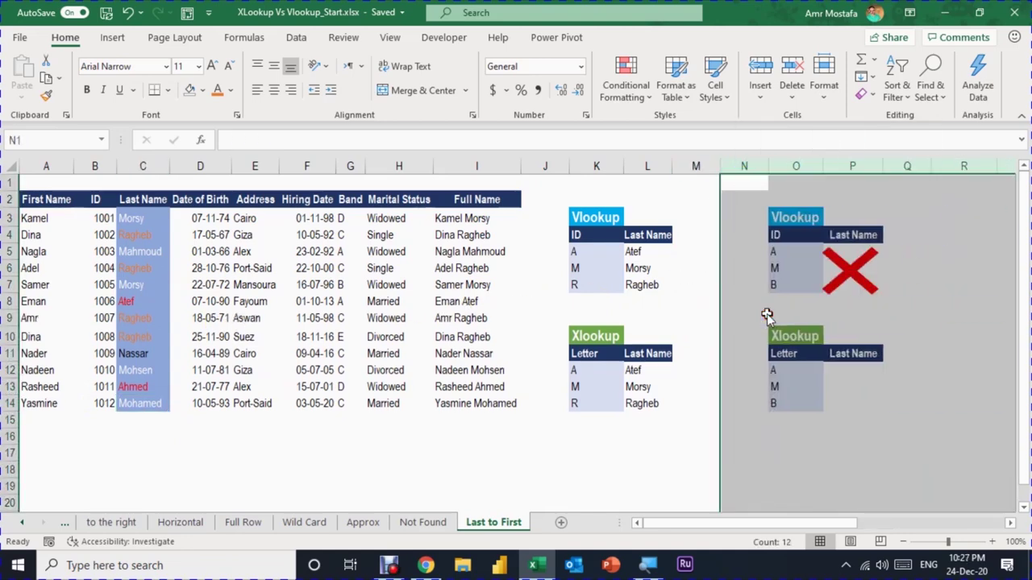
left_click(706, 270)
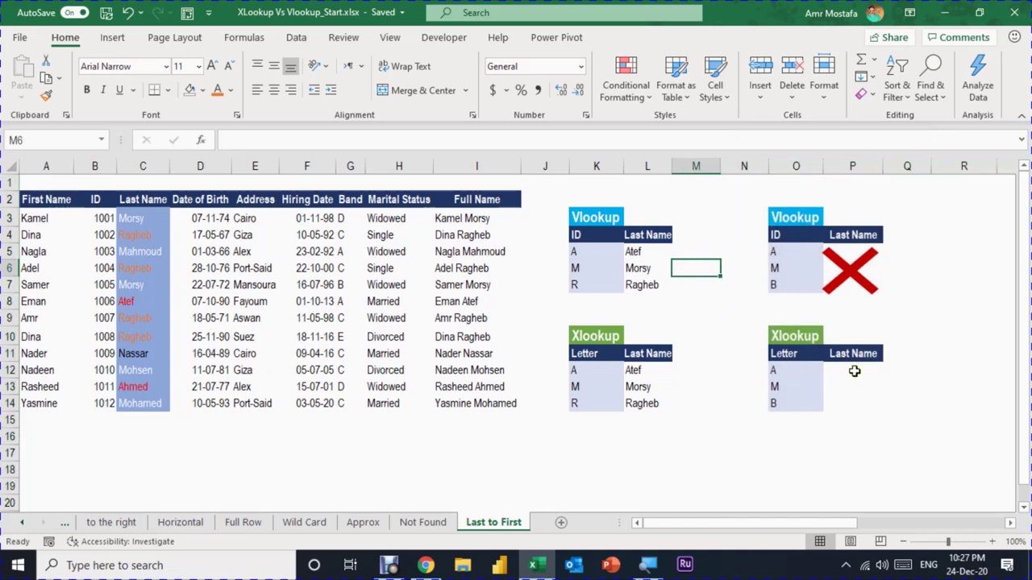
Copy the XLOOKUP formula text from L12 into P12 of the second Xlookup table, keeping its cell references
left_click(652, 371)
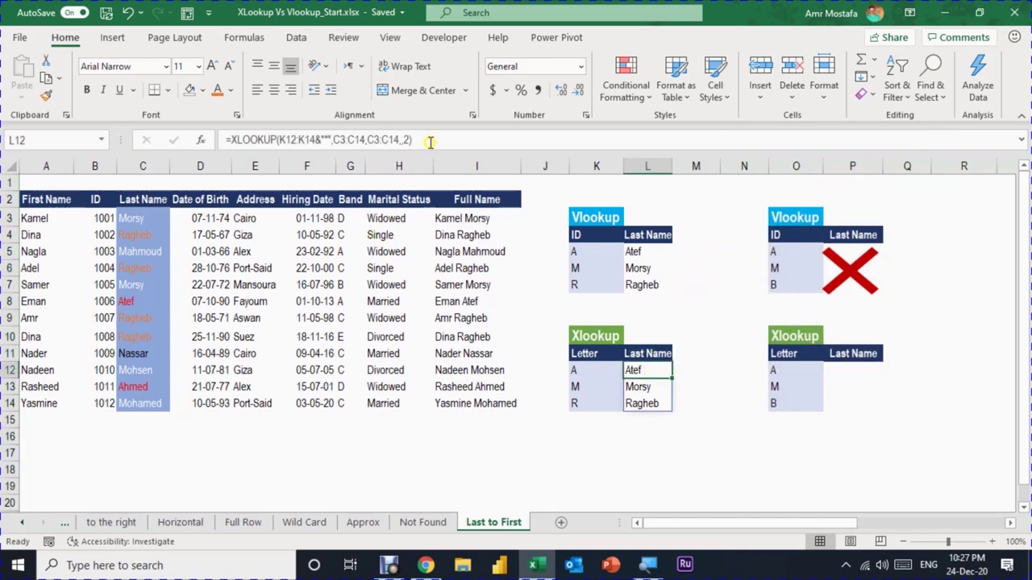
left_click_drag(429, 142, 143, 143)
key("ctrl+c")
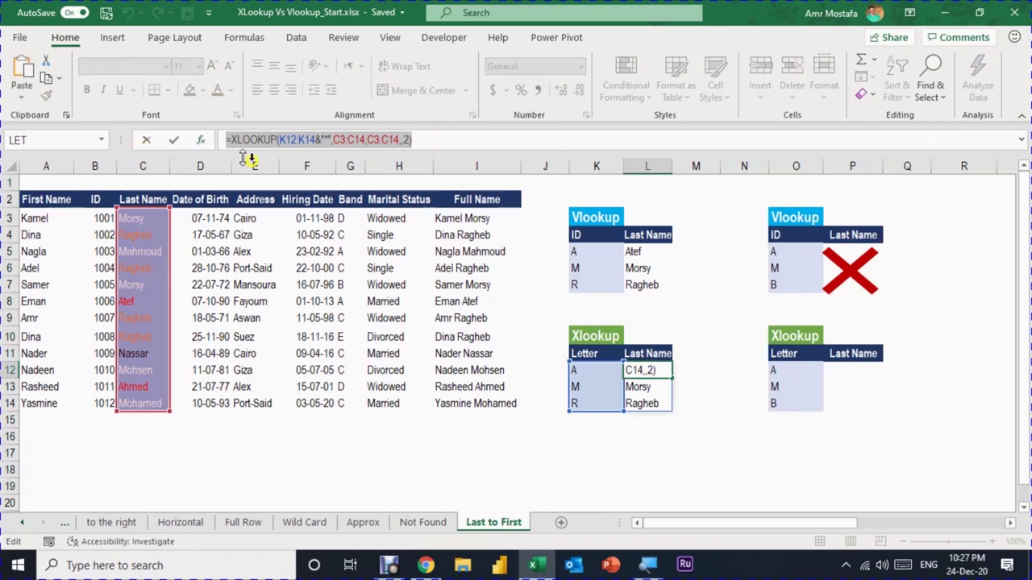
key("Escape")
left_click(846, 370)
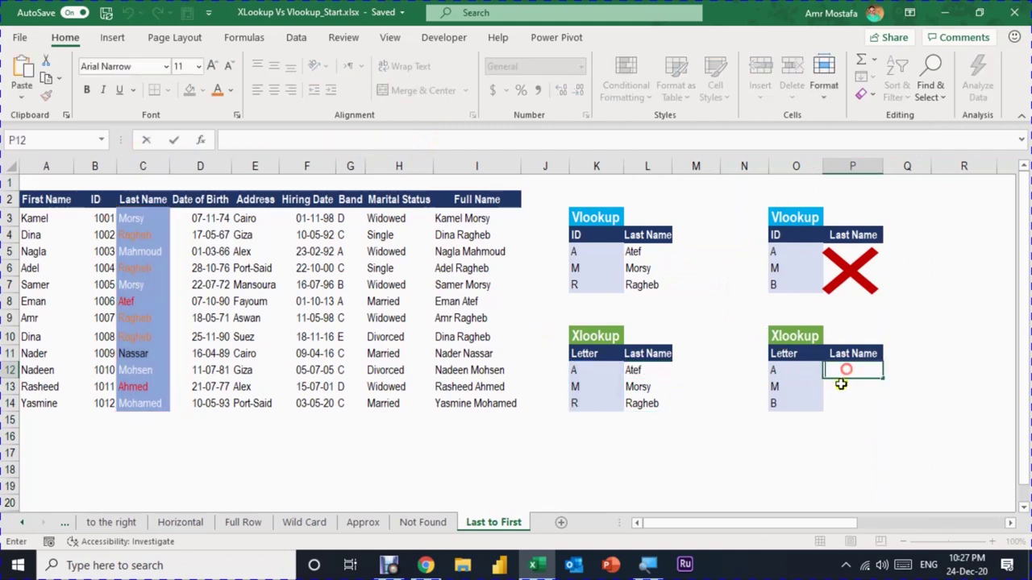
key("ctrl+v")
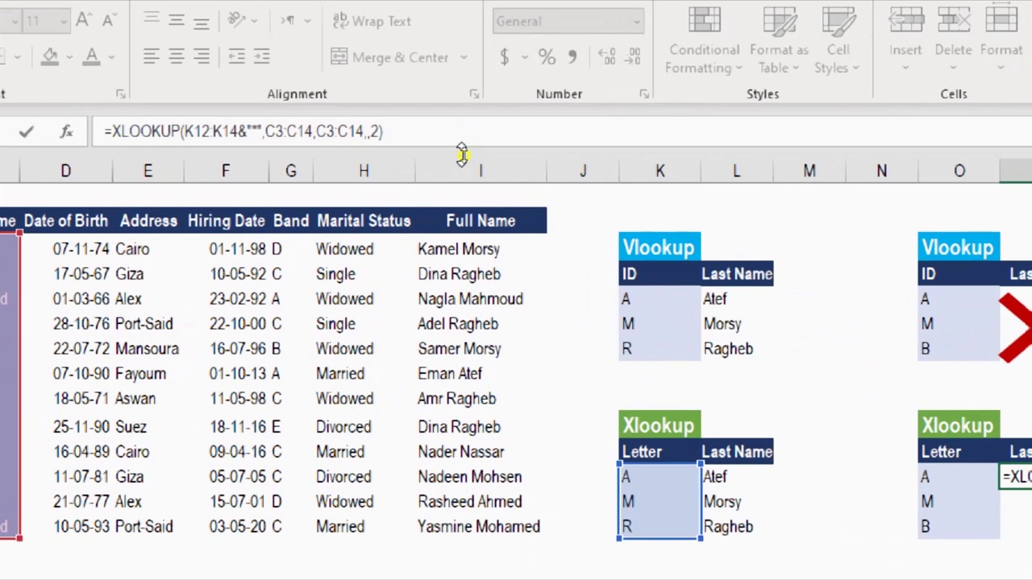
Add search mode -1 (last-to-first) after match mode 2 in P12's XLOOKUP formula, and review the results in P12:P14
left_click(364, 131)
left_click(373, 131)
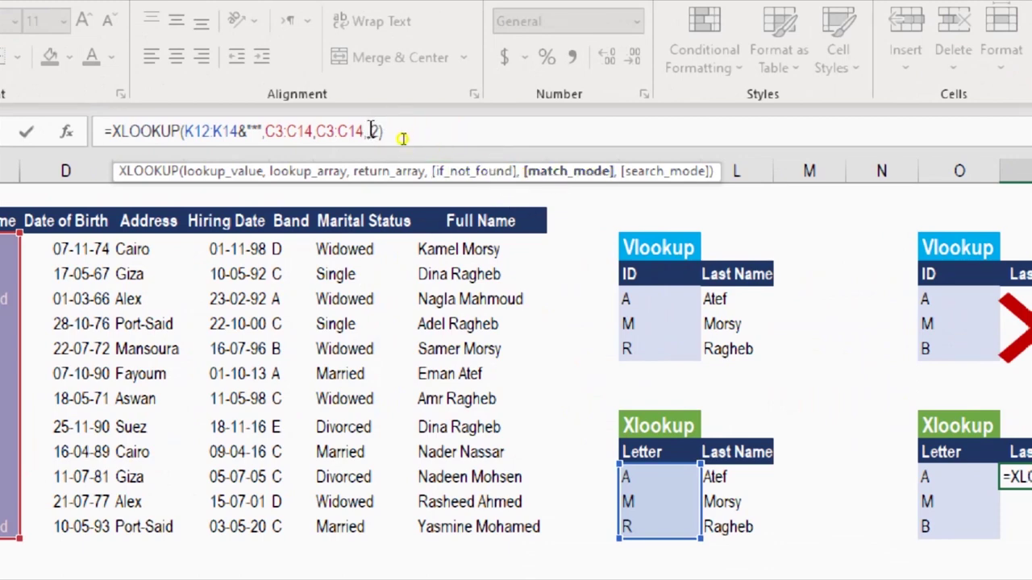
type(",")
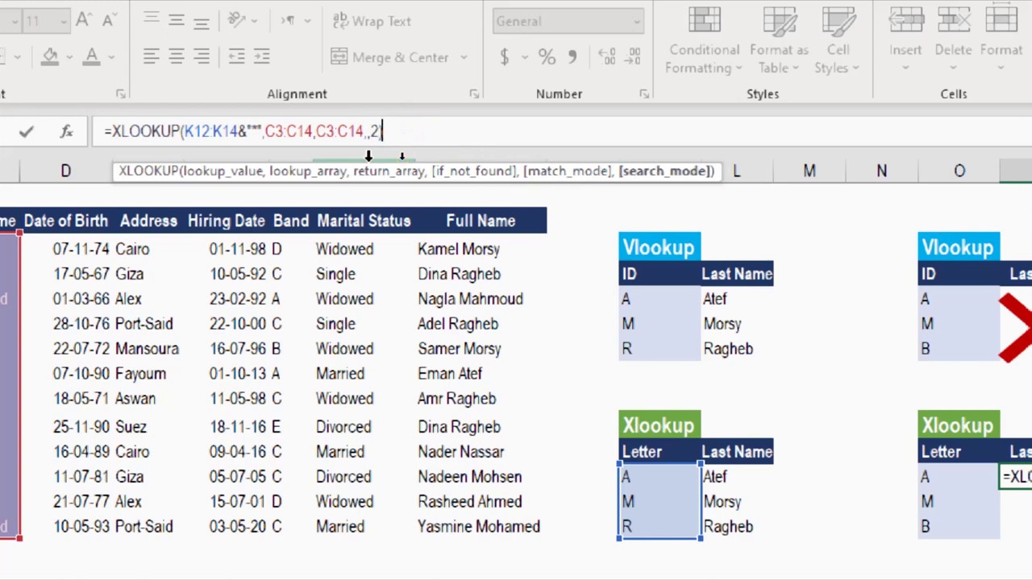
type(",")
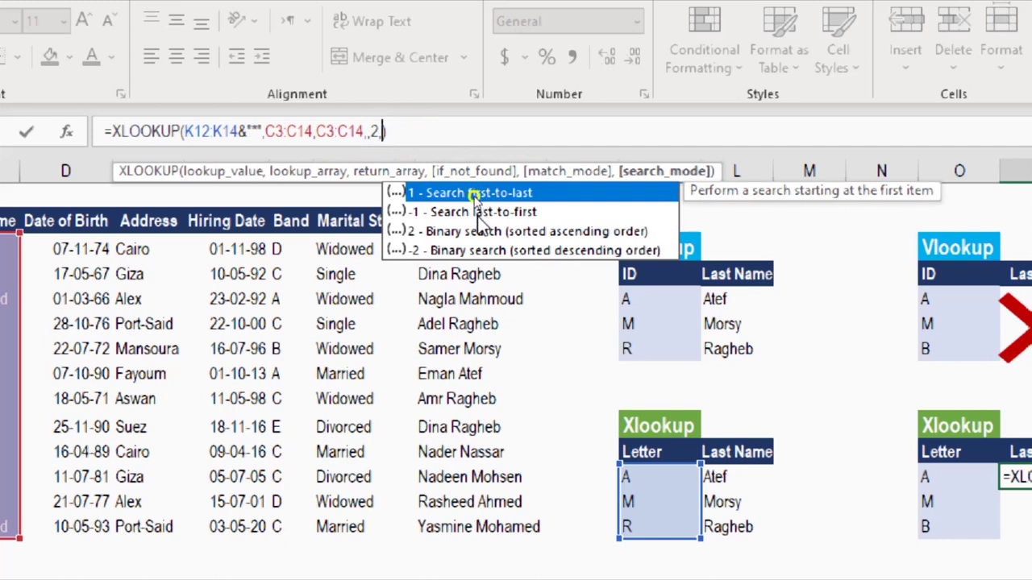
type("-1")
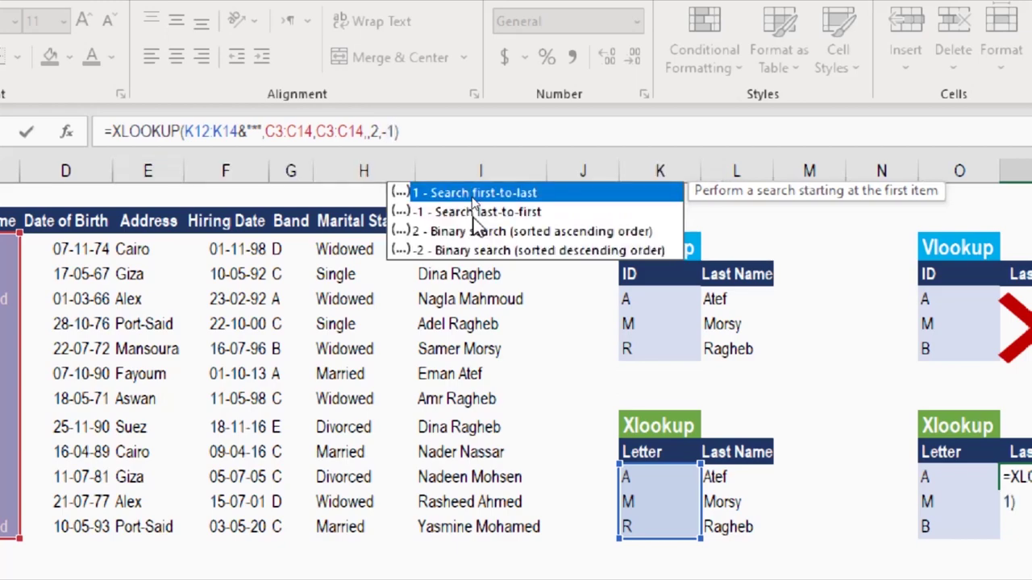
key("Return")
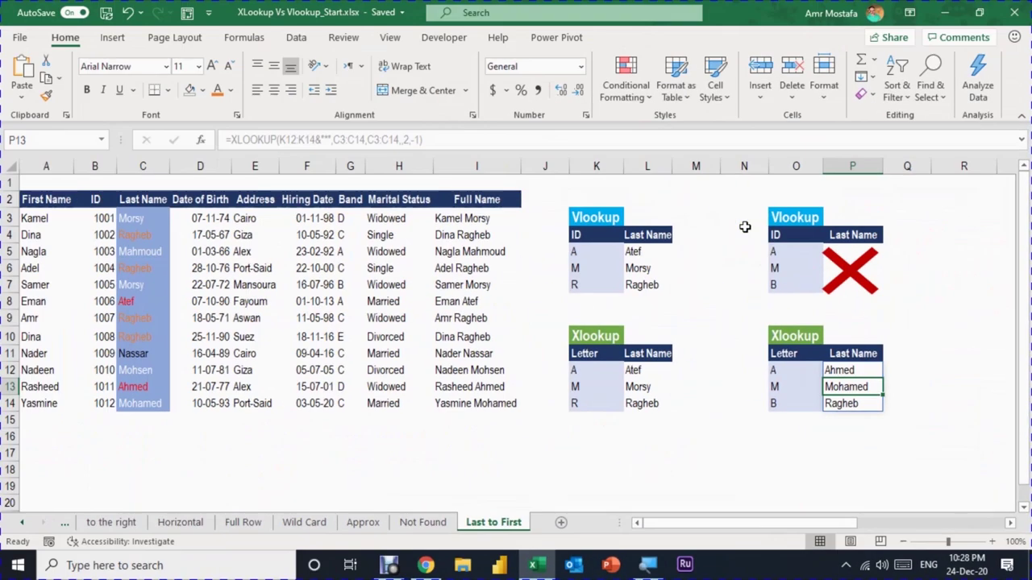
left_click(860, 368)
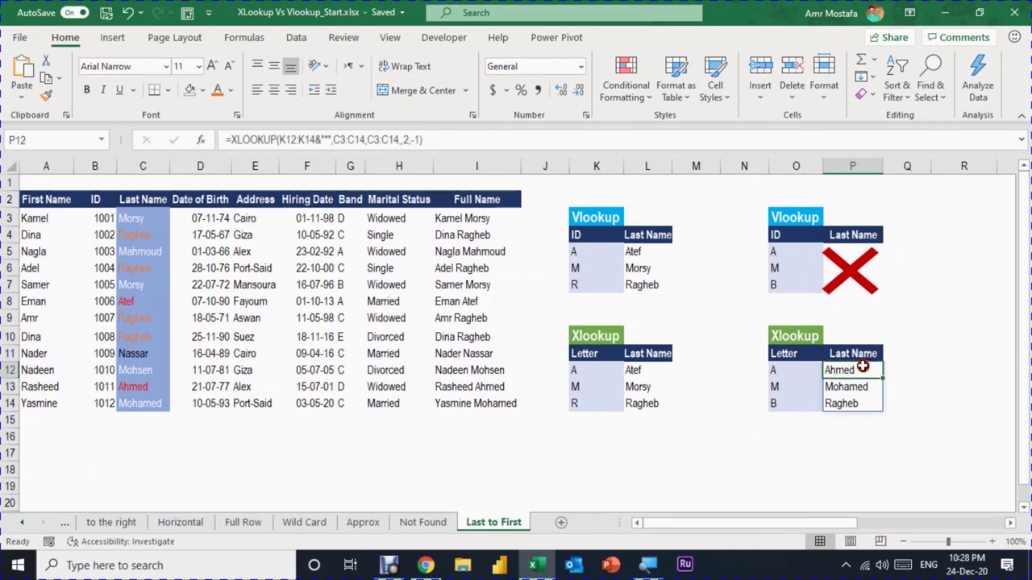
left_click(854, 389)
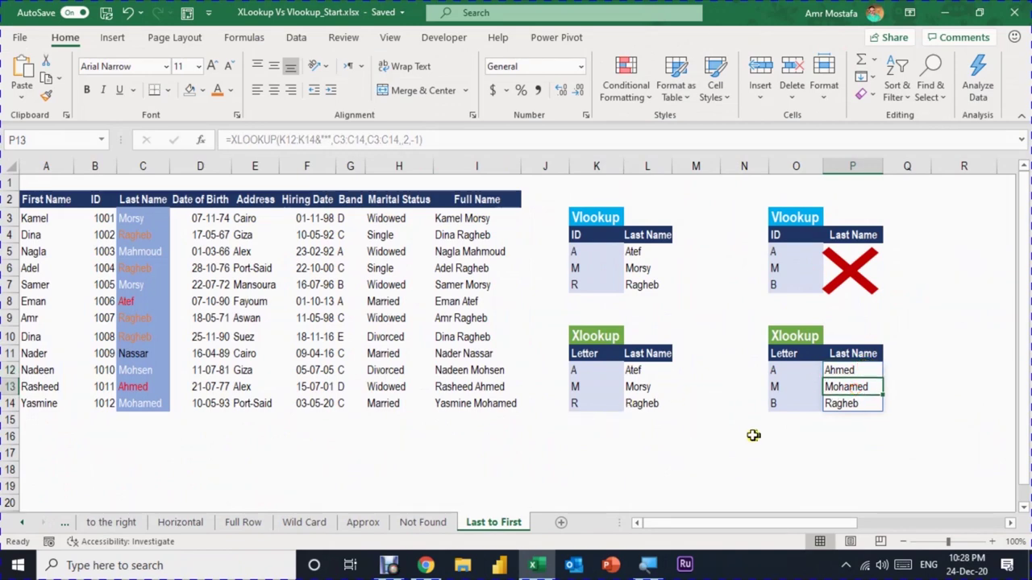
left_click(853, 405)
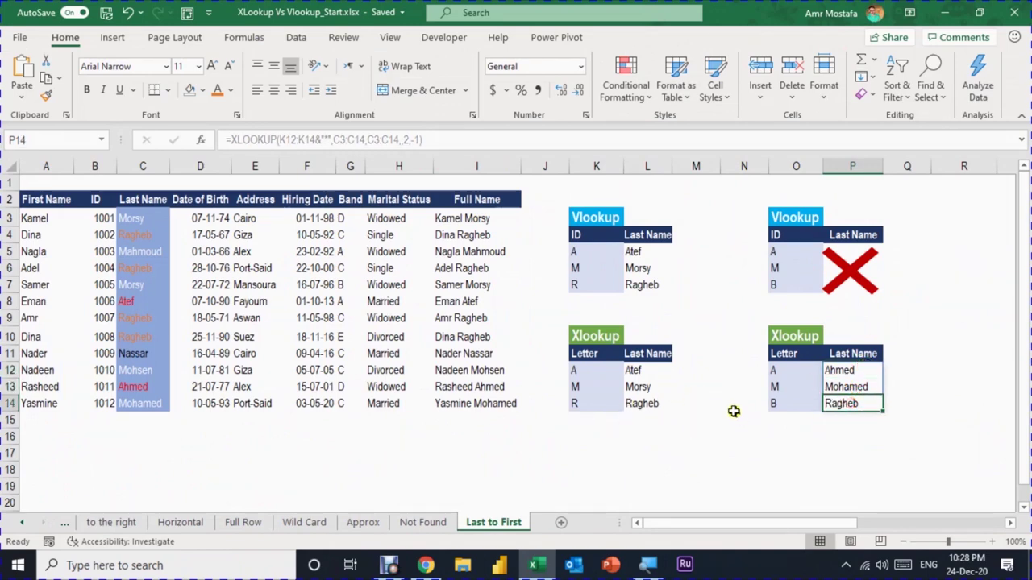